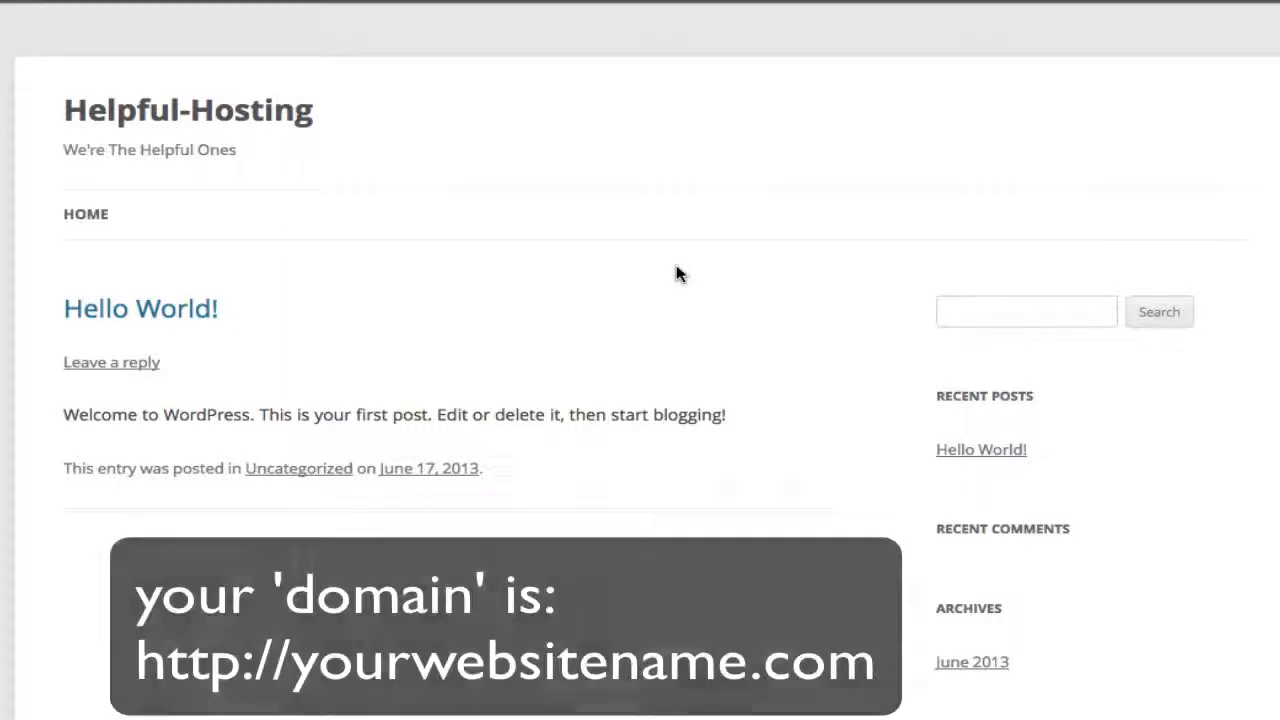
- Scroll down to the sidebar's Meta widget and follow Log in to the site's login page
{"action": "scroll", "coordinate": [676, 273], "scroll_direction": "down", "scroll_amount": 1}
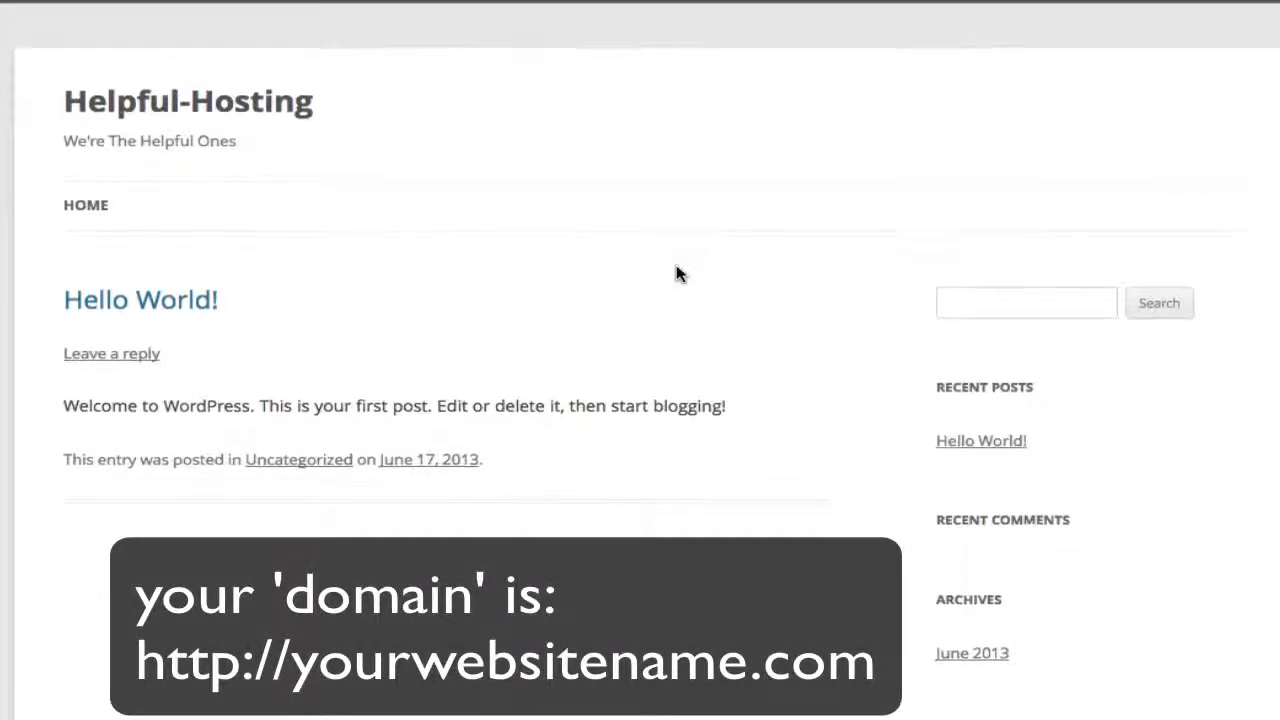
{"action": "scroll", "coordinate": [676, 273], "scroll_direction": "down", "scroll_amount": 1}
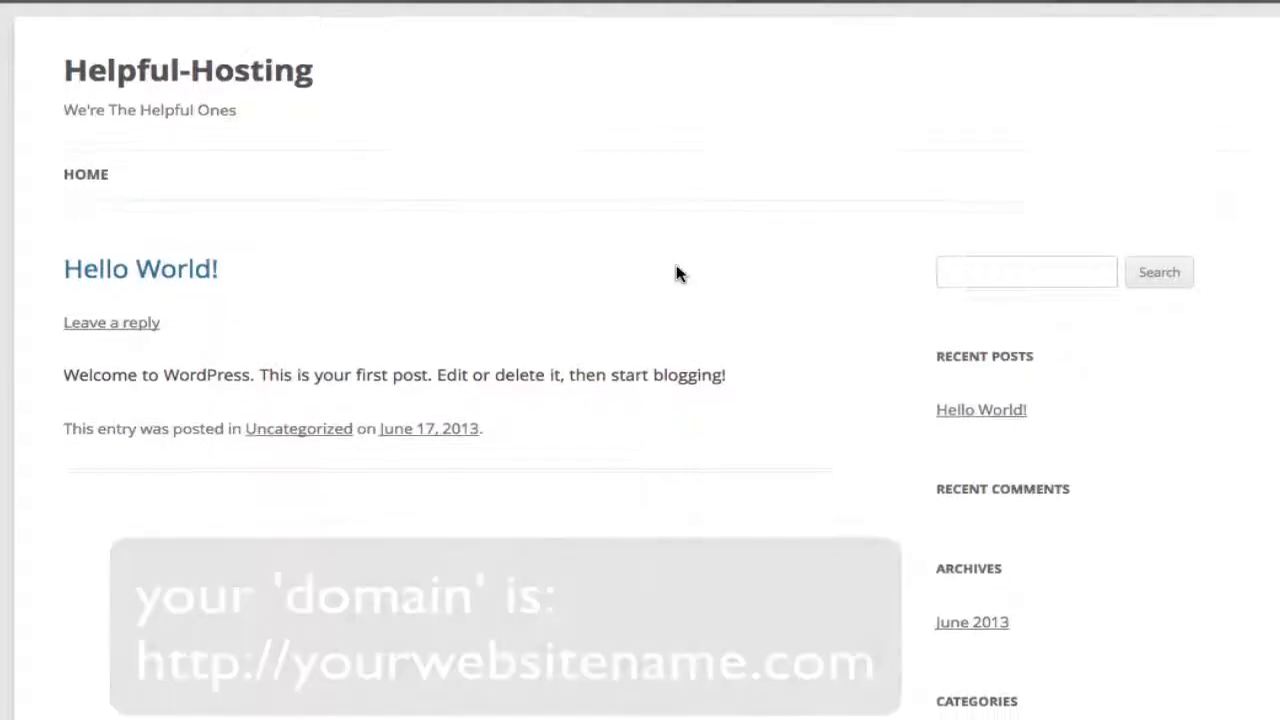
{"action": "scroll", "coordinate": [676, 273], "scroll_direction": "down", "scroll_amount": 3}
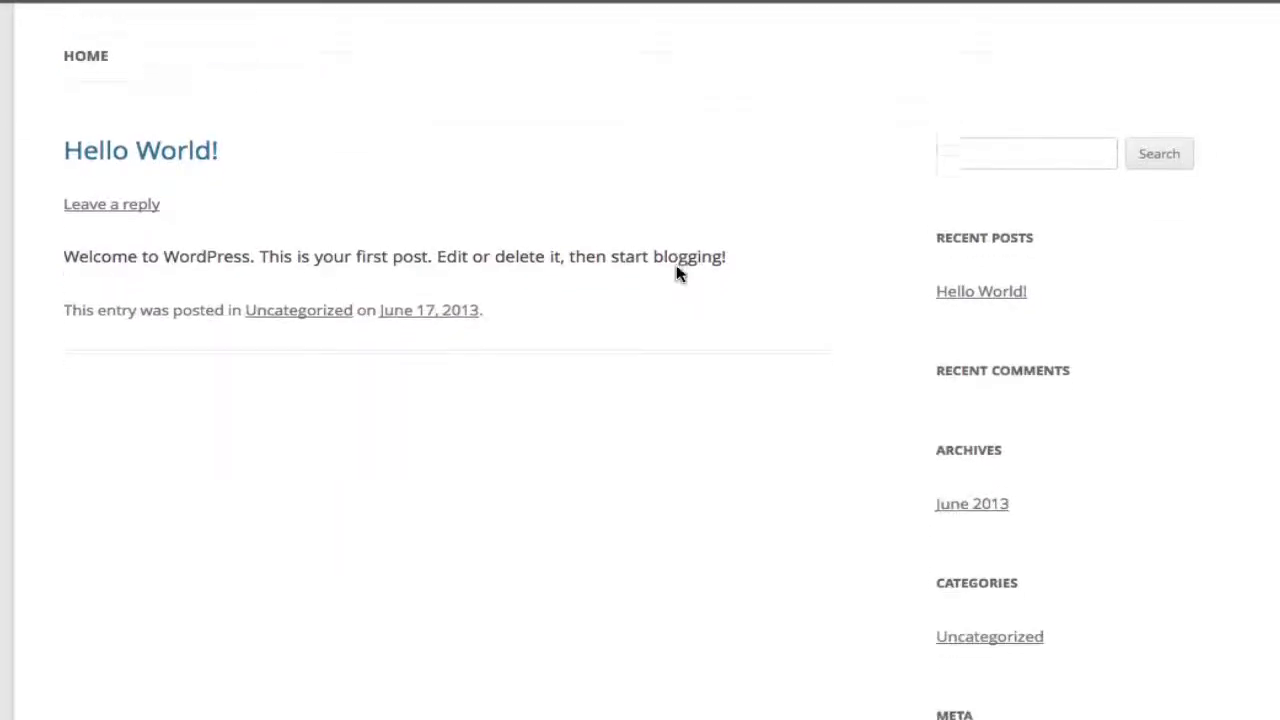
{"action": "scroll", "coordinate": [676, 273], "scroll_direction": "down", "scroll_amount": 2}
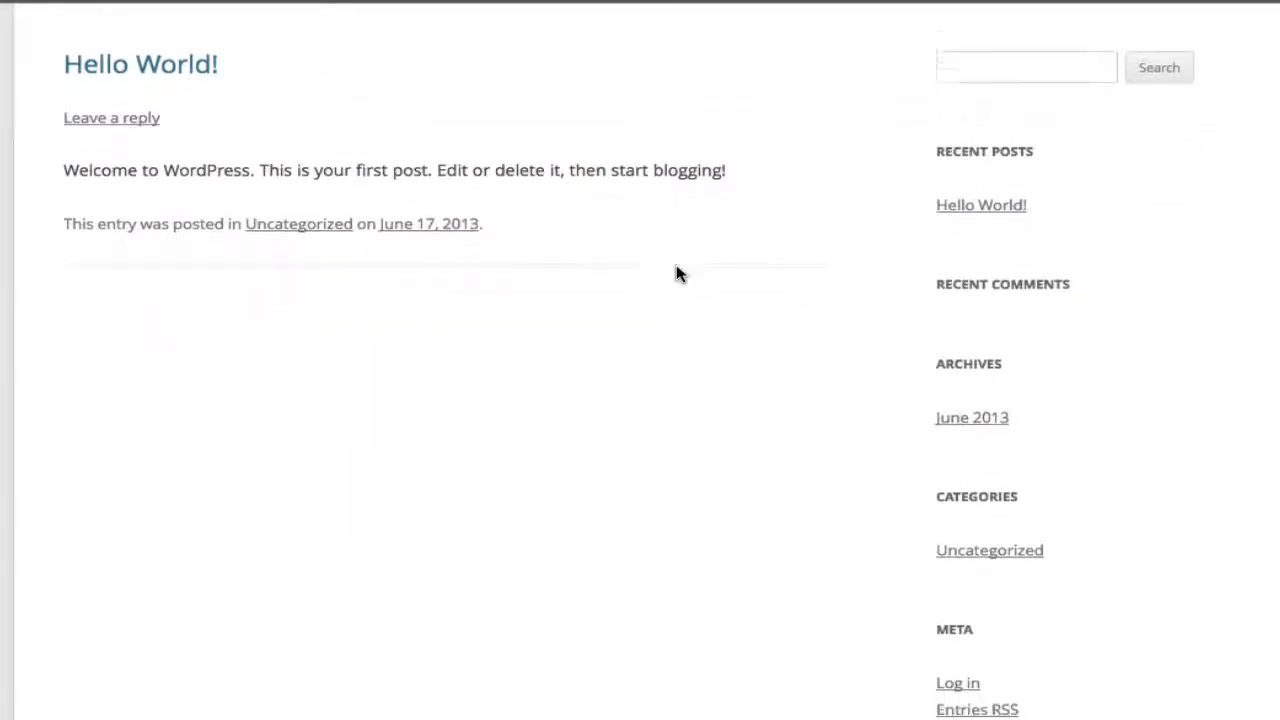
{"action": "scroll", "coordinate": [676, 273], "scroll_direction": "down", "scroll_amount": 2}
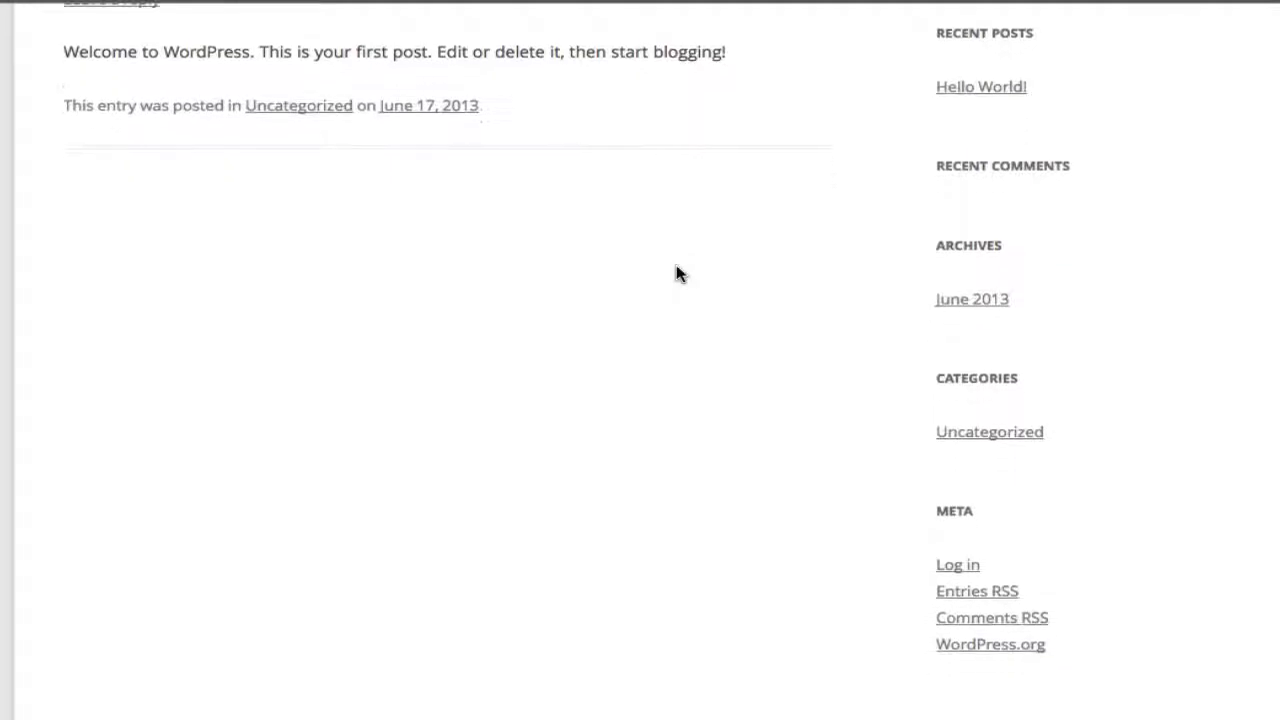
{"action": "scroll", "coordinate": [676, 273], "scroll_direction": "down", "scroll_amount": 2}
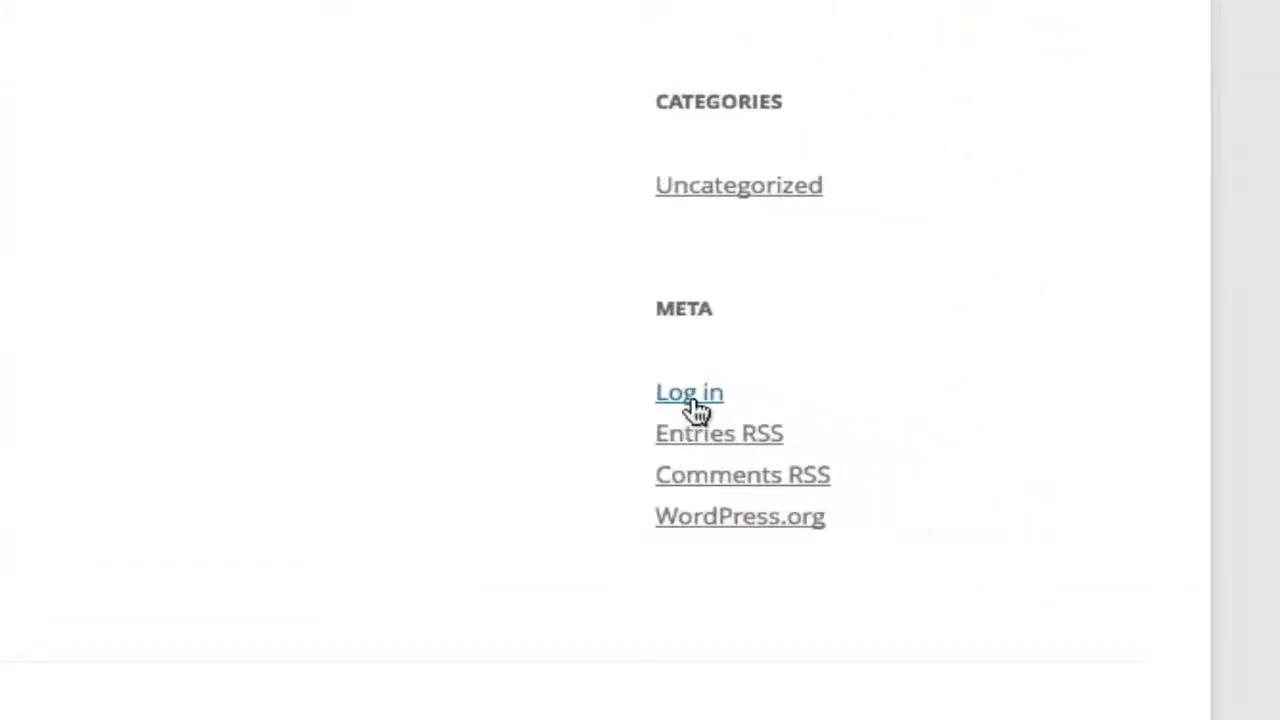
{"action": "left_click", "coordinate": [690, 395]}
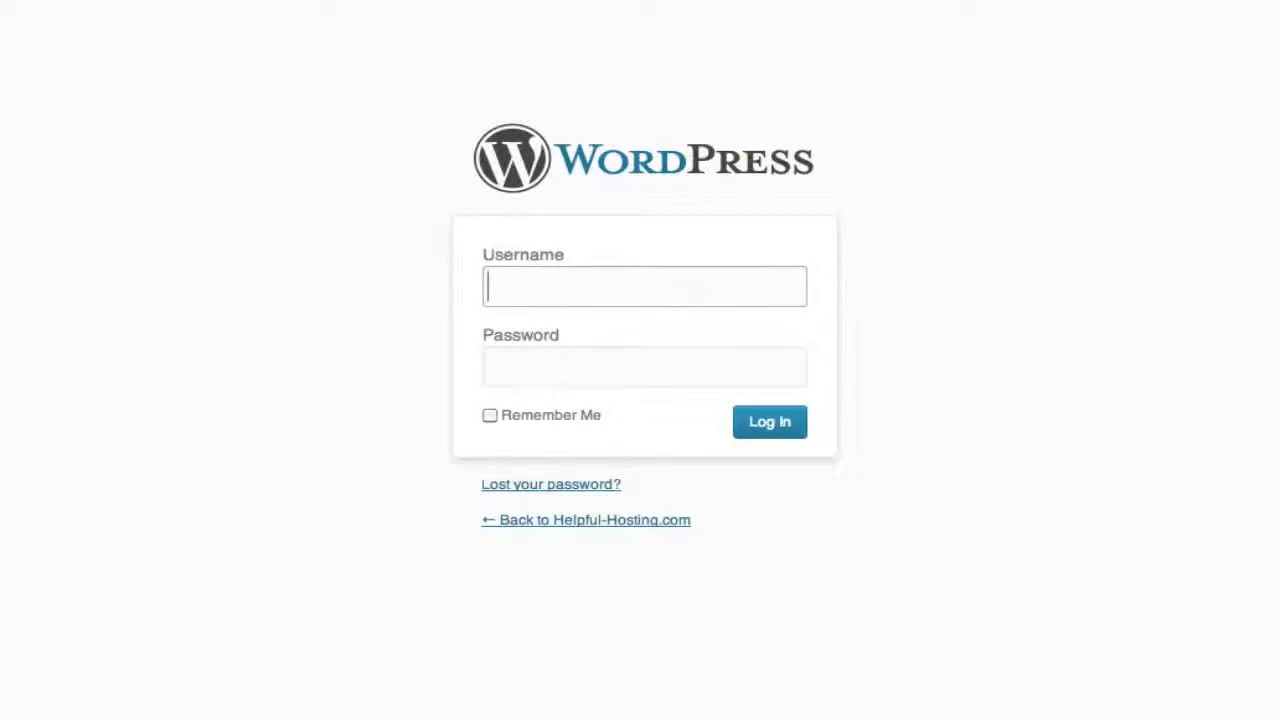
- Sign in as admin using the autofilled password to reach the Dashboard
{"action": "type", "text": "admin"}
{"action": "key", "text": "Tab"}
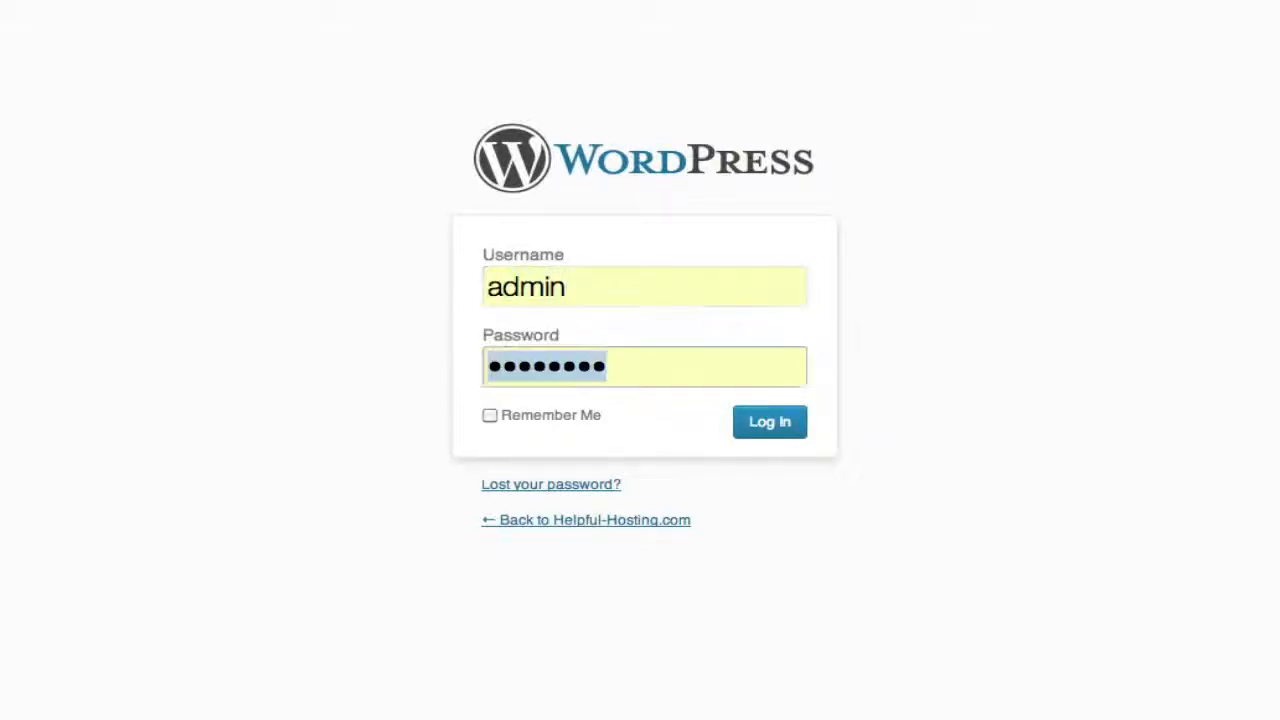
{"action": "left_click", "coordinate": [773, 425]}
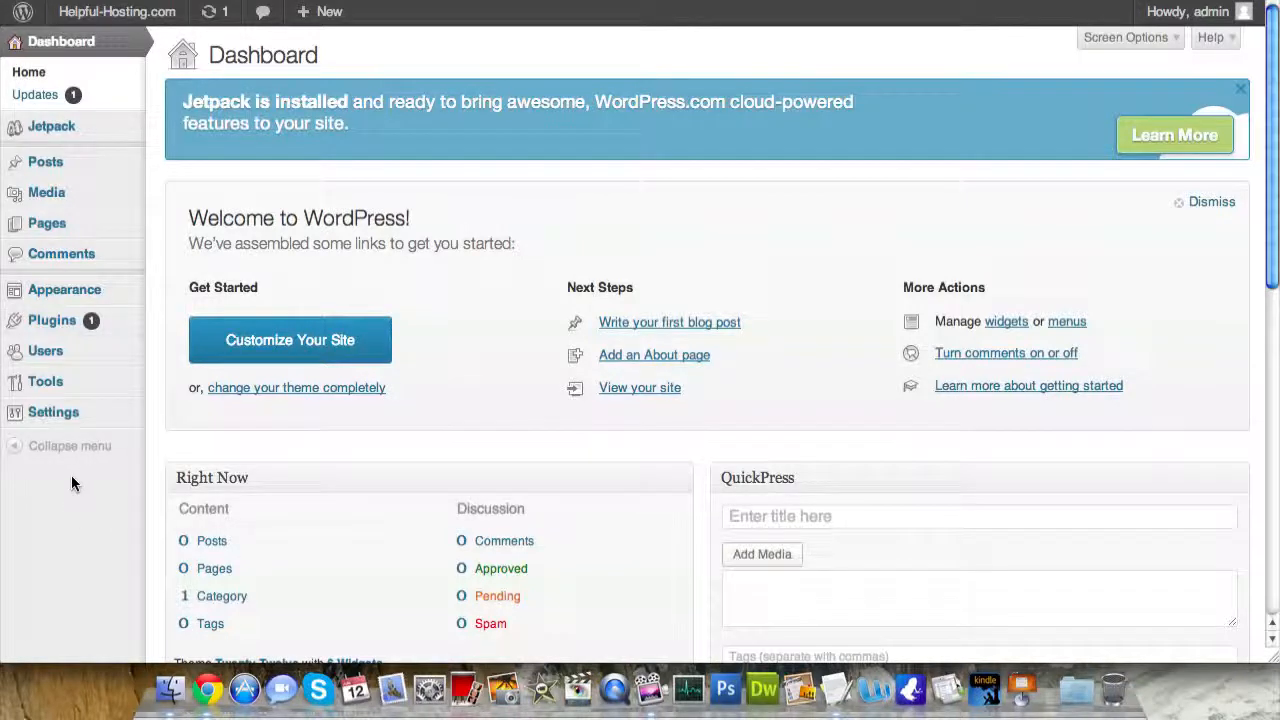
- Look over the site's Settings > General page
{"action": "left_click", "coordinate": [65, 416]}
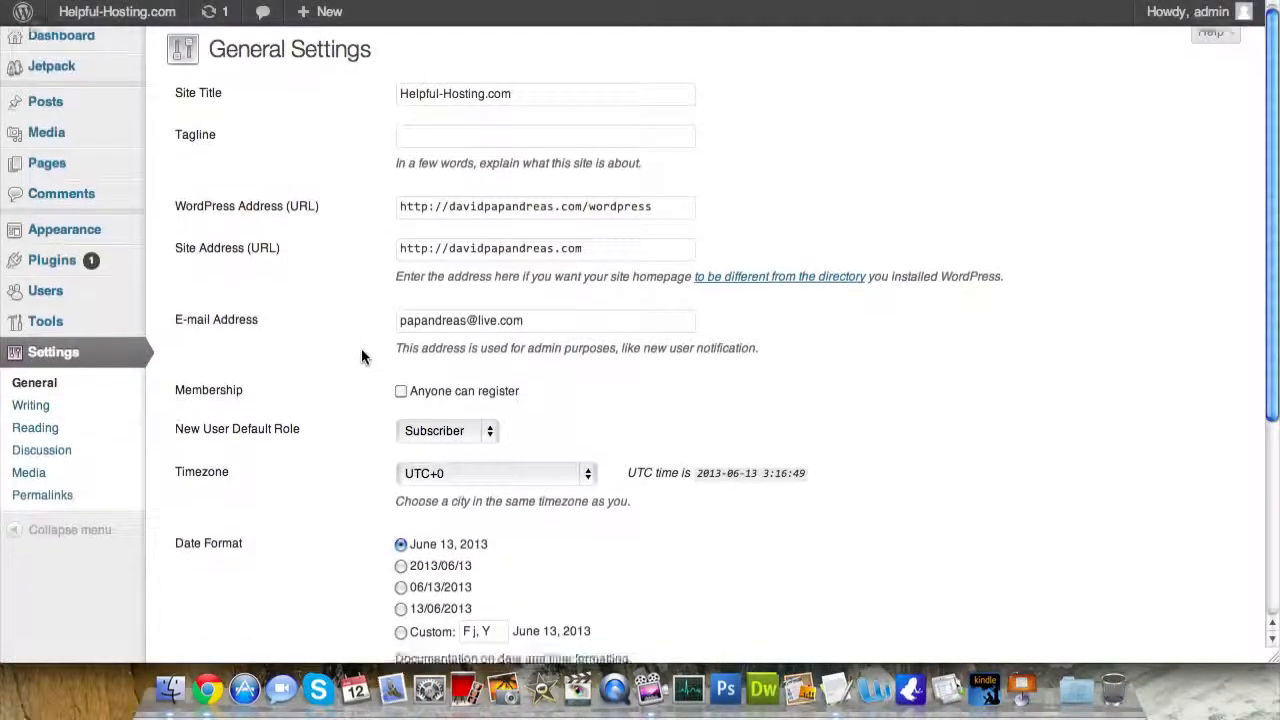
{"action": "scroll", "coordinate": [361, 357], "scroll_direction": "down", "scroll_amount": 10}
{"action": "scroll", "coordinate": [361, 357], "scroll_direction": "up", "scroll_amount": 10}
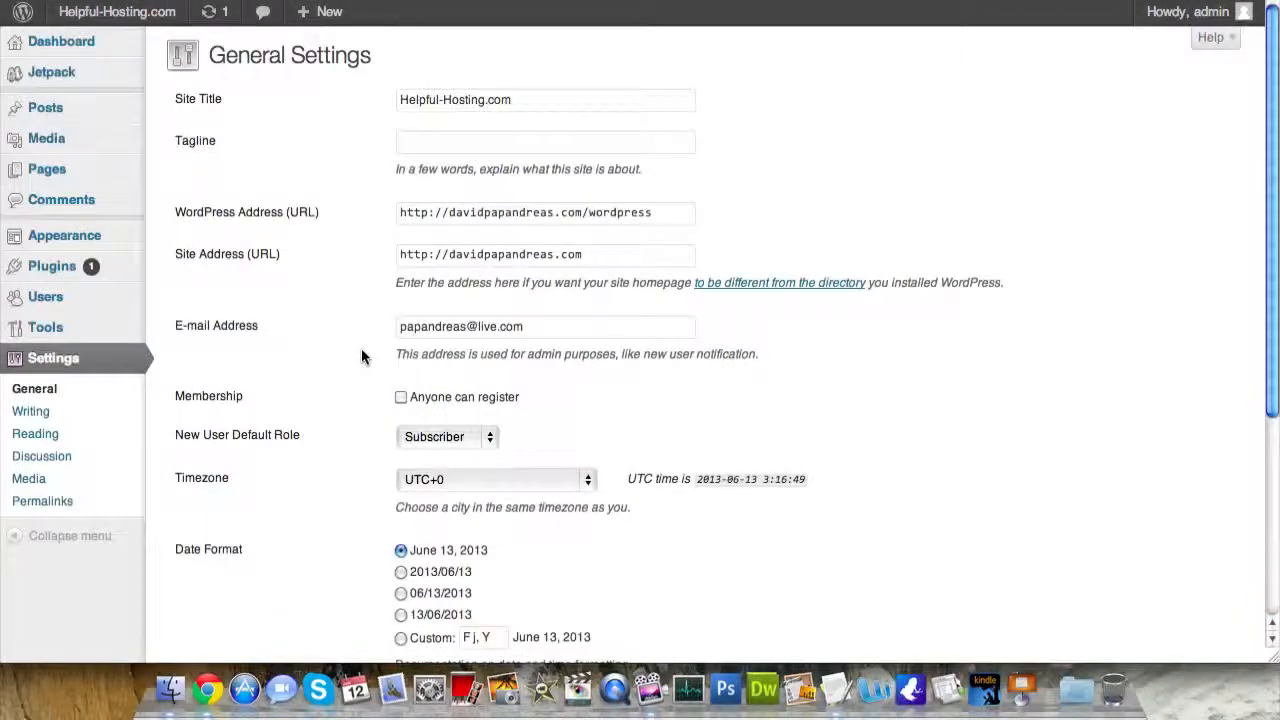
- On your profile, enter and repeat a new password, then update the profile
{"action": "mouse_move", "coordinate": [1212, 12]}
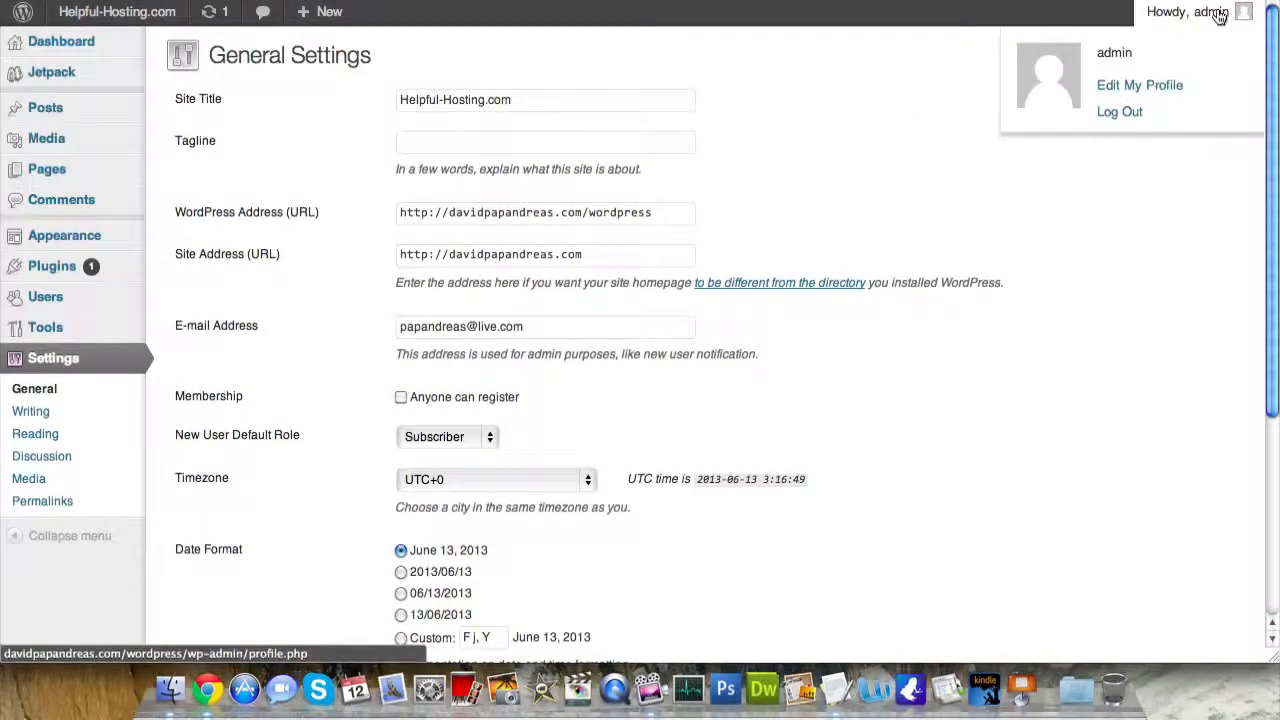
{"action": "left_click", "coordinate": [1152, 88]}
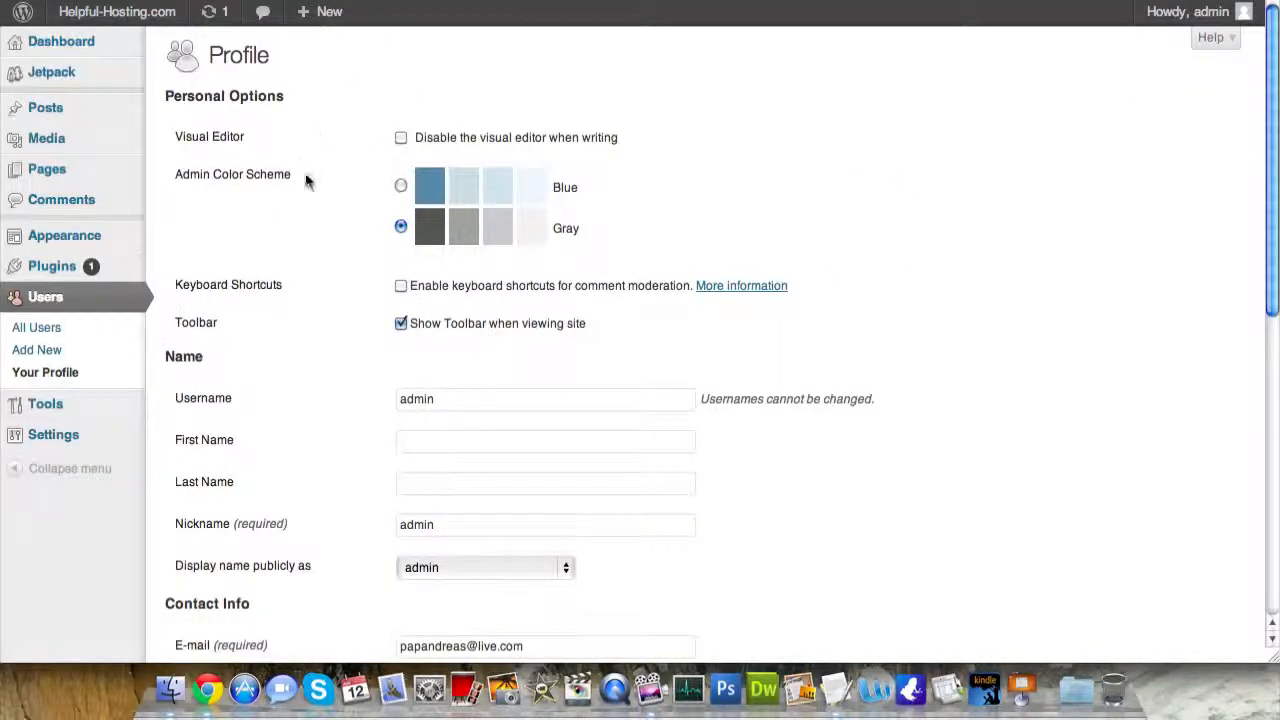
{"action": "scroll", "coordinate": [305, 176], "scroll_direction": "down", "scroll_amount": 10}
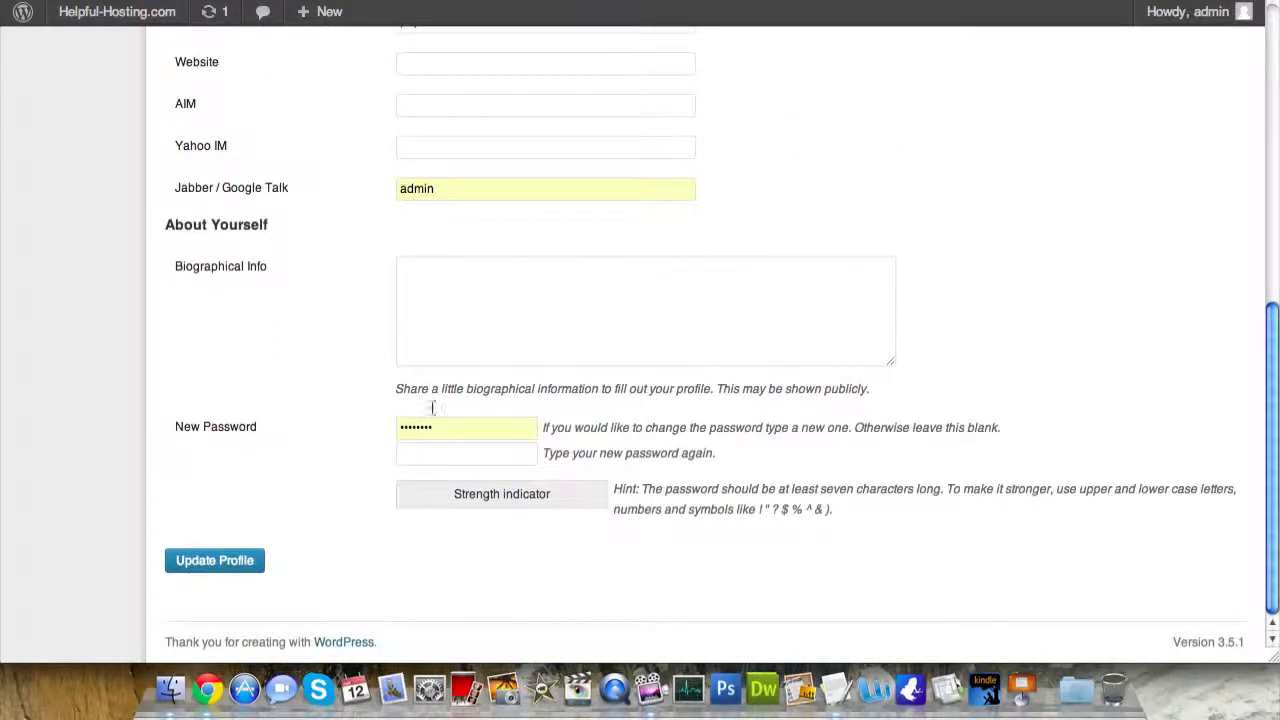
{"action": "left_click_drag", "start_coordinate": [450, 433], "coordinate": [313, 410]}
{"action": "type", "text": "•"}
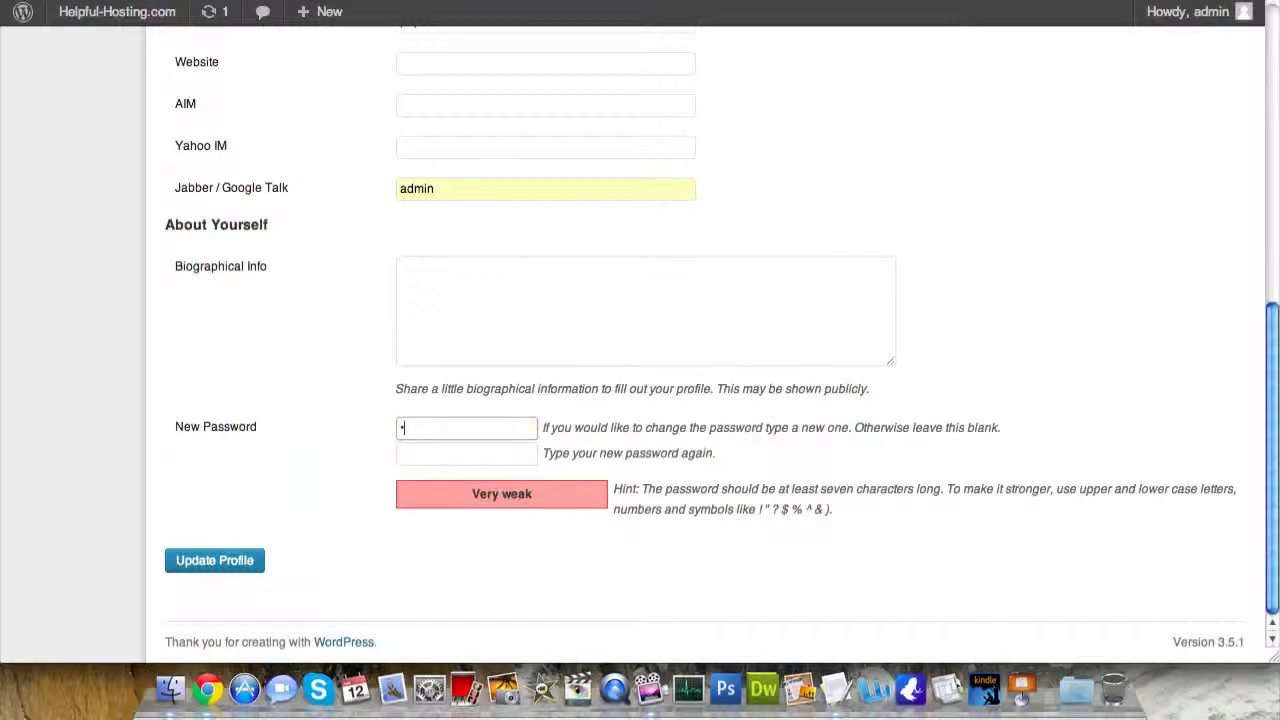
{"action": "type", "text": "••••"}
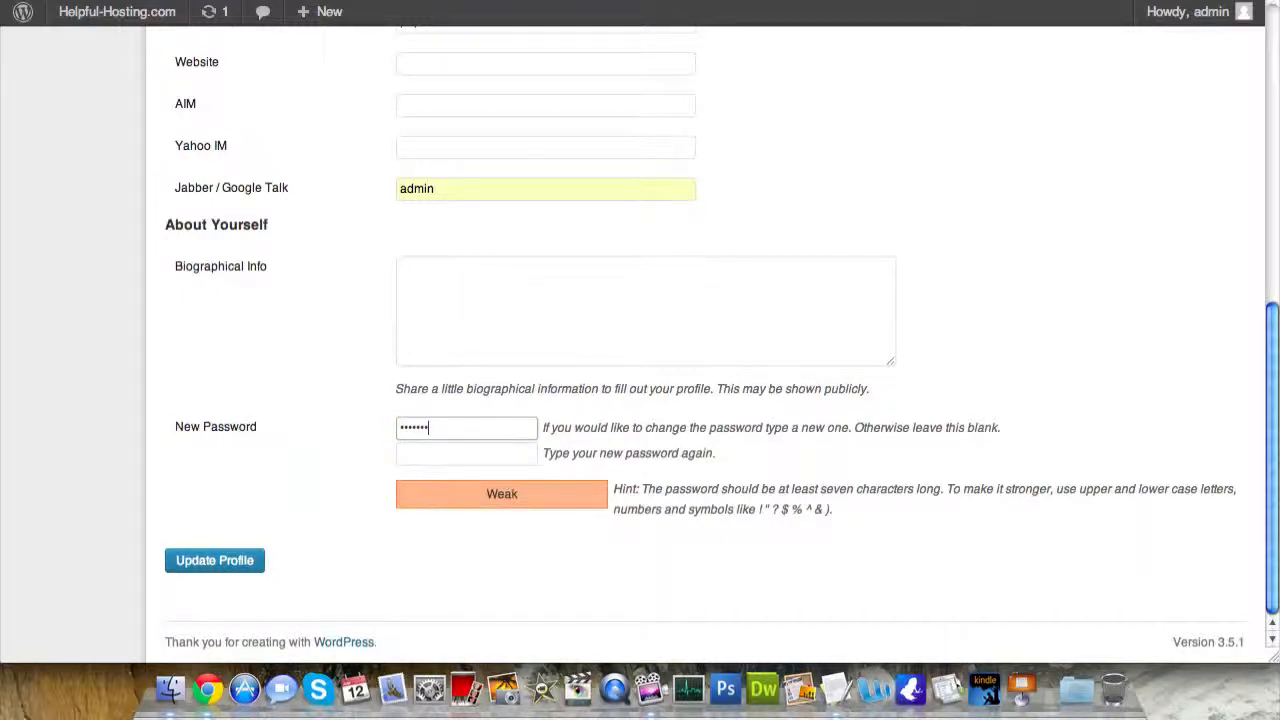
{"action": "type", "text": "•"}
{"action": "key", "text": "Tab"}
{"action": "type", "text": "•"}
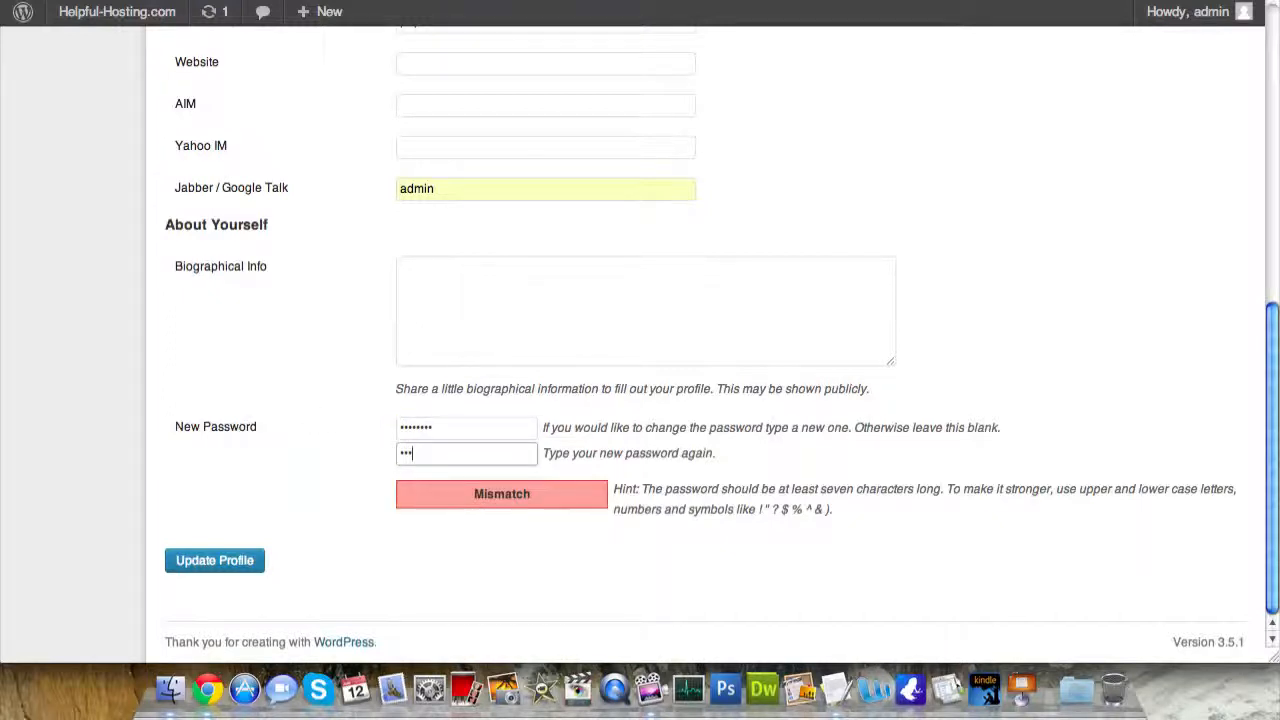
{"action": "type", "text": "•••••••"}
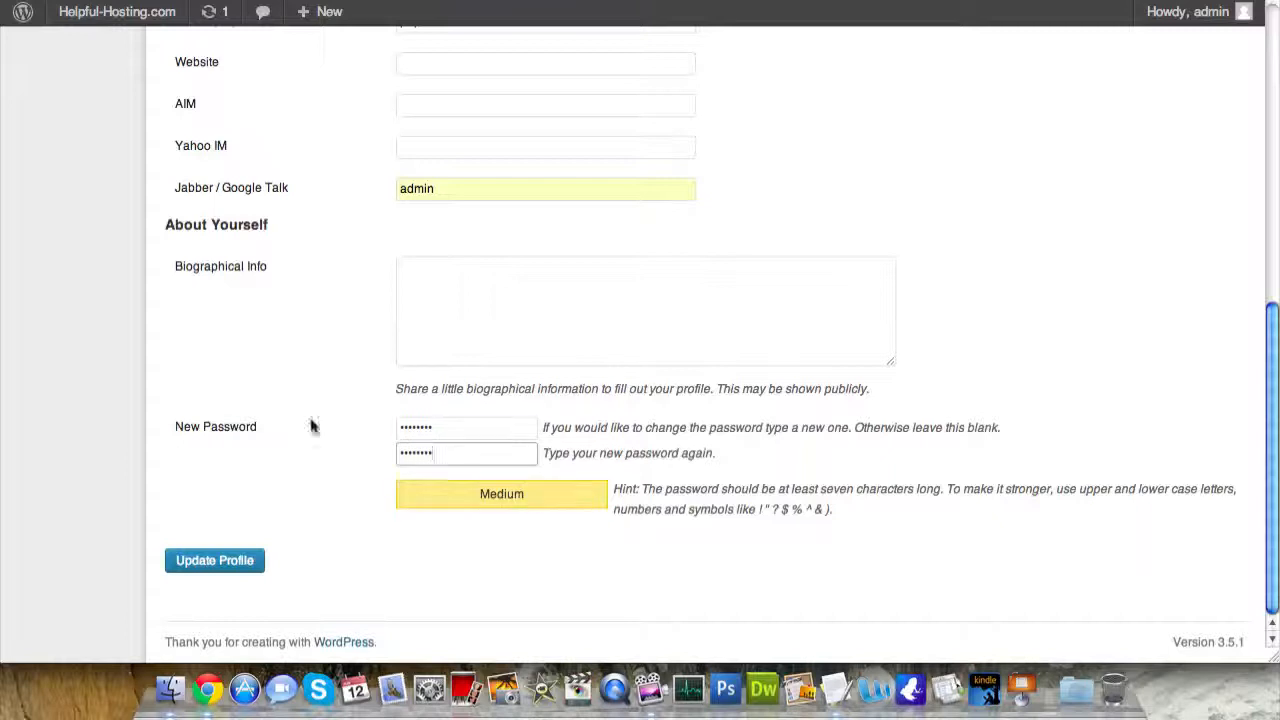
{"action": "left_click", "coordinate": [197, 566]}
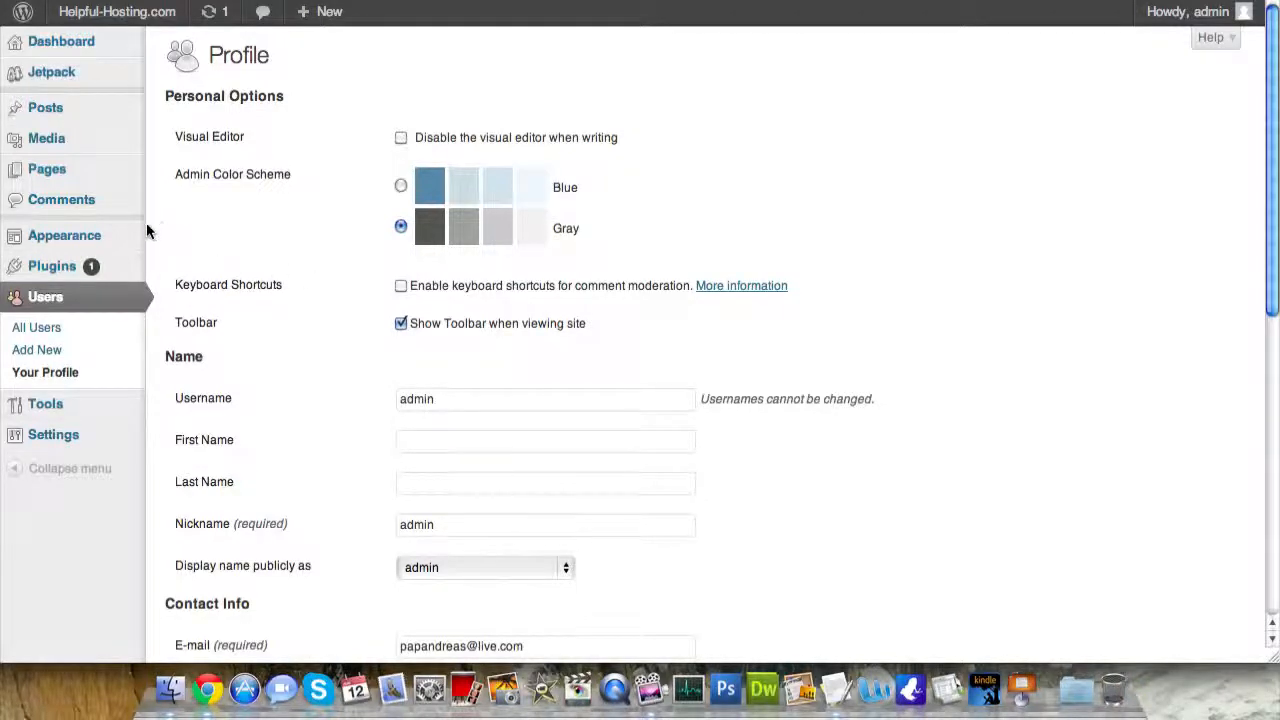
- Show the Featured themes under Appearance > Themes > Install Themes
{"action": "mouse_move", "coordinate": [86, 237]}
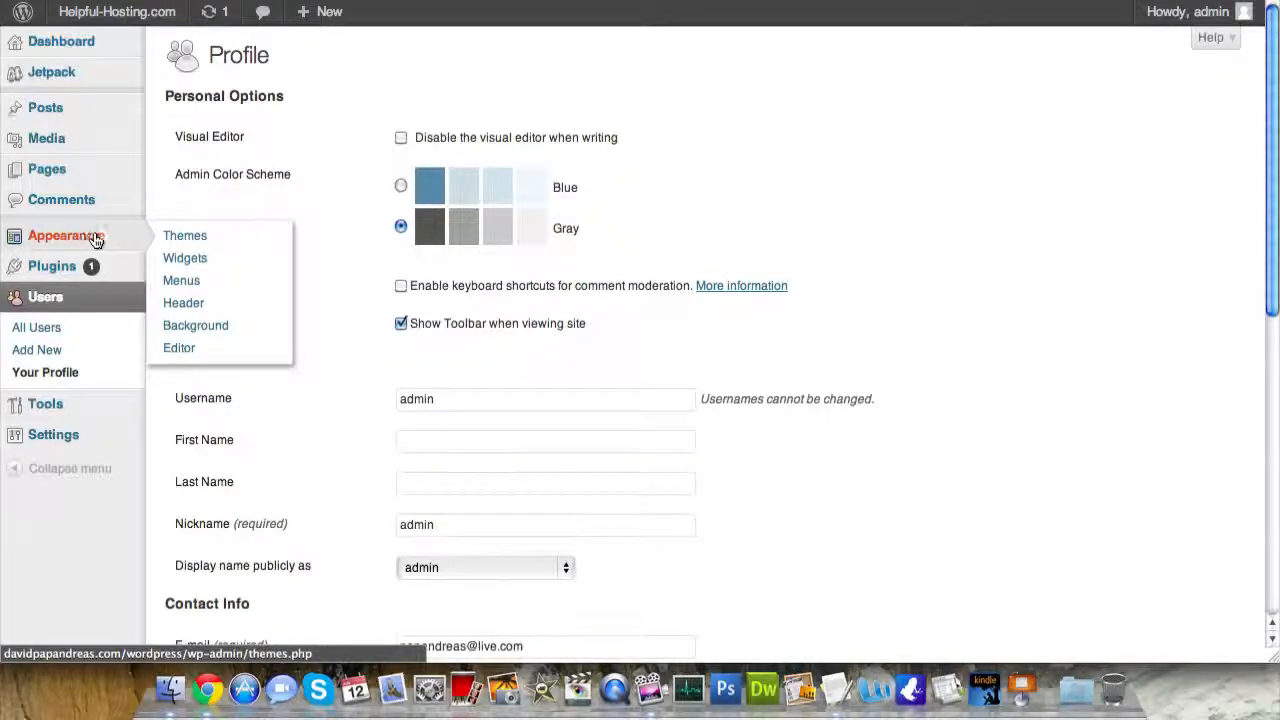
{"action": "left_click", "coordinate": [177, 236]}
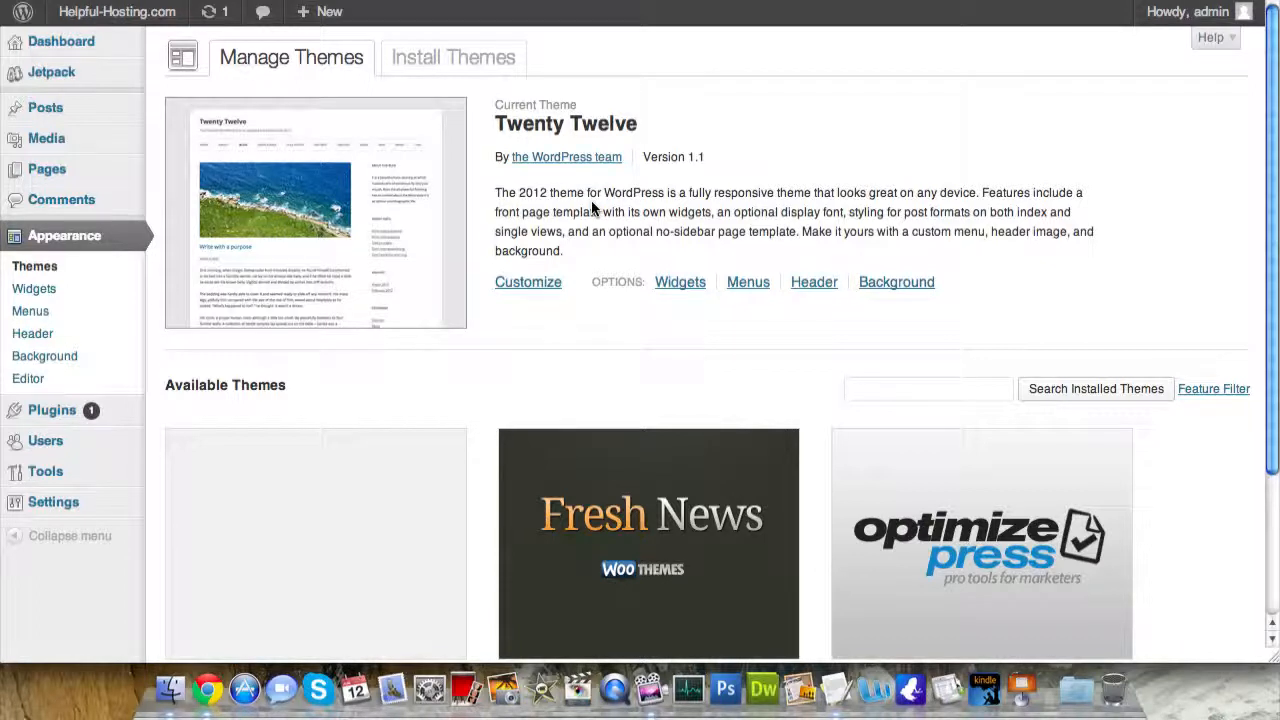
{"action": "left_click", "coordinate": [443, 74]}
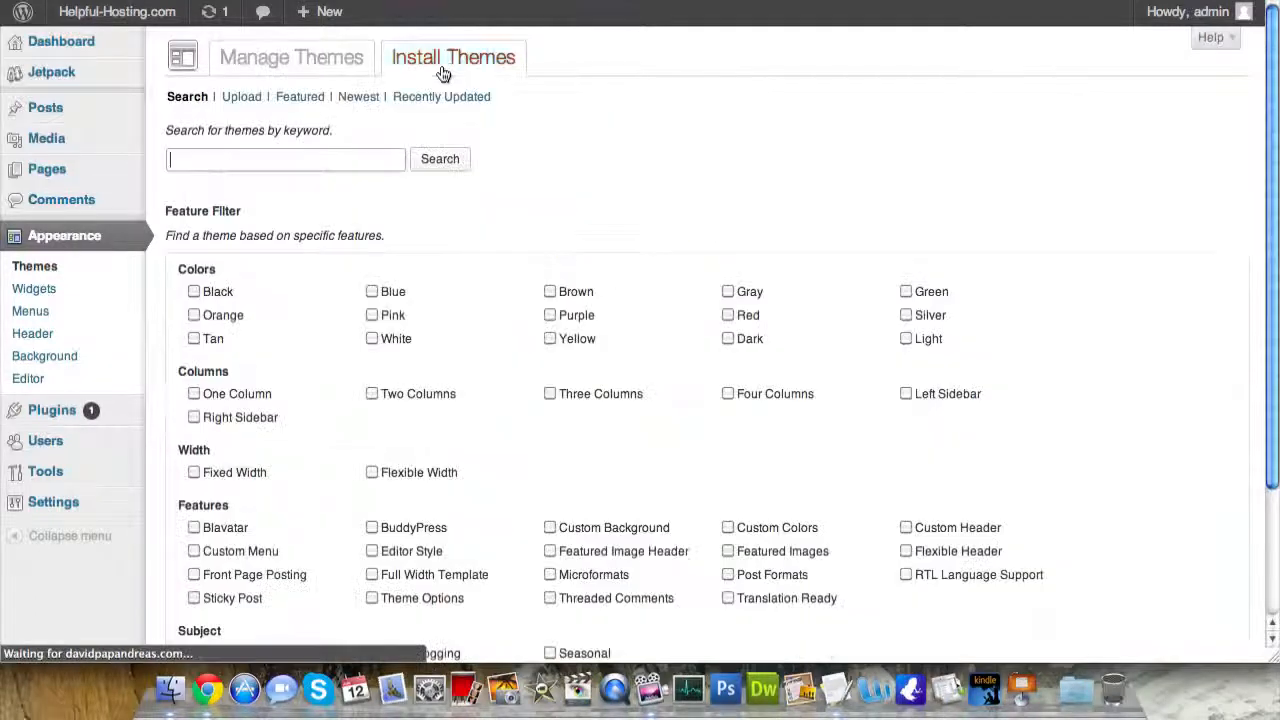
{"action": "left_click", "coordinate": [300, 97]}
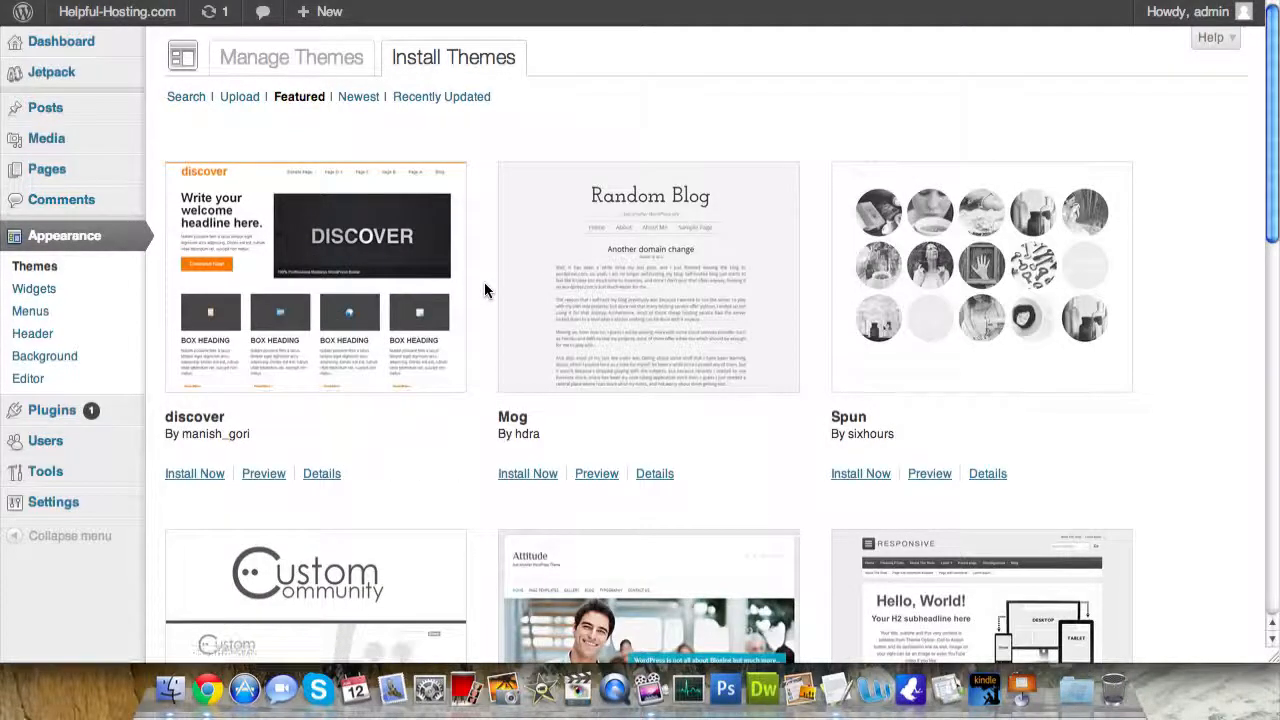
- Browse the featured themes (Mog, Spun, Custom Community, Attitude) down to Responsive
{"action": "scroll", "coordinate": [484, 284], "scroll_direction": "down", "scroll_amount": 5}
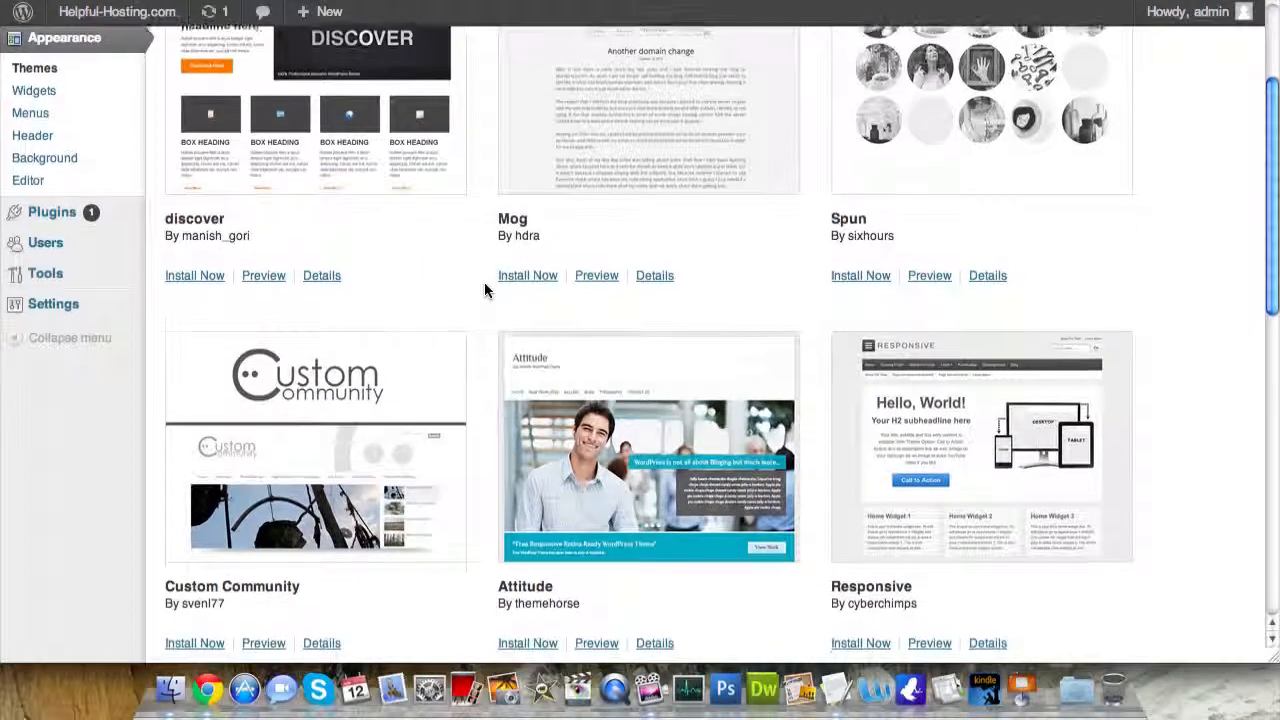
{"action": "scroll", "coordinate": [484, 290], "scroll_direction": "down", "scroll_amount": 3}
{"action": "scroll", "coordinate": [484, 290], "scroll_direction": "down", "scroll_amount": 3}
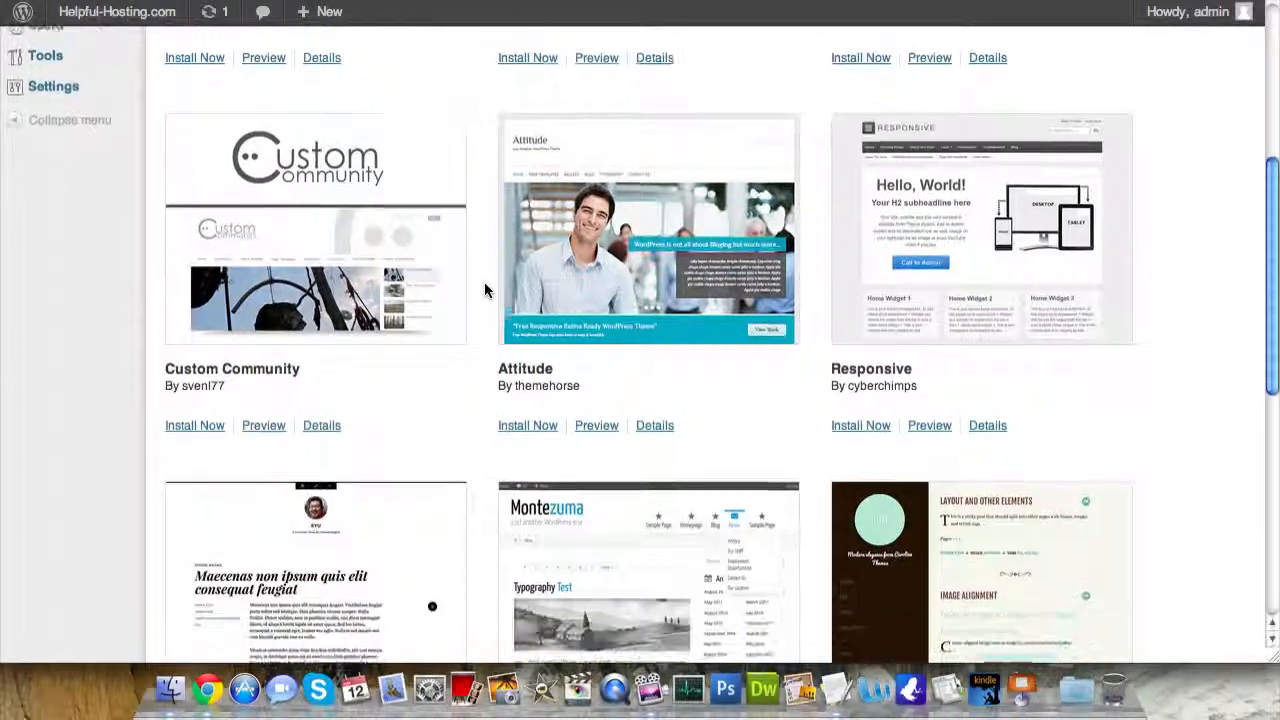
{"action": "scroll", "coordinate": [484, 290], "scroll_direction": "down", "scroll_amount": 4}
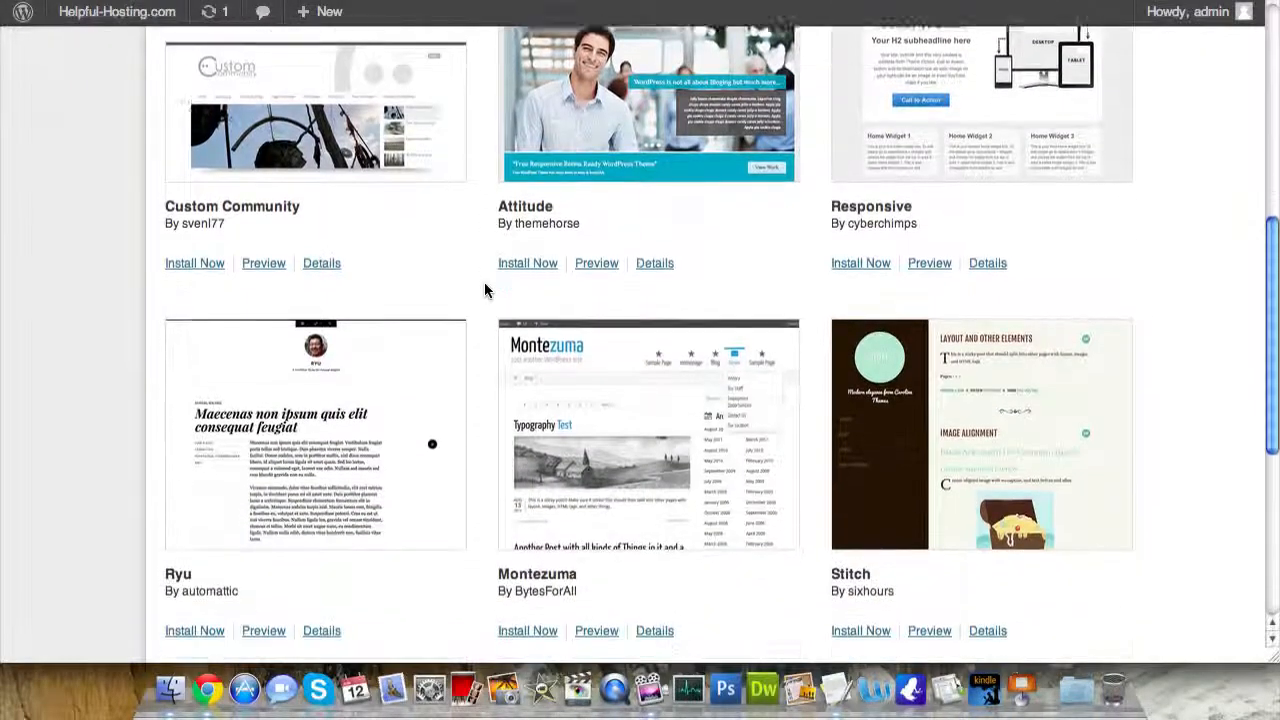
{"action": "scroll", "coordinate": [484, 290], "scroll_direction": "down", "scroll_amount": 3}
{"action": "scroll", "coordinate": [484, 290], "scroll_direction": "down", "scroll_amount": 7}
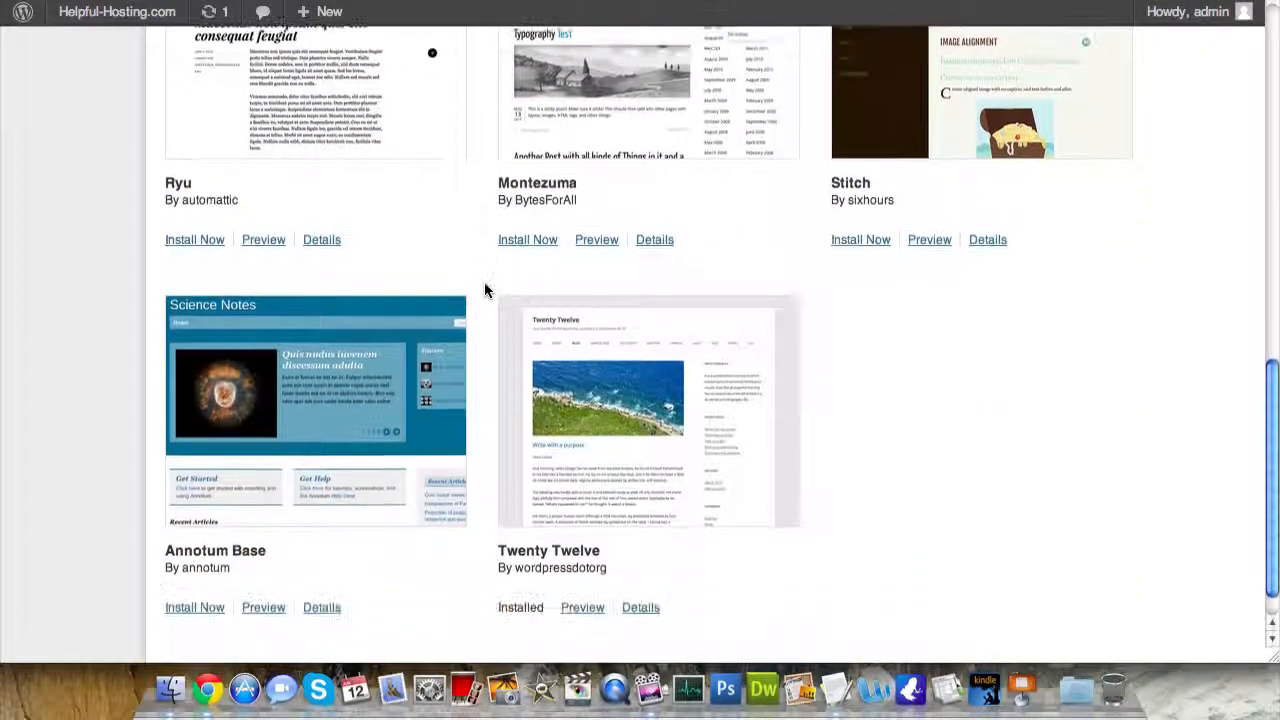
{"action": "scroll", "coordinate": [484, 290], "scroll_direction": "up", "scroll_amount": 18}
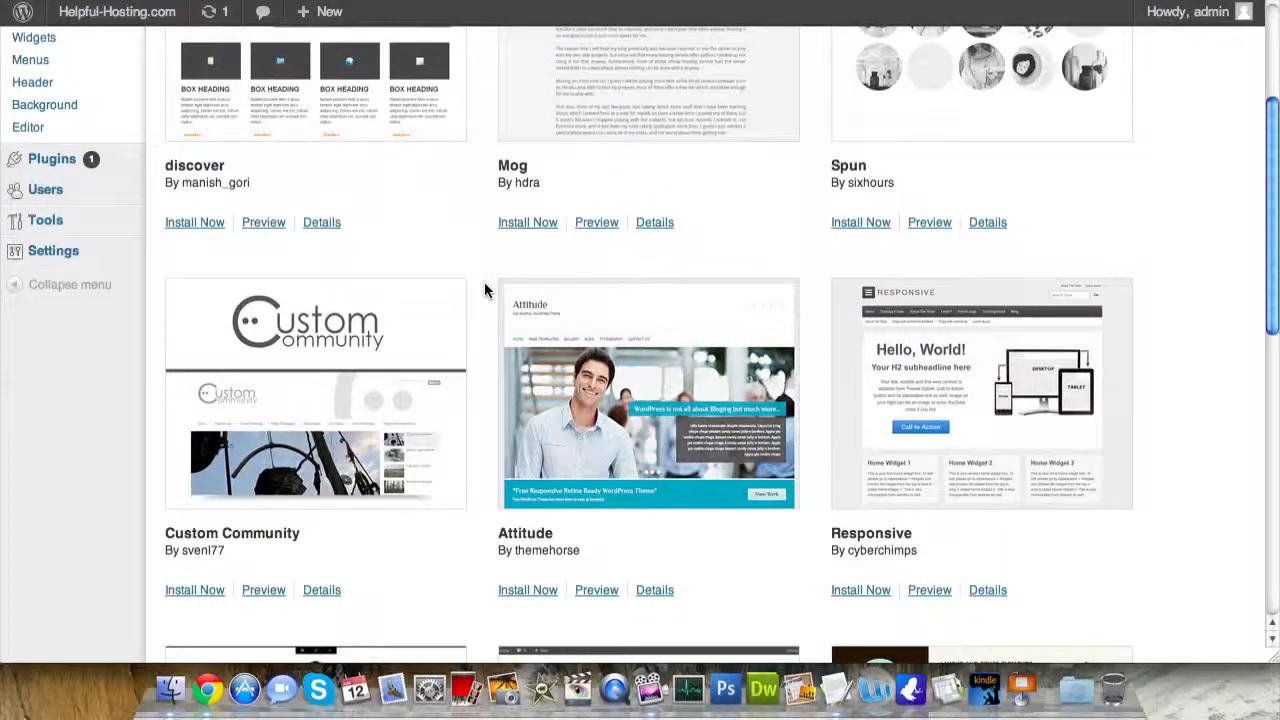
{"action": "scroll", "coordinate": [484, 290], "scroll_direction": "up", "scroll_amount": 4}
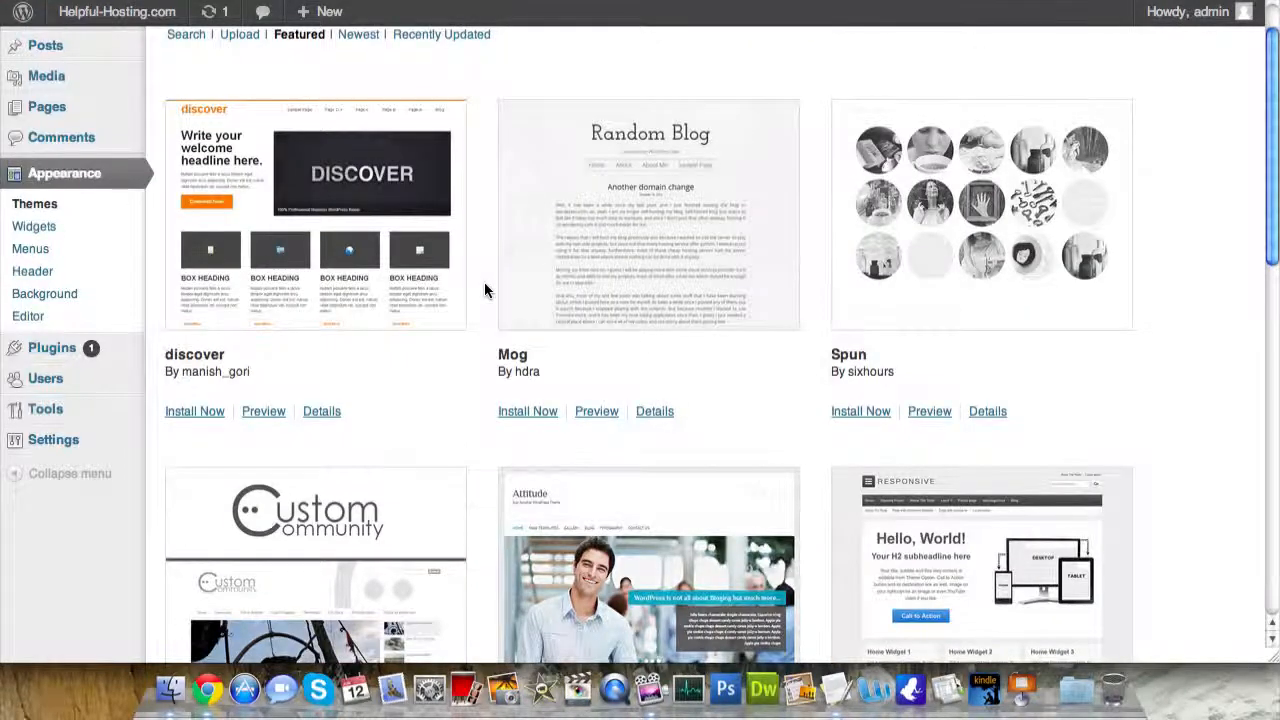
{"action": "scroll", "coordinate": [484, 290], "scroll_direction": "up", "scroll_amount": 2}
{"action": "scroll", "coordinate": [484, 290], "scroll_direction": "down", "scroll_amount": 1}
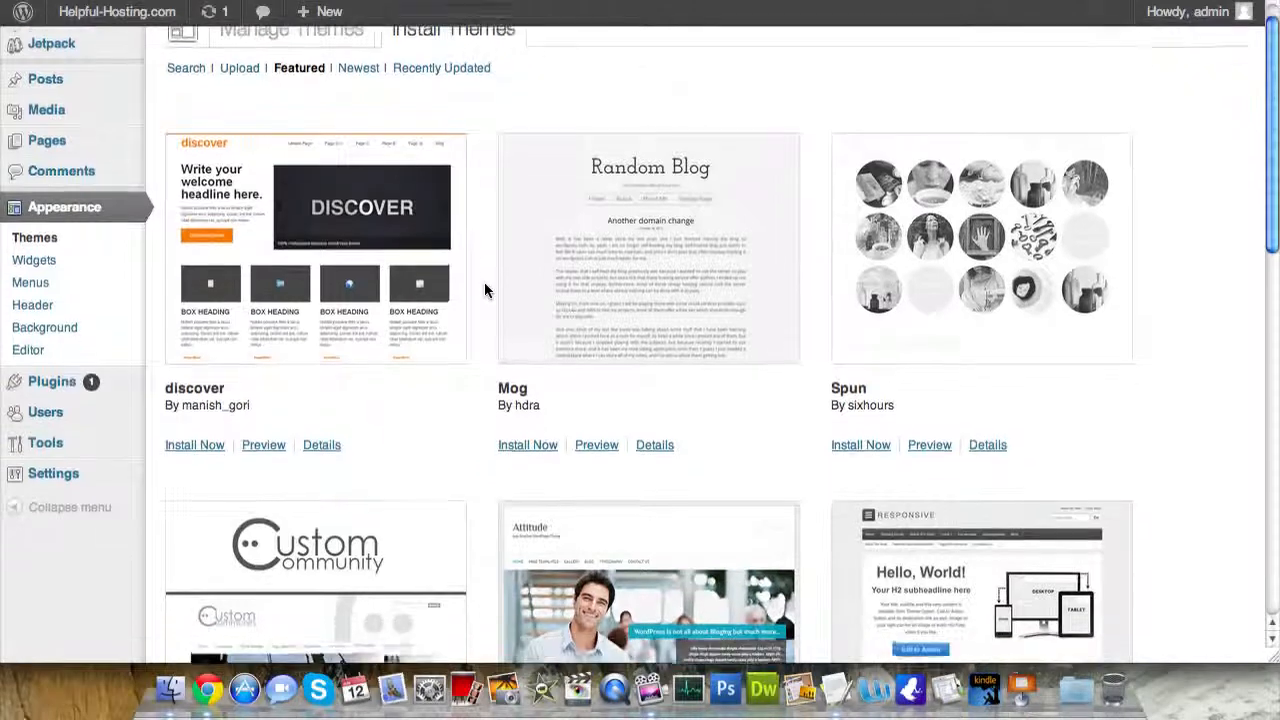
{"action": "scroll", "coordinate": [484, 290], "scroll_direction": "down", "scroll_amount": 5}
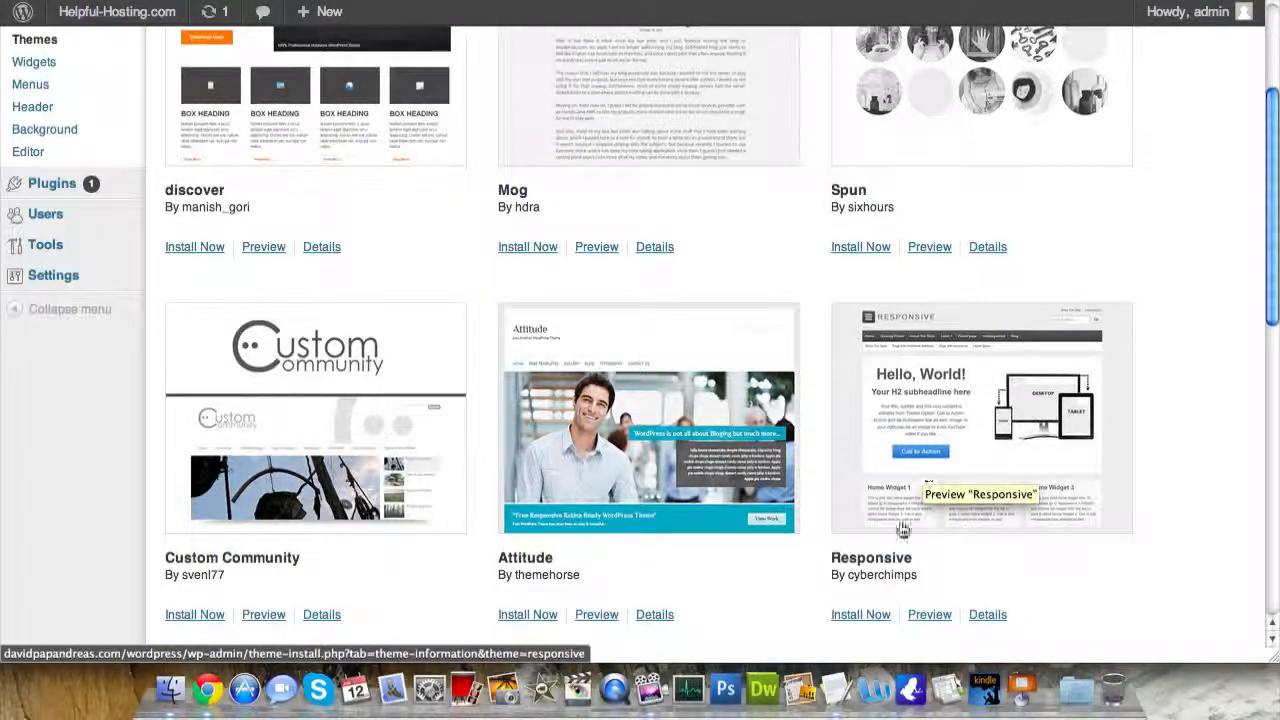
- Install and activate Responsive, then preview the site's front page in the new theme
{"action": "left_click", "coordinate": [869, 618]}
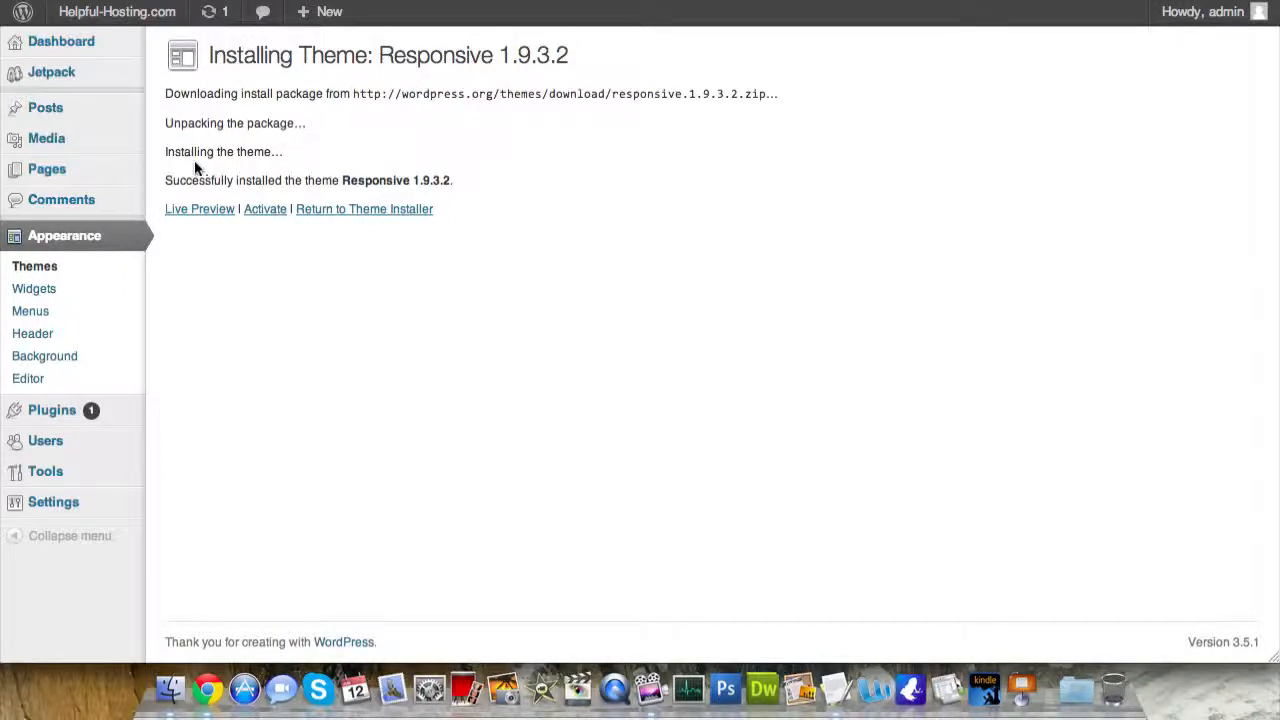
{"action": "left_click", "coordinate": [267, 217]}
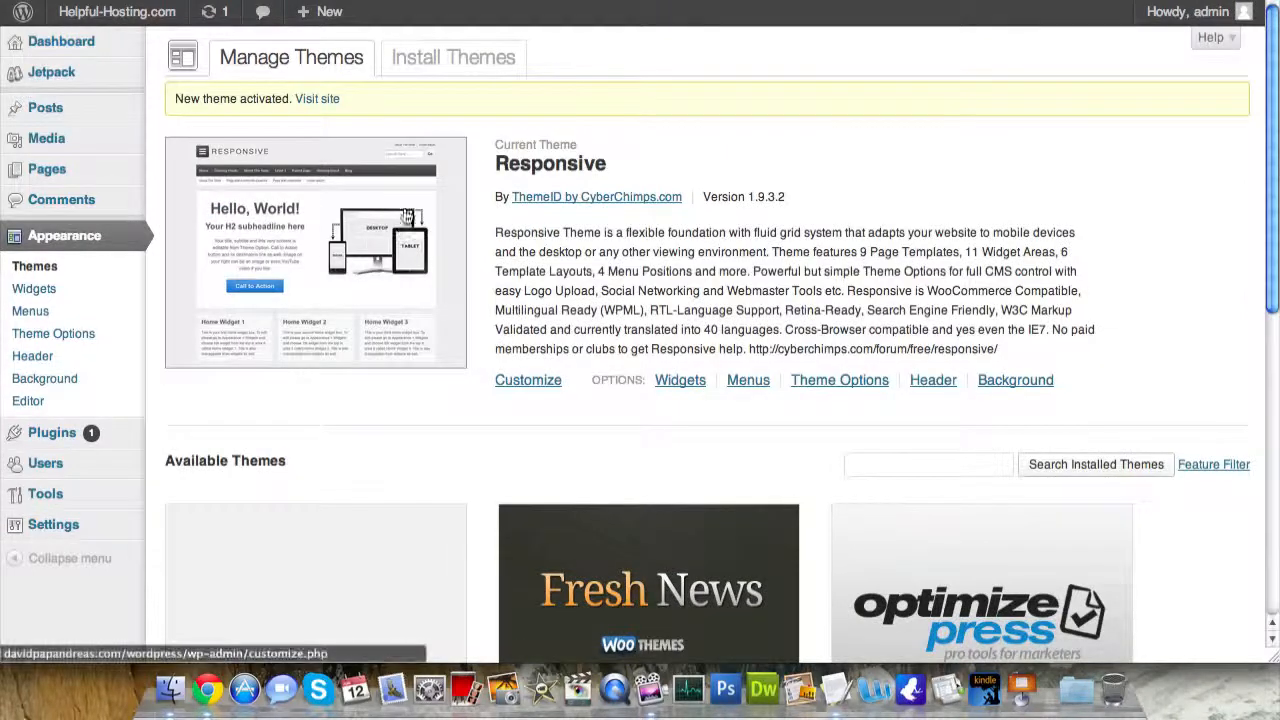
{"action": "mouse_move", "coordinate": [128, 22]}
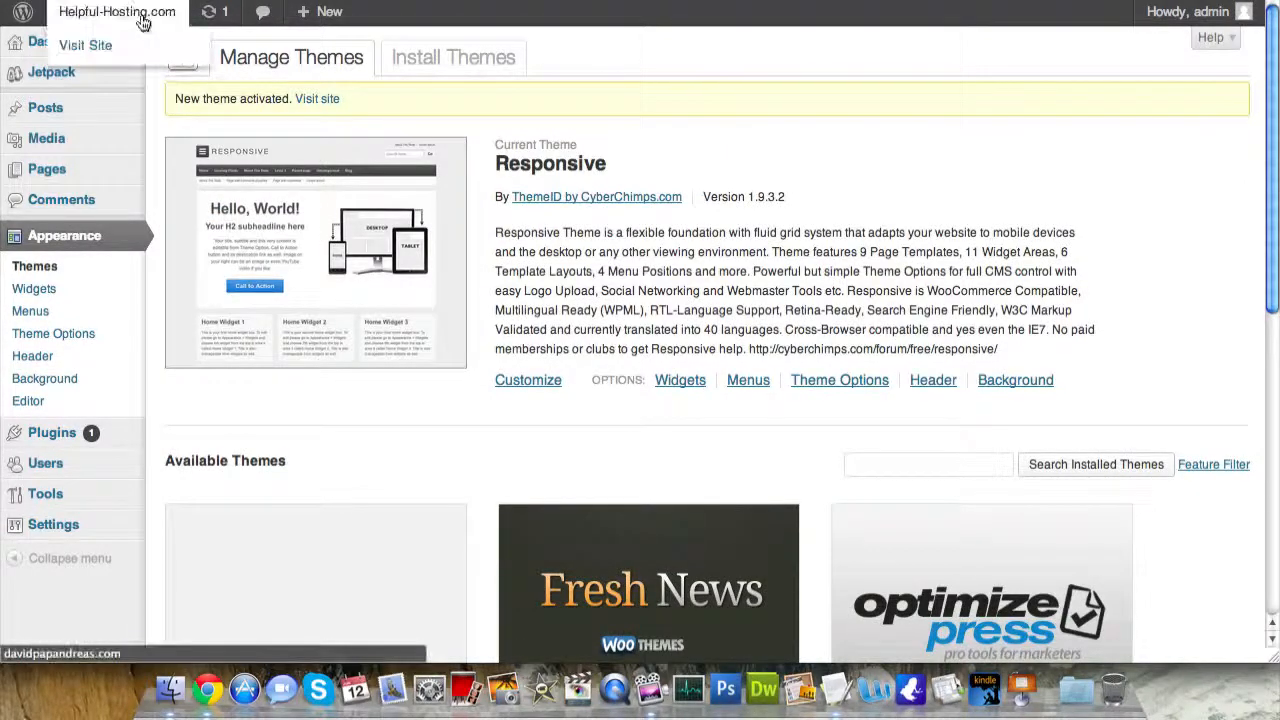
{"action": "left_click", "coordinate": [97, 50]}
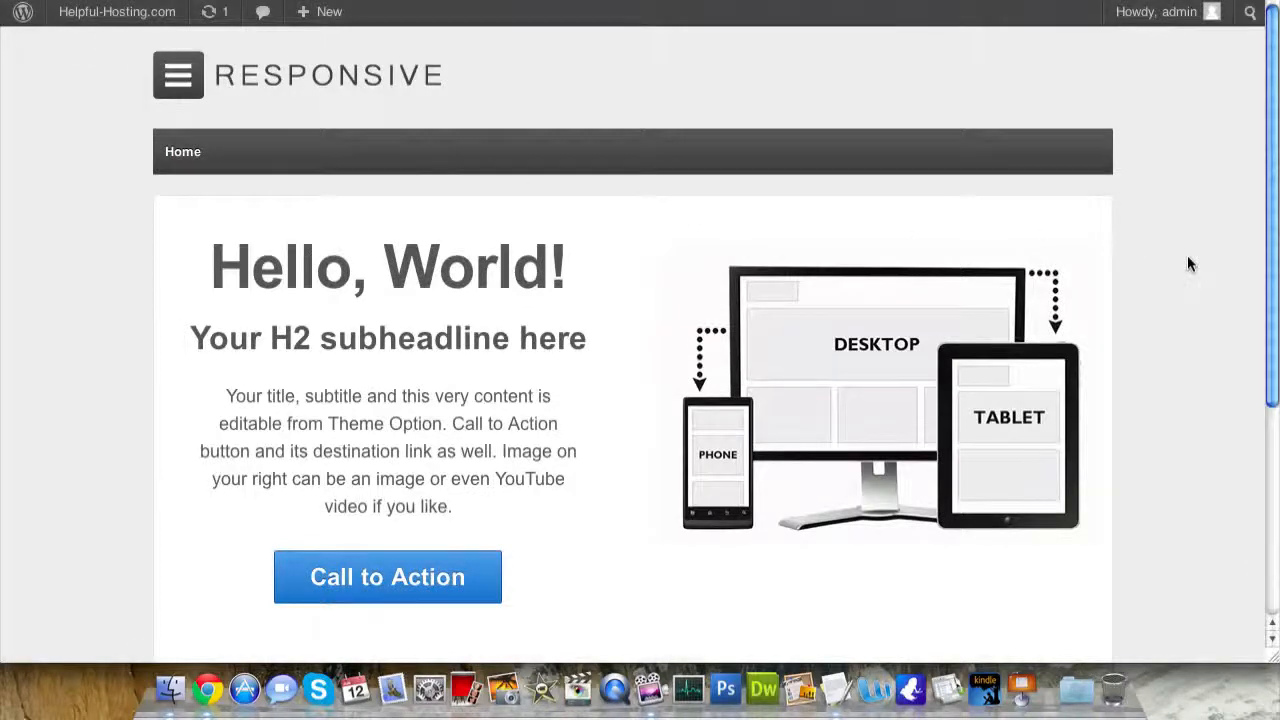
{"action": "scroll", "coordinate": [1189, 263], "scroll_direction": "down", "scroll_amount": 5}
{"action": "scroll", "coordinate": [1189, 263], "scroll_direction": "up", "scroll_amount": 5}
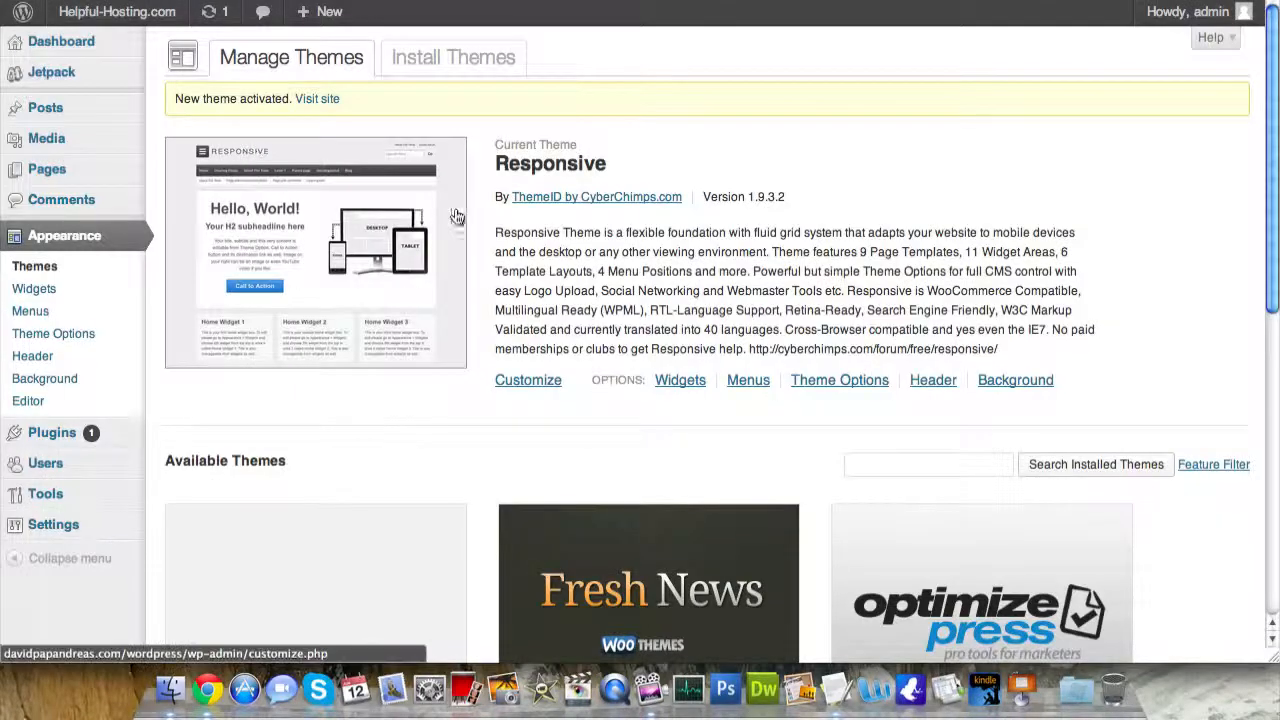
- List the Newest themes (iMag Mag, Cute Frames, Tender Spring) and install Tender Spring
{"action": "left_click", "coordinate": [430, 66]}
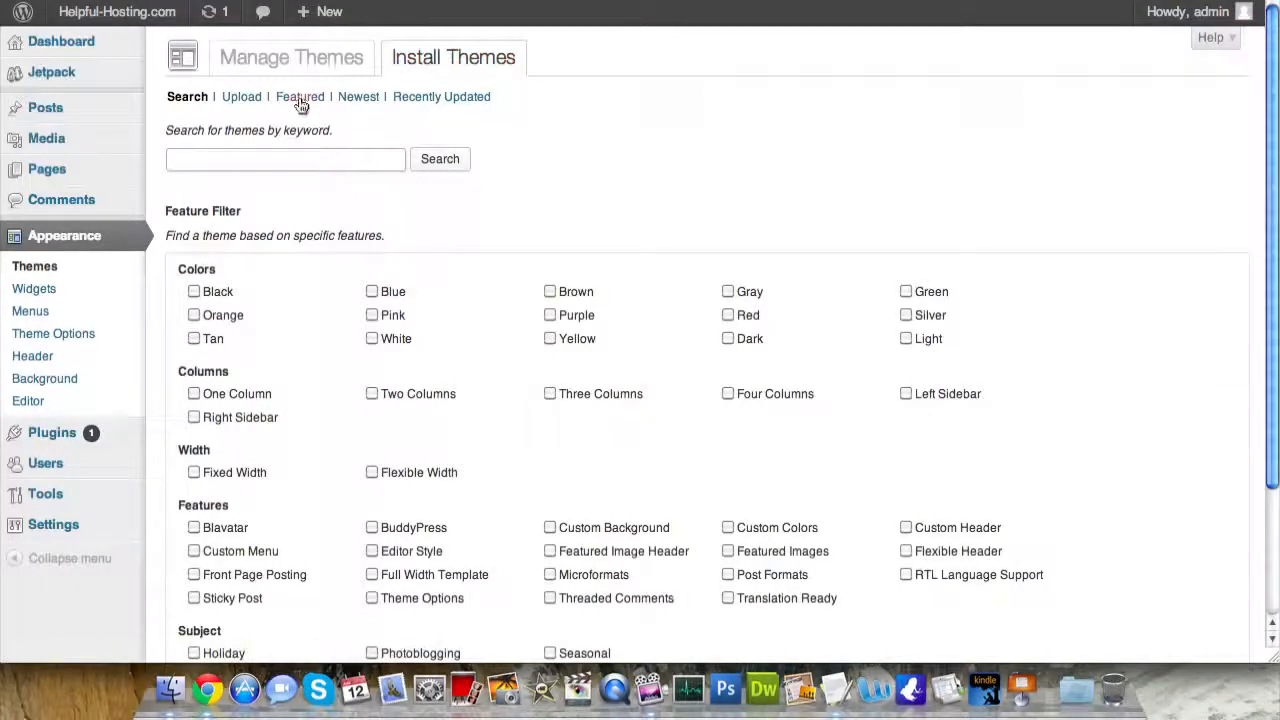
{"action": "left_click", "coordinate": [358, 102]}
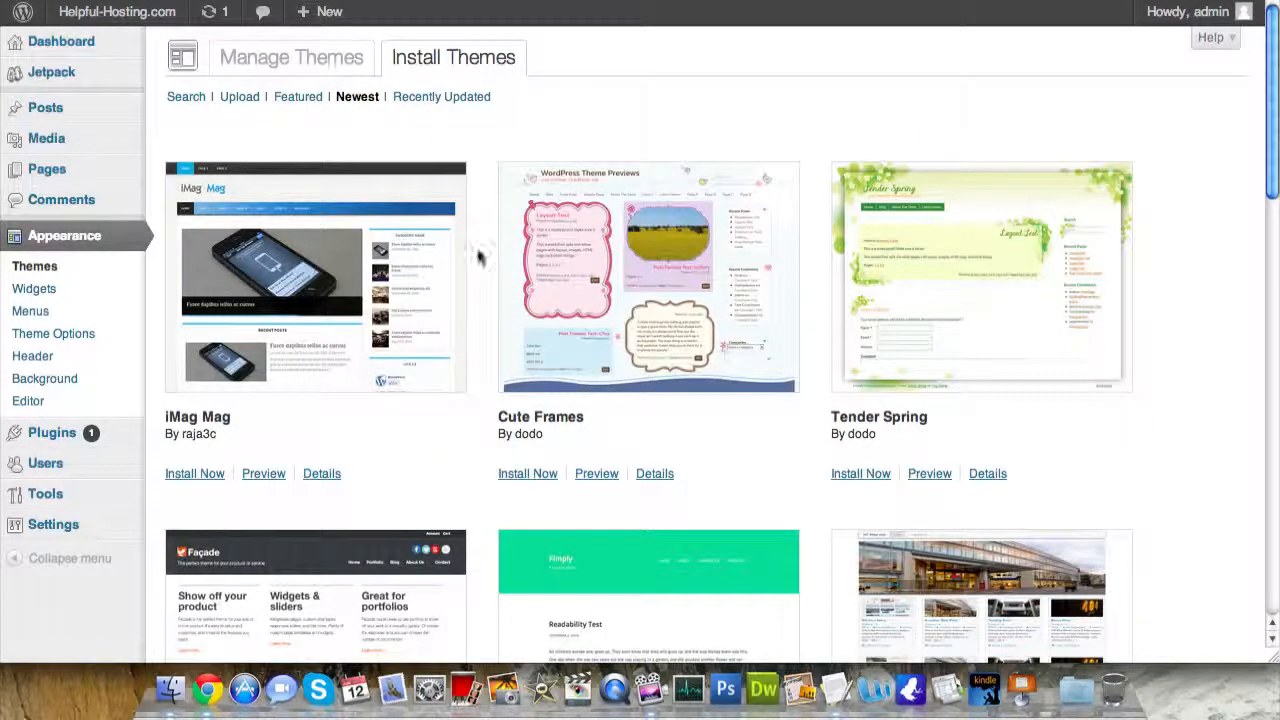
{"action": "scroll", "coordinate": [474, 261], "scroll_direction": "down", "scroll_amount": 1}
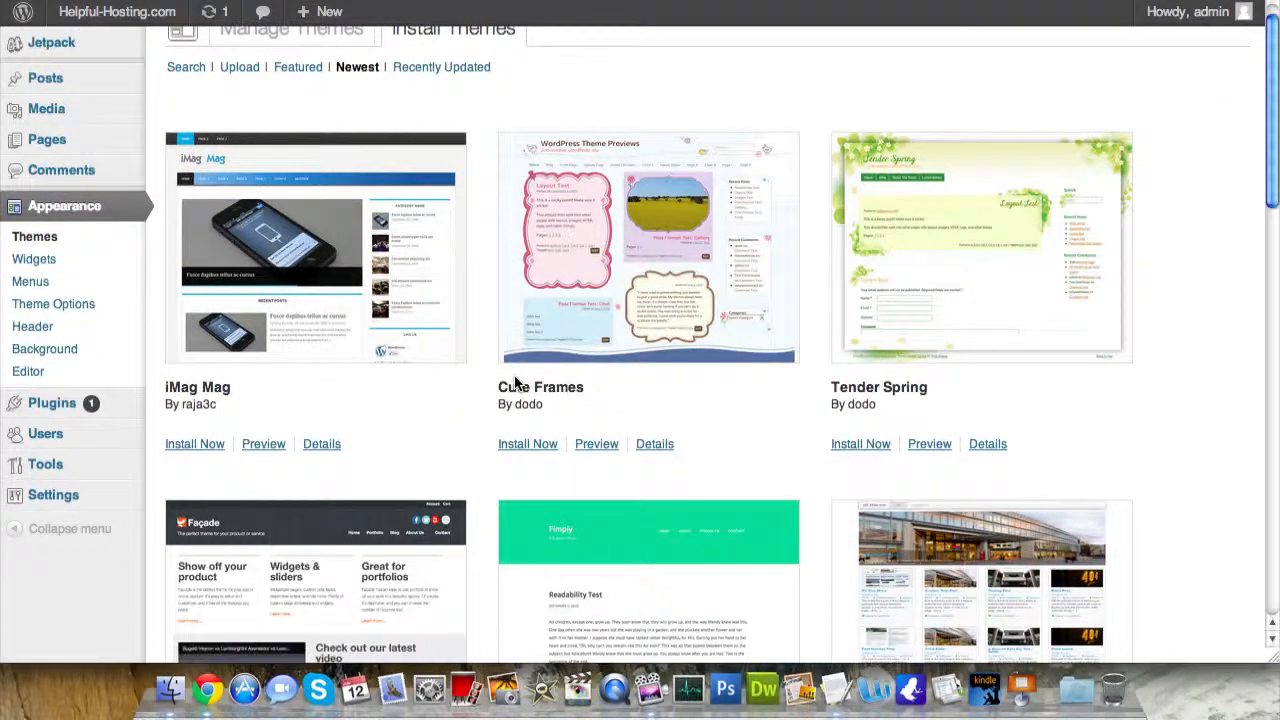
{"action": "scroll", "coordinate": [466, 396], "scroll_direction": "down", "scroll_amount": 5}
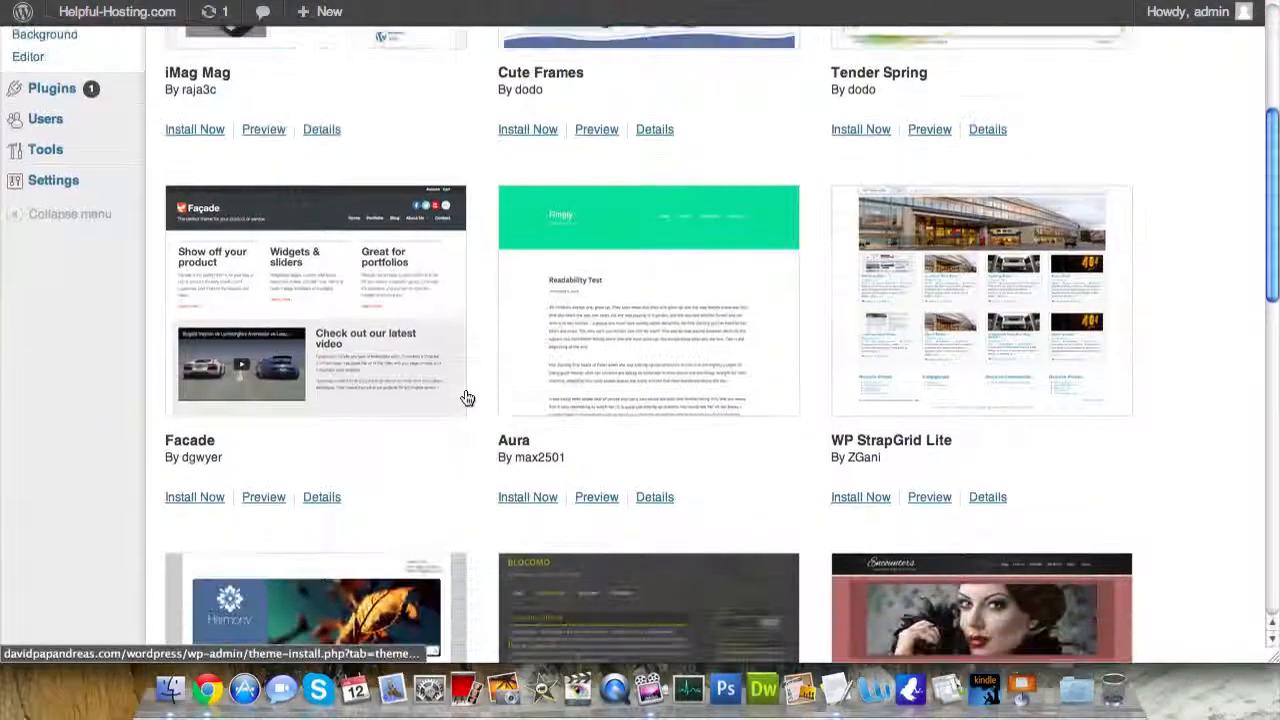
{"action": "scroll", "coordinate": [466, 398], "scroll_direction": "down", "scroll_amount": 3}
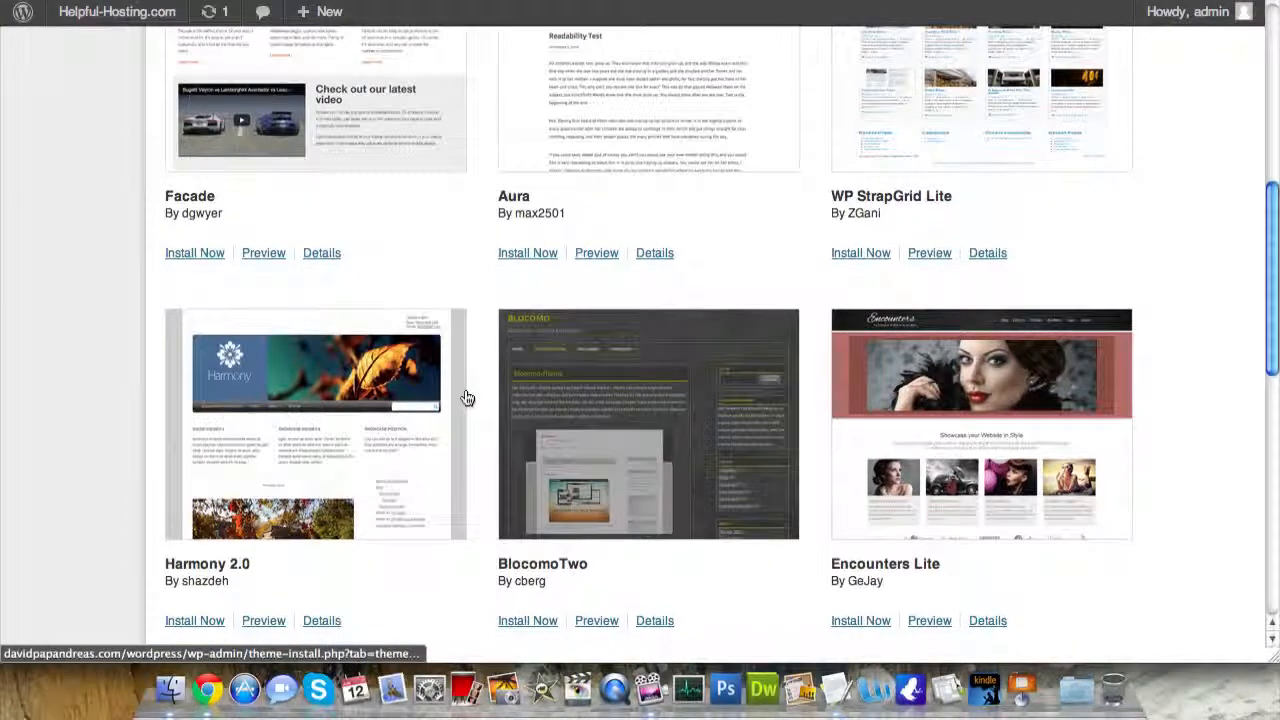
{"action": "scroll", "coordinate": [466, 398], "scroll_direction": "up", "scroll_amount": 8}
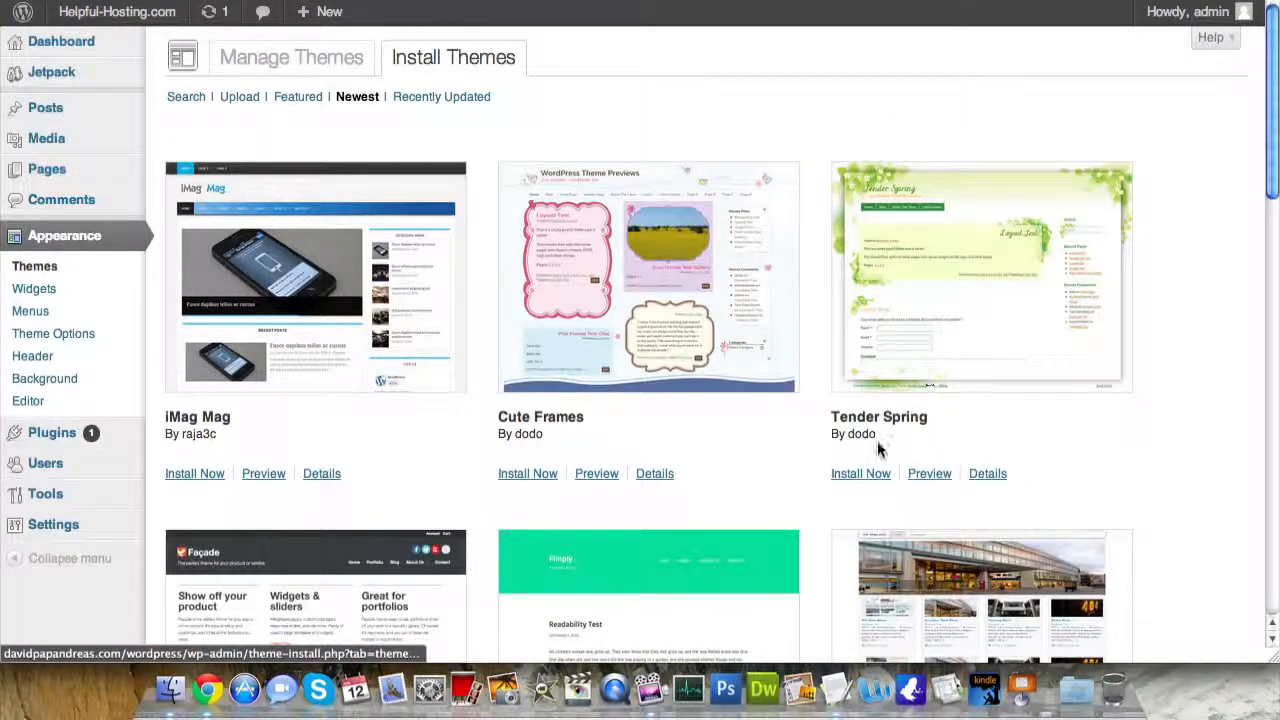
{"action": "left_click", "coordinate": [862, 478]}
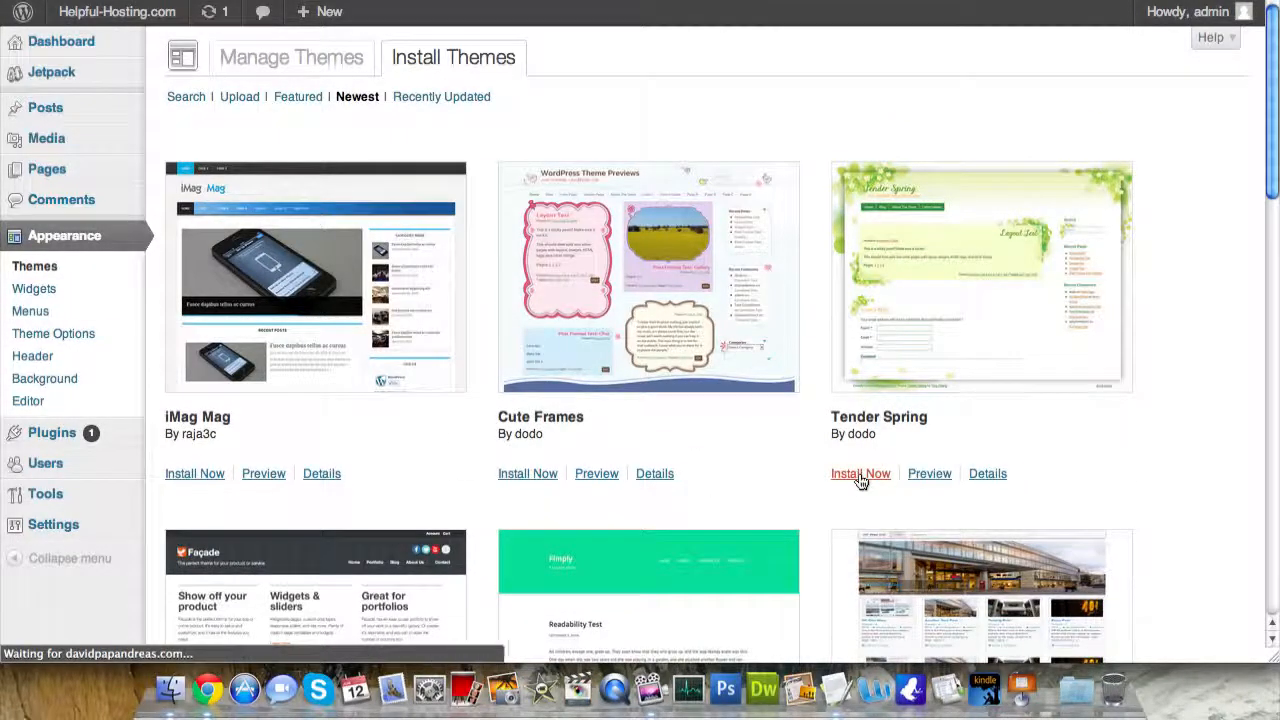
- Activate Tender Spring and view the front page in its green floral design
{"action": "left_click", "coordinate": [263, 219]}
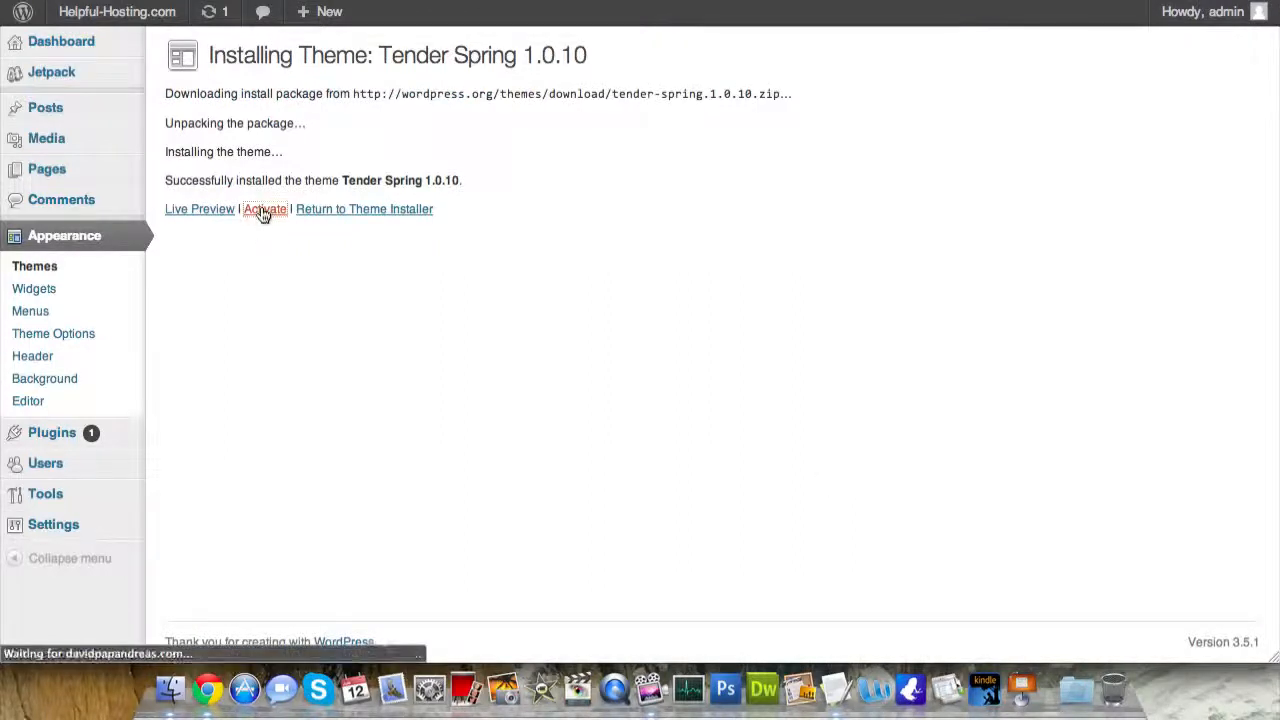
{"action": "mouse_move", "coordinate": [140, 11]}
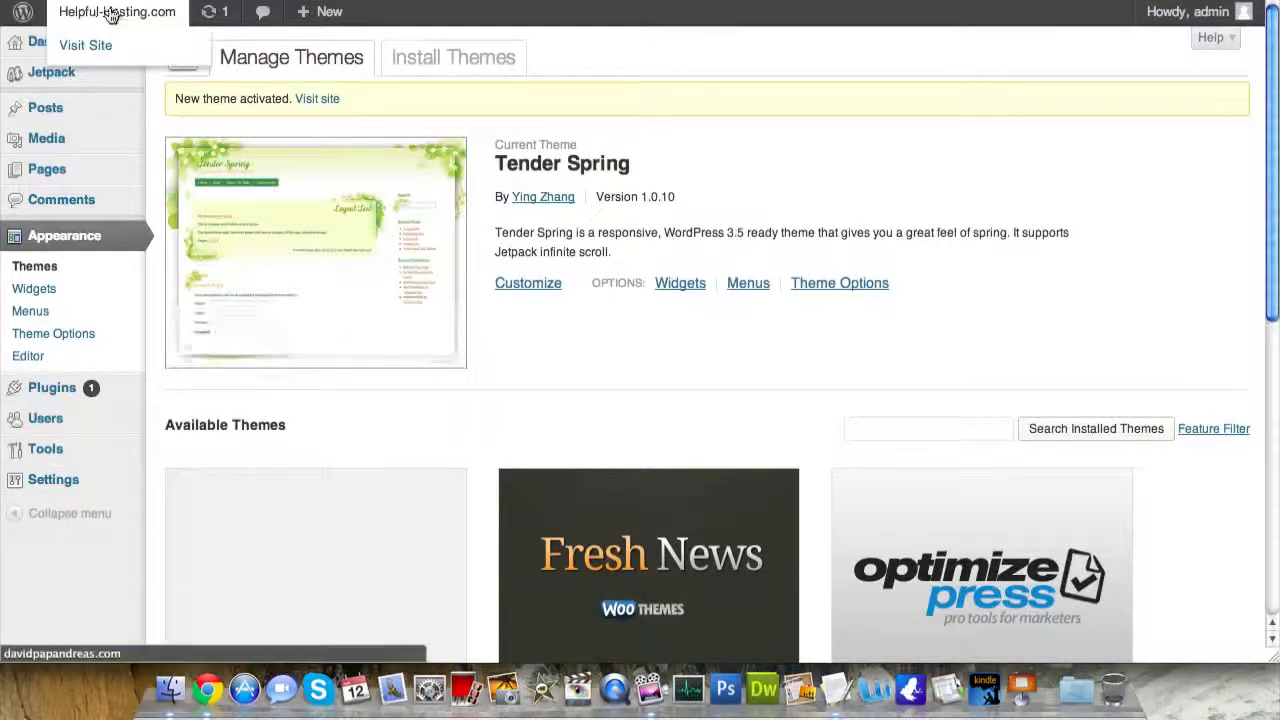
{"action": "left_click", "coordinate": [105, 44]}
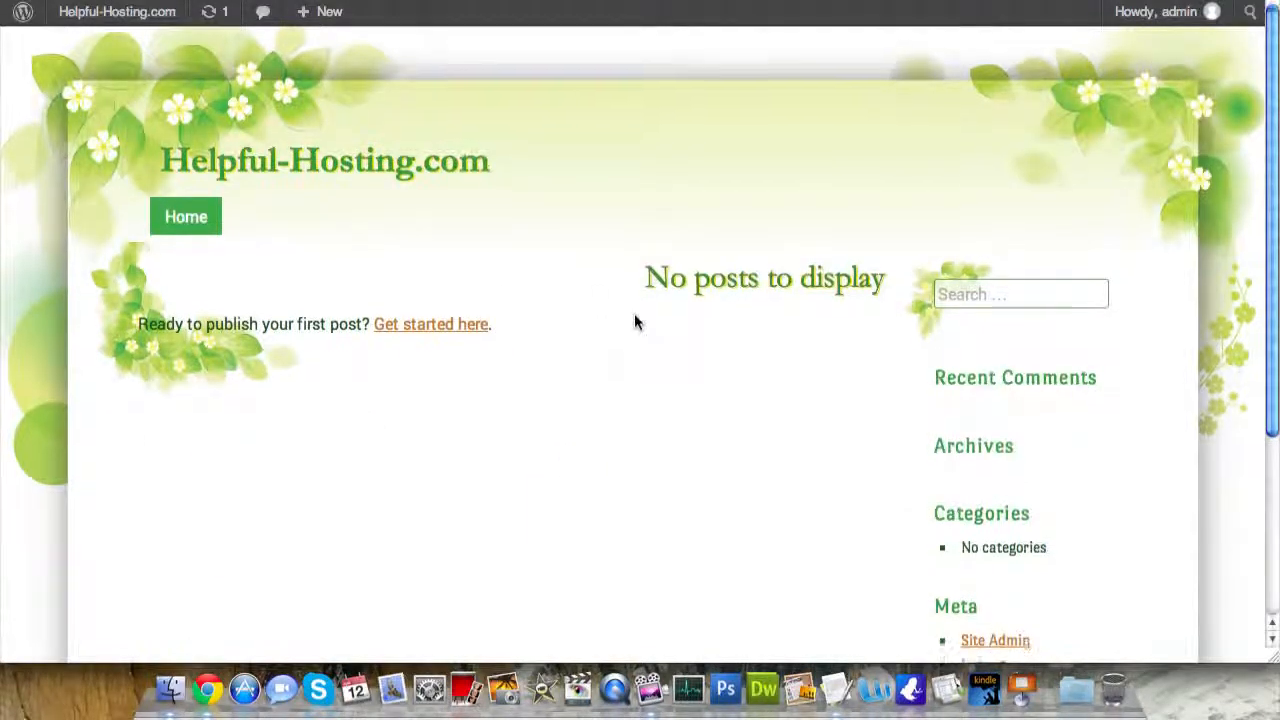
{"action": "scroll", "coordinate": [634, 322], "scroll_direction": "down", "scroll_amount": 5}
{"action": "scroll", "coordinate": [634, 322], "scroll_direction": "up", "scroll_amount": 5}
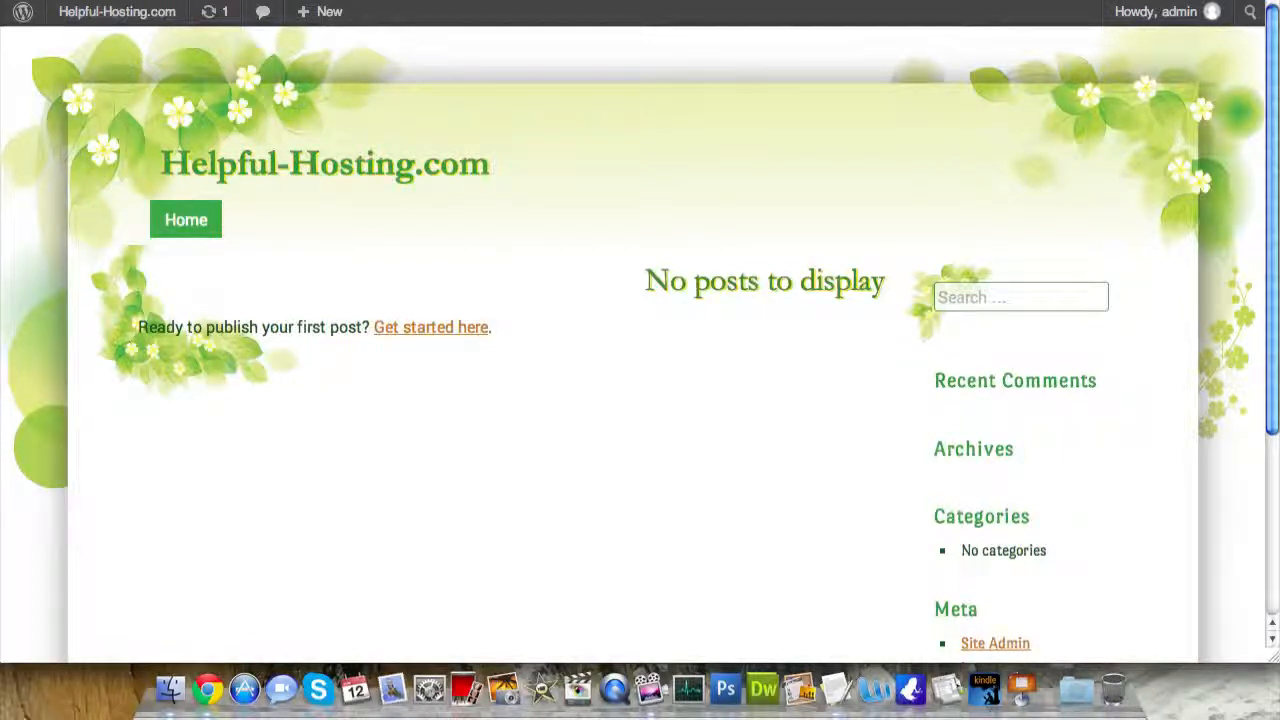
- Load woothemes.com in a new browser tab
{"action": "key", "text": "super+t"}
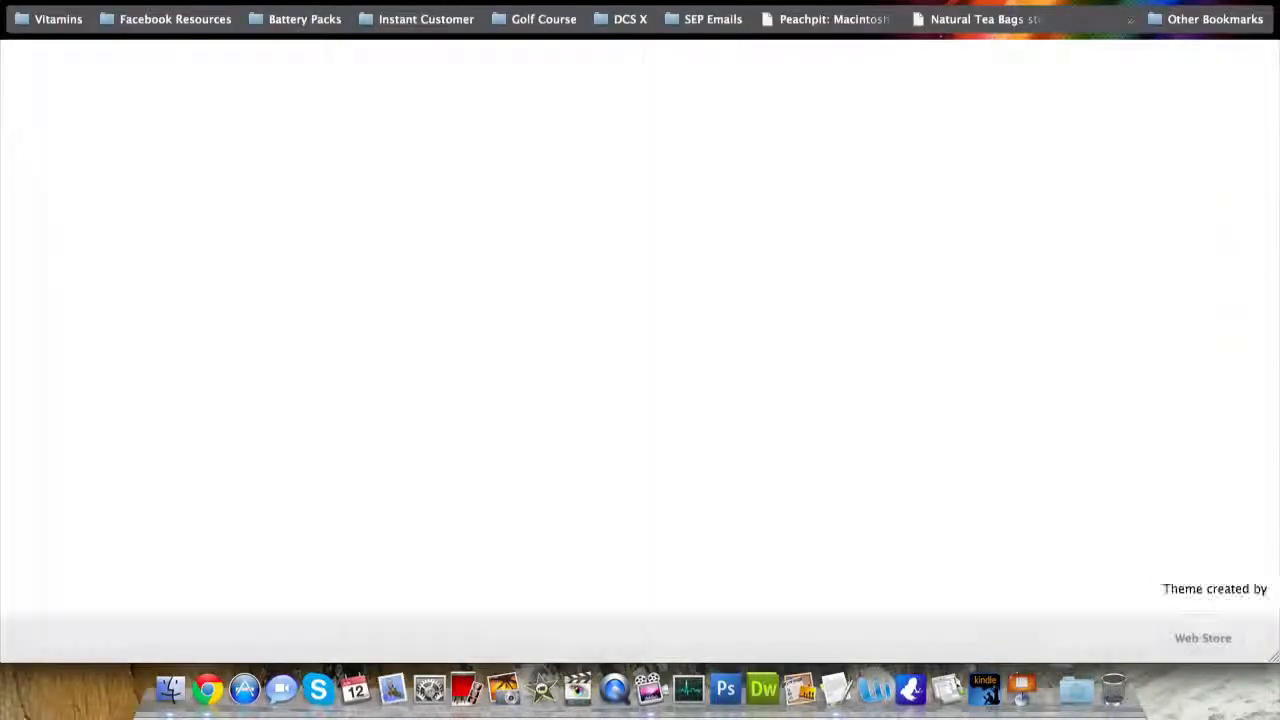
{"action": "type", "text": "woothemes.com"}
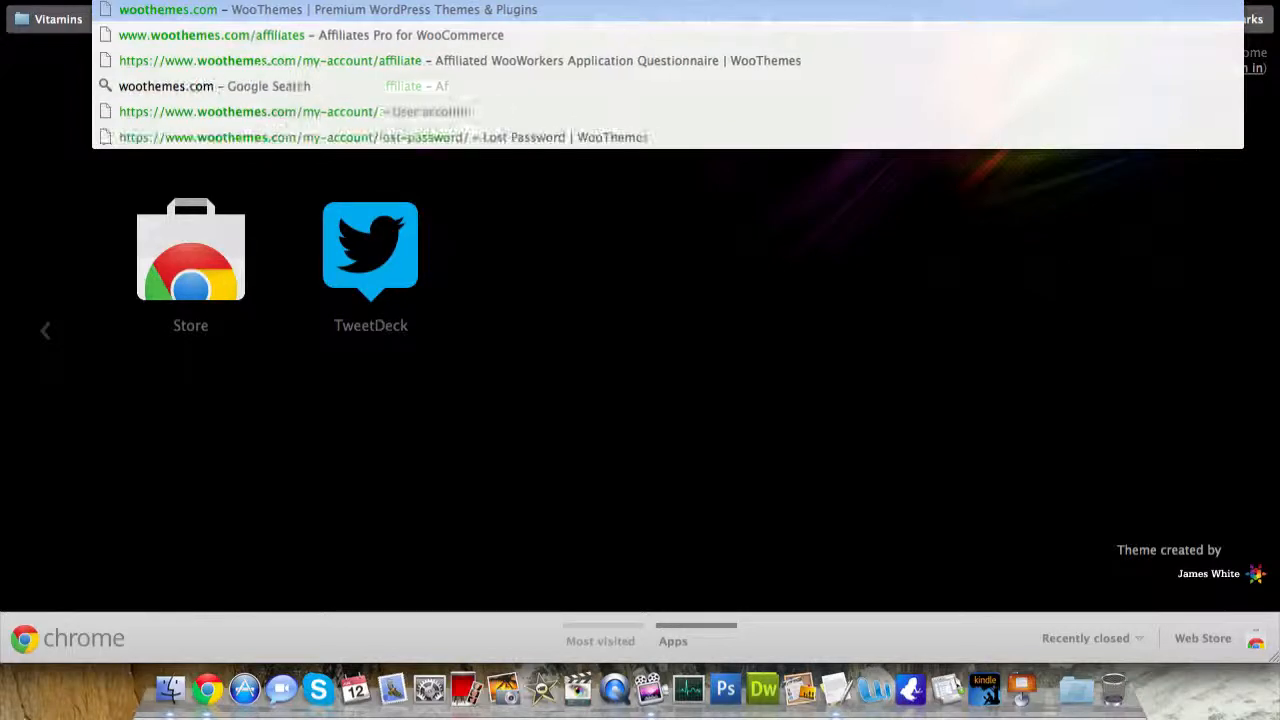
{"action": "key", "text": "Return"}
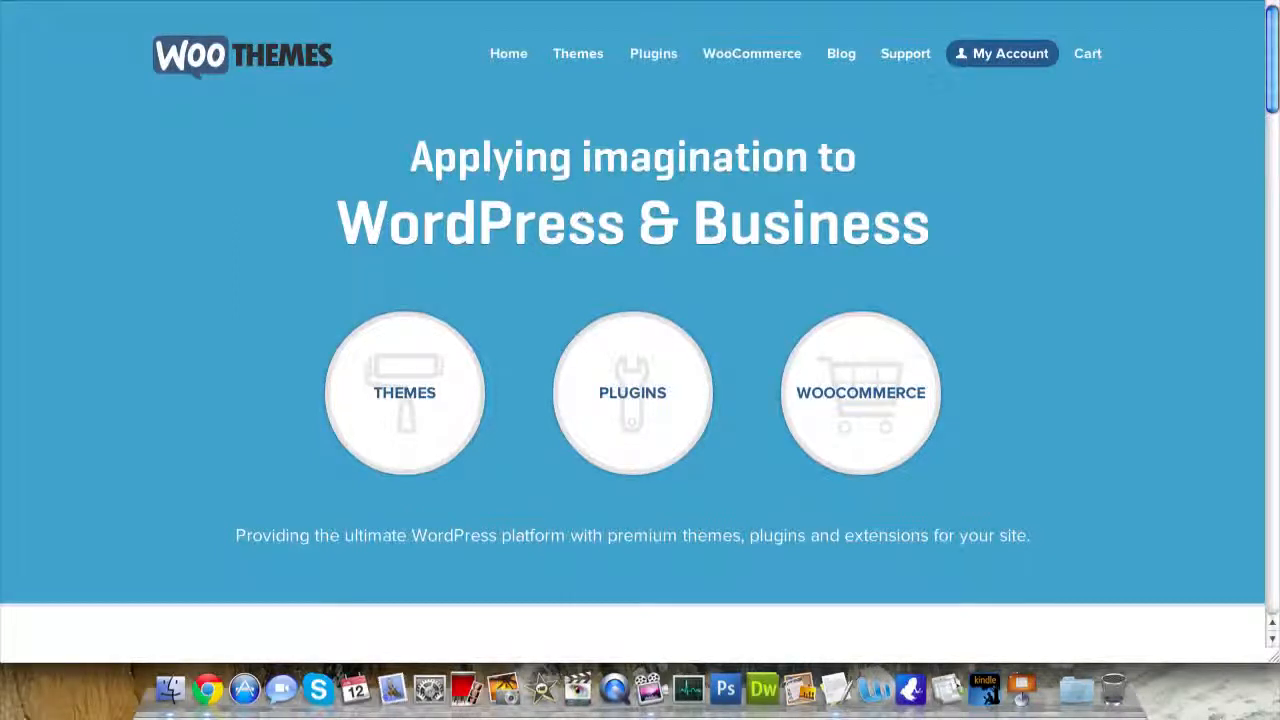
- Filter All Themes to Free ones, showing Mystile, Artificer and Wootique
{"action": "mouse_move", "coordinate": [586, 62]}
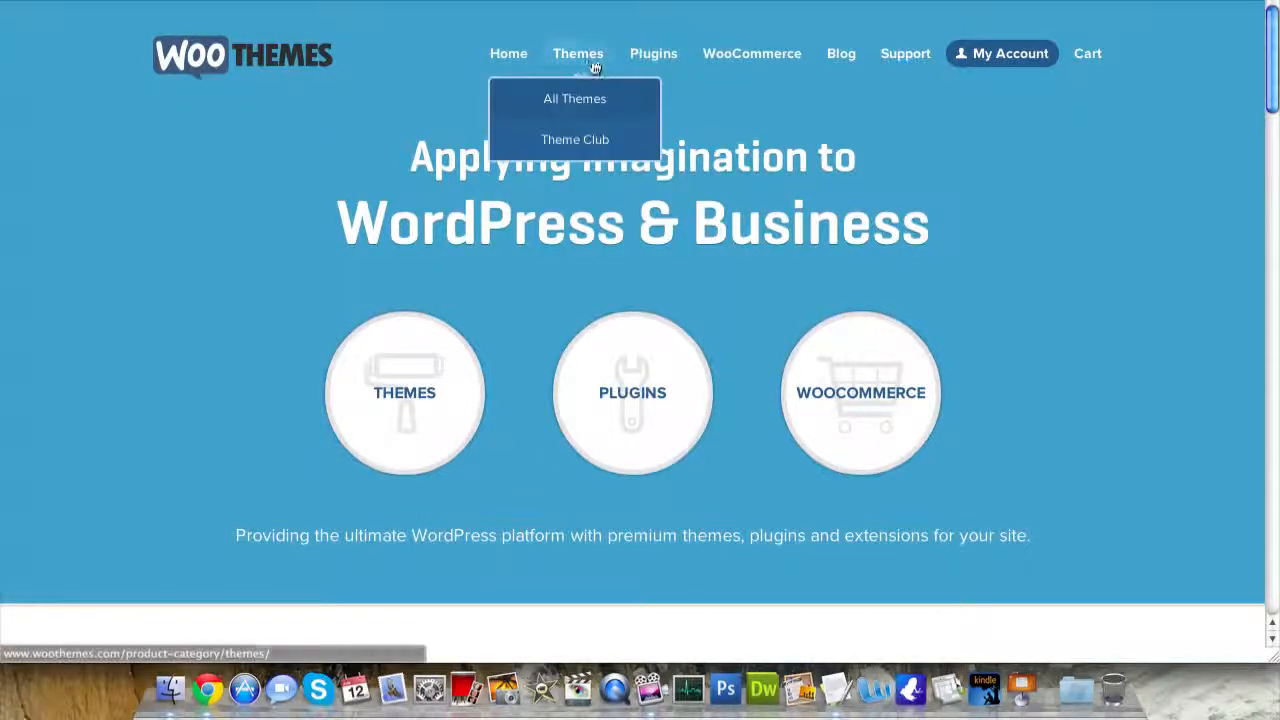
{"action": "left_click", "coordinate": [587, 100]}
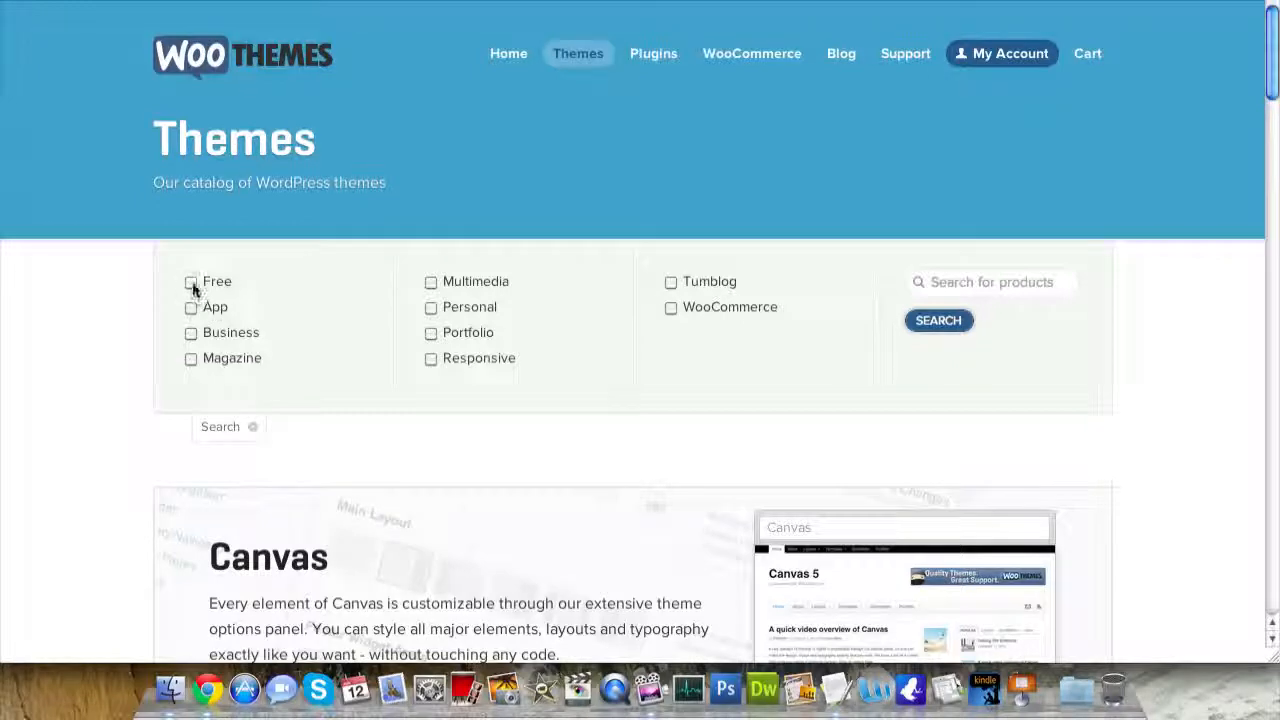
{"action": "left_click", "coordinate": [191, 282]}
{"action": "left_click", "coordinate": [924, 330]}
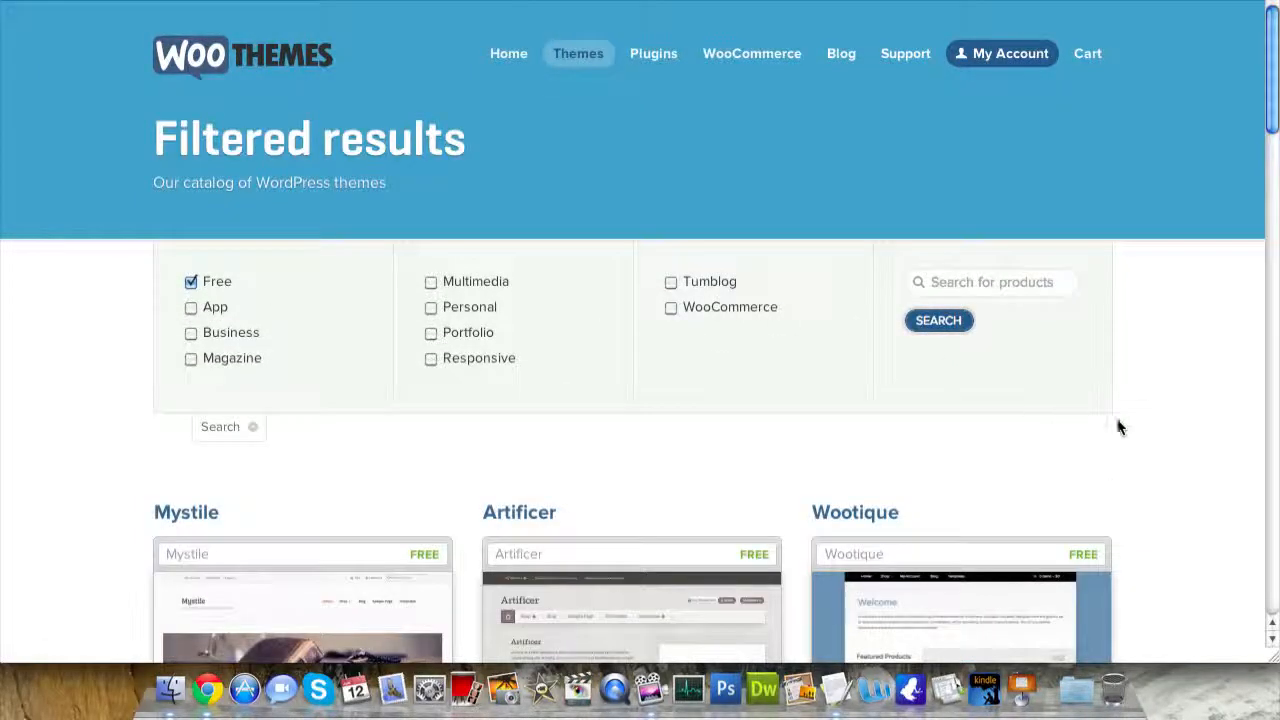
{"action": "scroll", "coordinate": [1161, 425], "scroll_direction": "down", "scroll_amount": 5}
{"action": "scroll", "coordinate": [1190, 410], "scroll_direction": "down", "scroll_amount": 3}
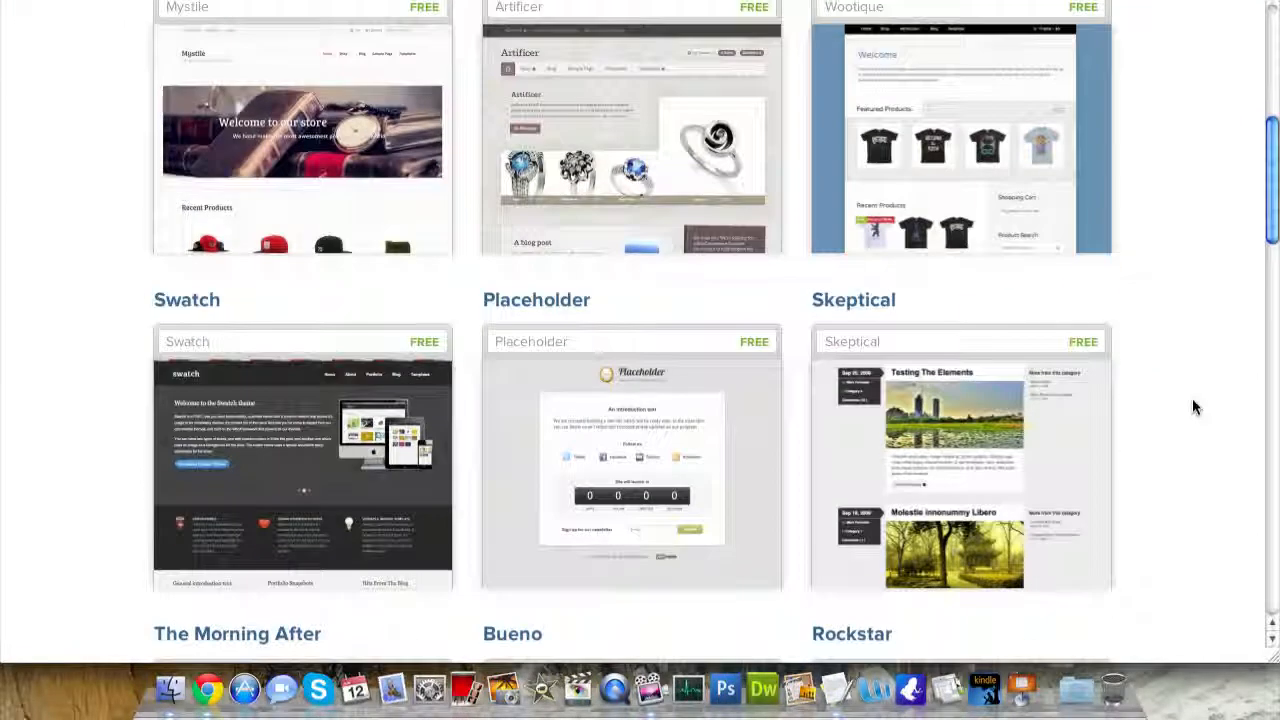
{"action": "scroll", "coordinate": [1192, 405], "scroll_direction": "up", "scroll_amount": 3}
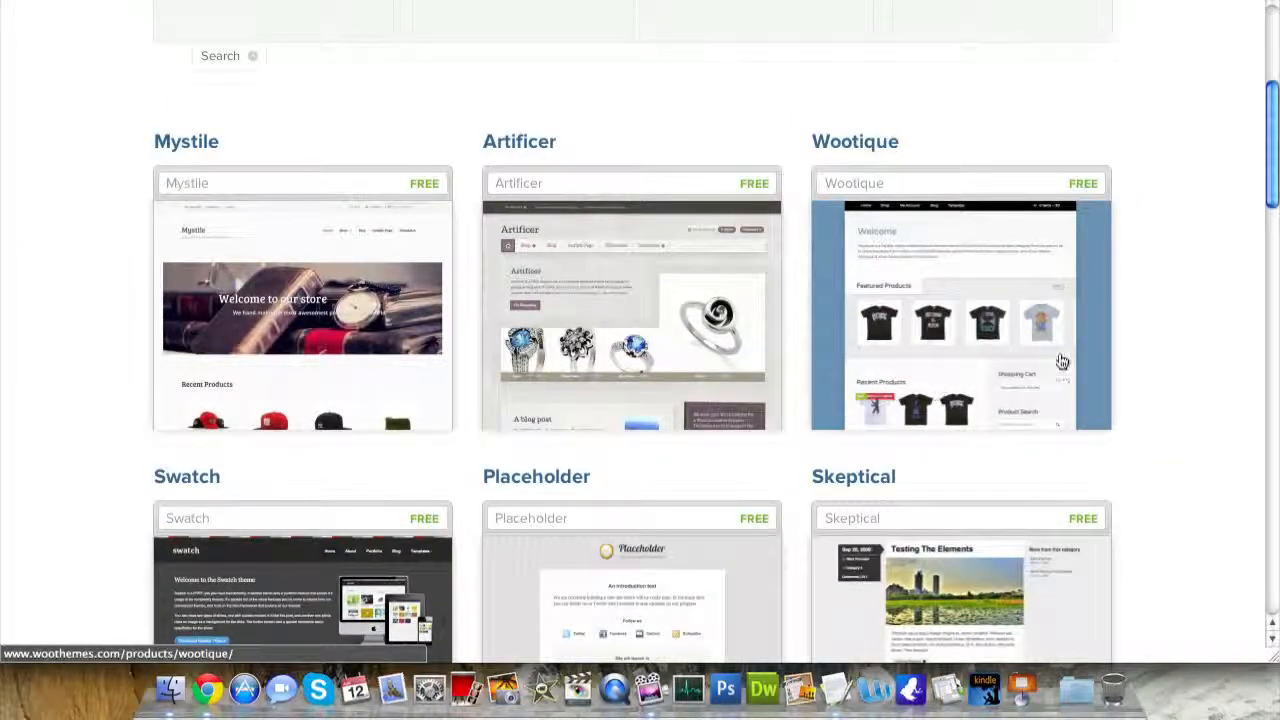
- Open the Wootique theme's page and look it over
{"action": "left_click", "coordinate": [972, 344]}
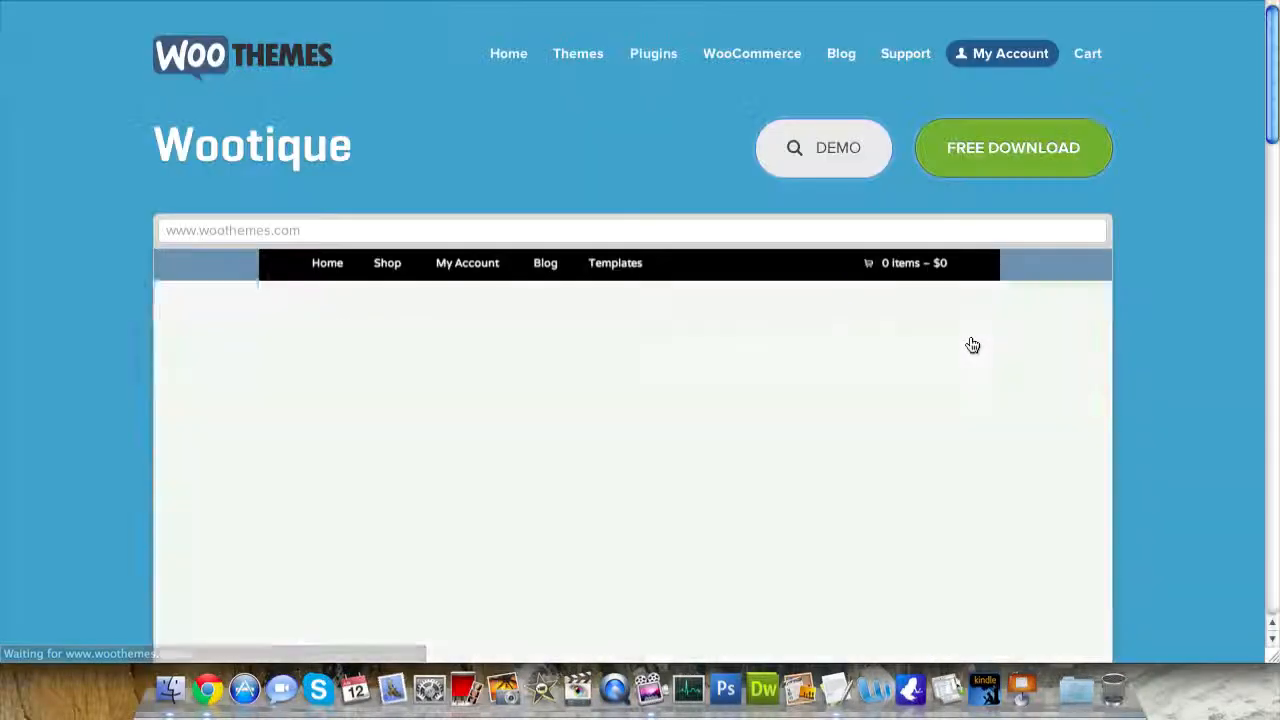
{"action": "scroll", "coordinate": [1030, 352], "scroll_direction": "down", "scroll_amount": 2}
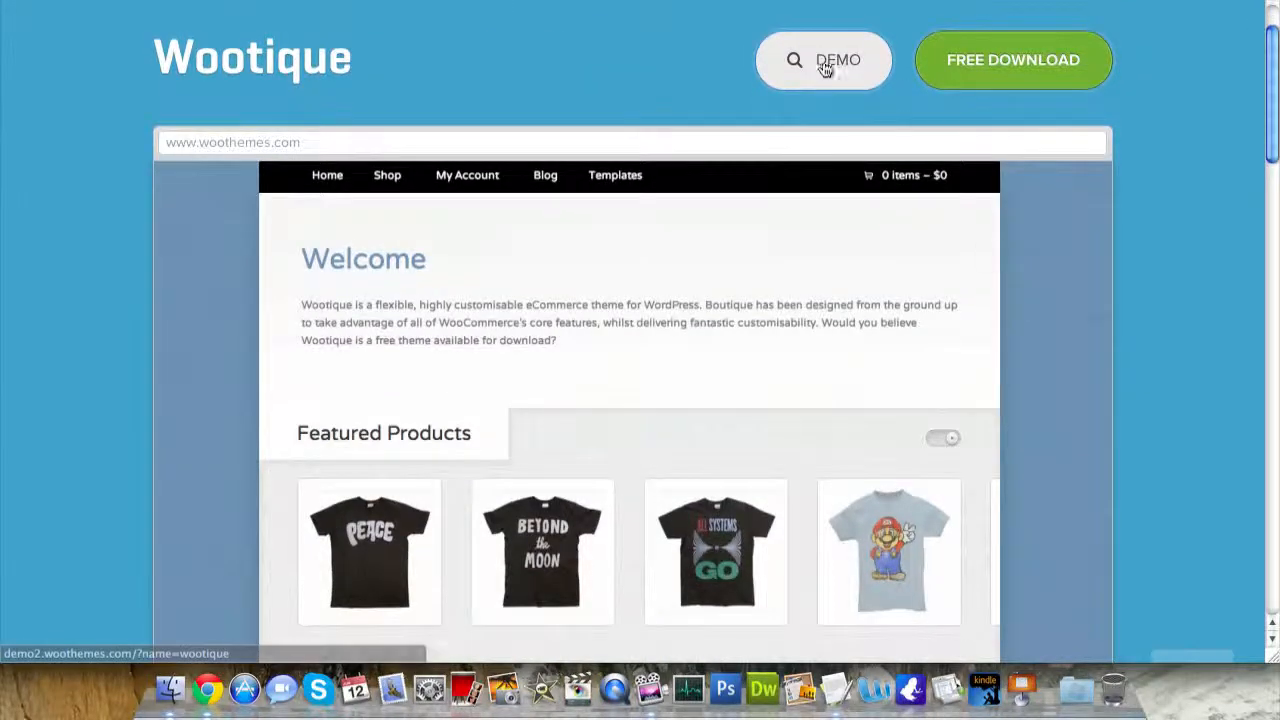
{"action": "scroll", "coordinate": [842, 258], "scroll_direction": "down", "scroll_amount": 5}
{"action": "scroll", "coordinate": [842, 258], "scroll_direction": "down", "scroll_amount": 3}
{"action": "scroll", "coordinate": [843, 257], "scroll_direction": "up", "scroll_amount": 8}
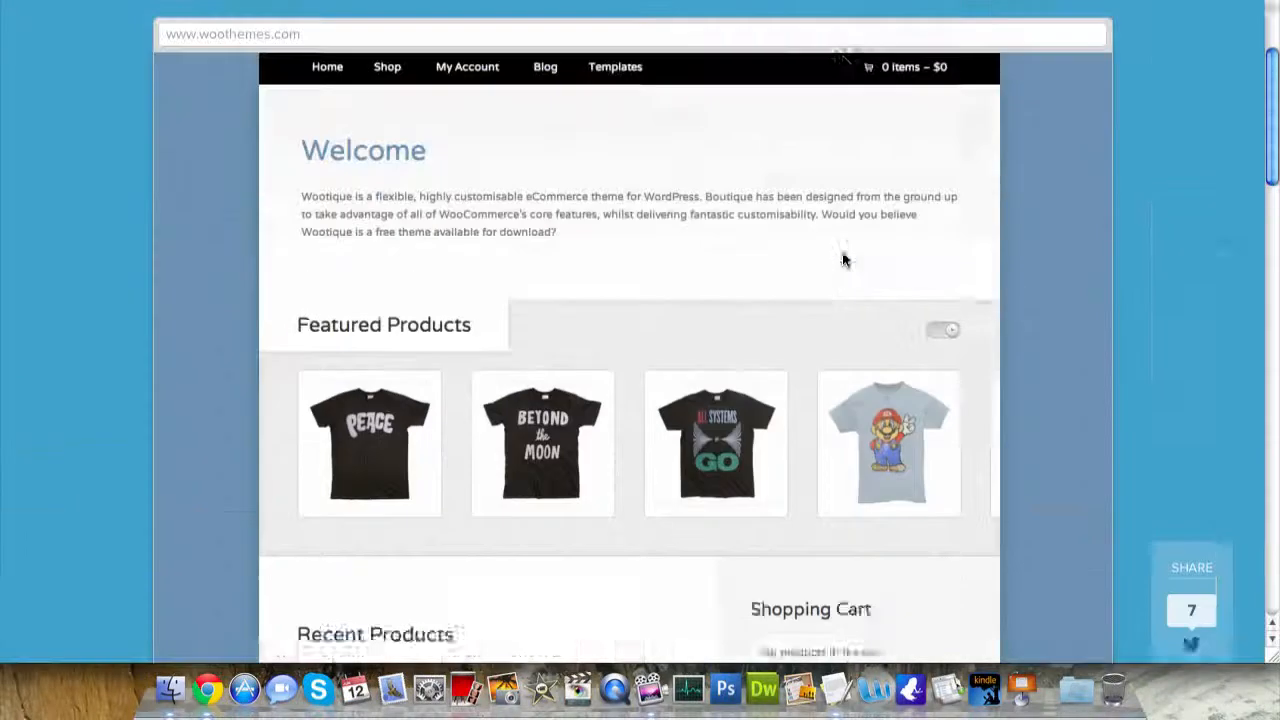
- Request Wootique's free download, reaching the filled-in Login or Register form
{"action": "left_click", "coordinate": [975, 150]}
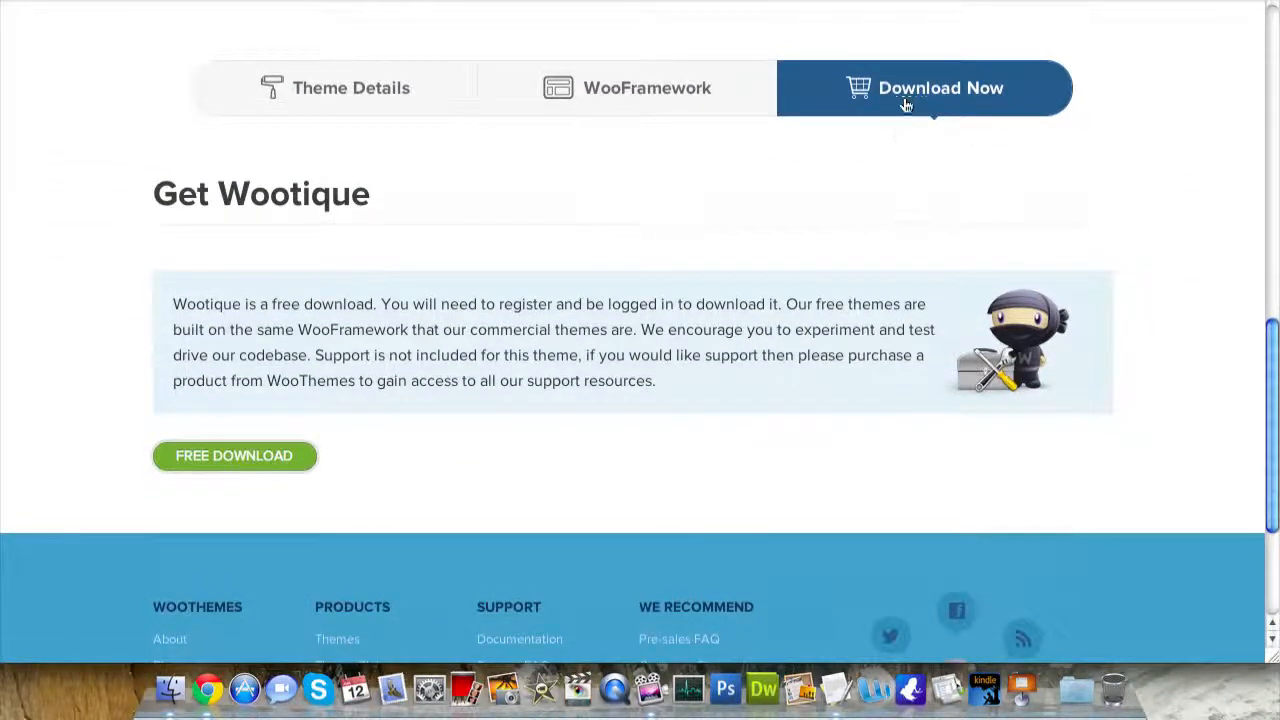
{"action": "left_click", "coordinate": [224, 465]}
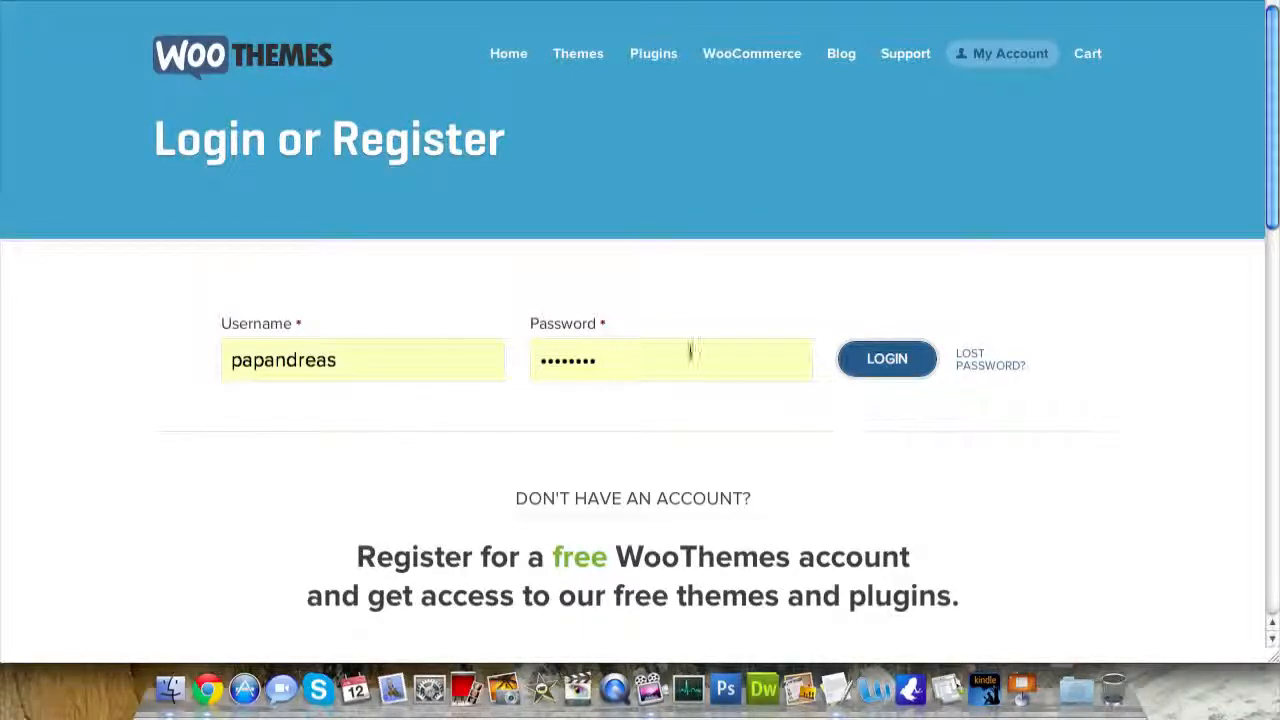
{"action": "scroll", "coordinate": [1104, 382], "scroll_direction": "down", "scroll_amount": 2}
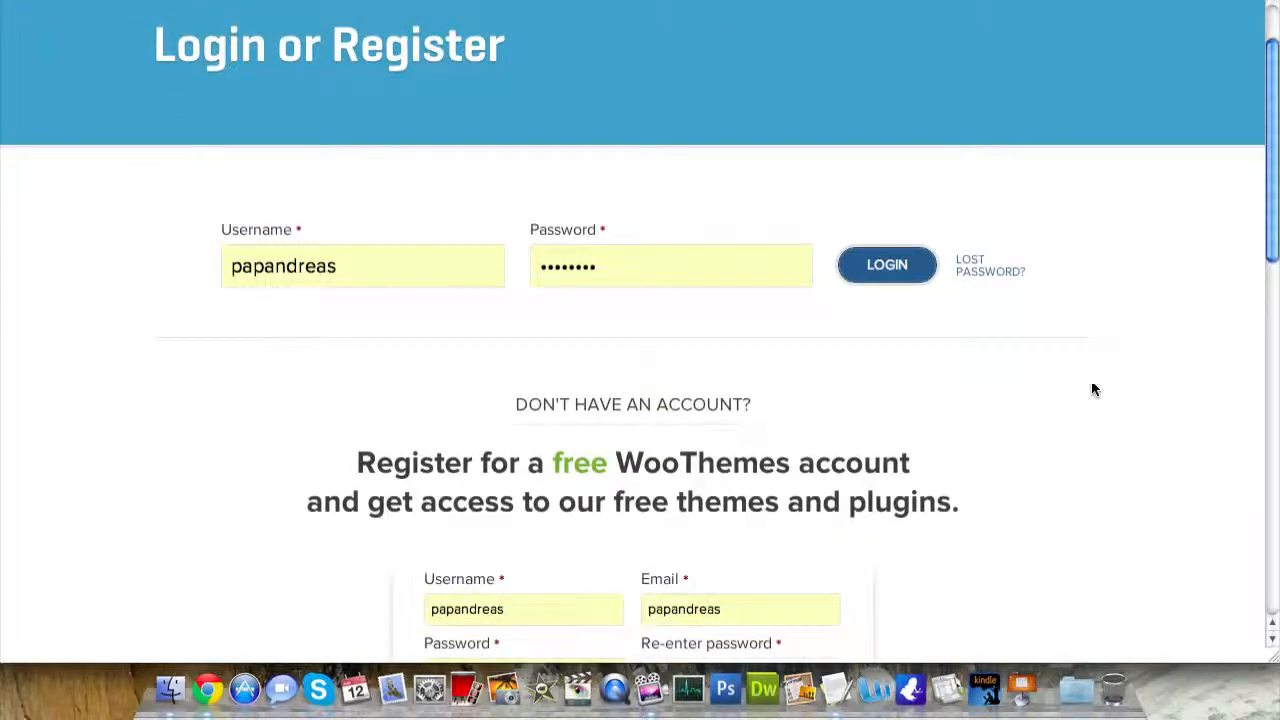
{"action": "scroll", "coordinate": [785, 365], "scroll_direction": "down", "scroll_amount": 5}
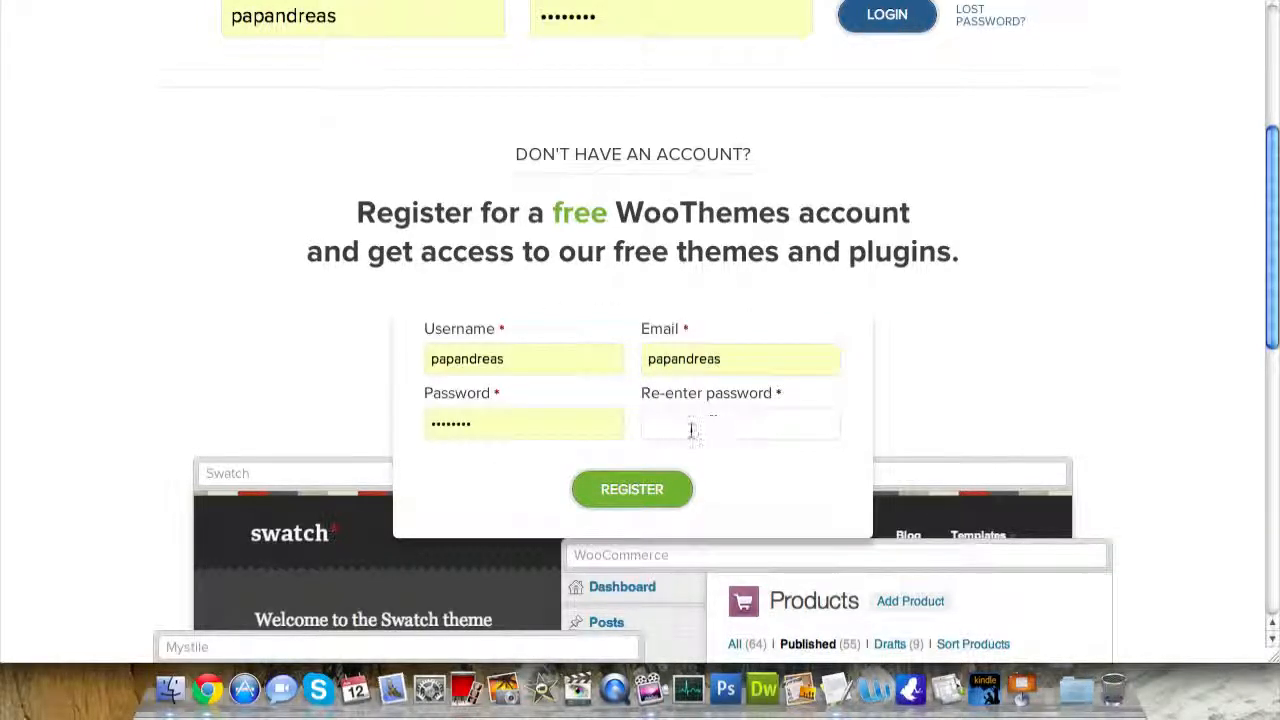
{"action": "scroll", "coordinate": [545, 389], "scroll_direction": "up", "scroll_amount": 2}
{"action": "scroll", "coordinate": [545, 389], "scroll_direction": "up", "scroll_amount": 5}
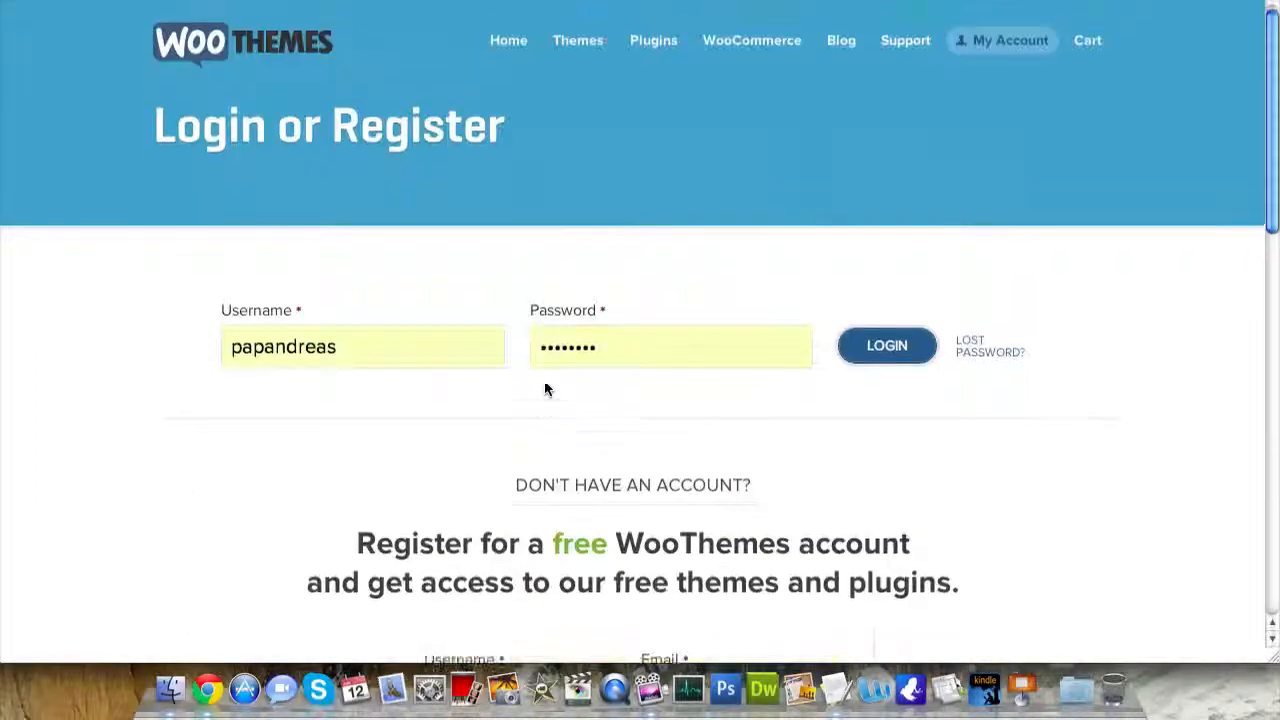
- Log in to WooThemes and show the full list of free themes
{"action": "left_click", "coordinate": [874, 370]}
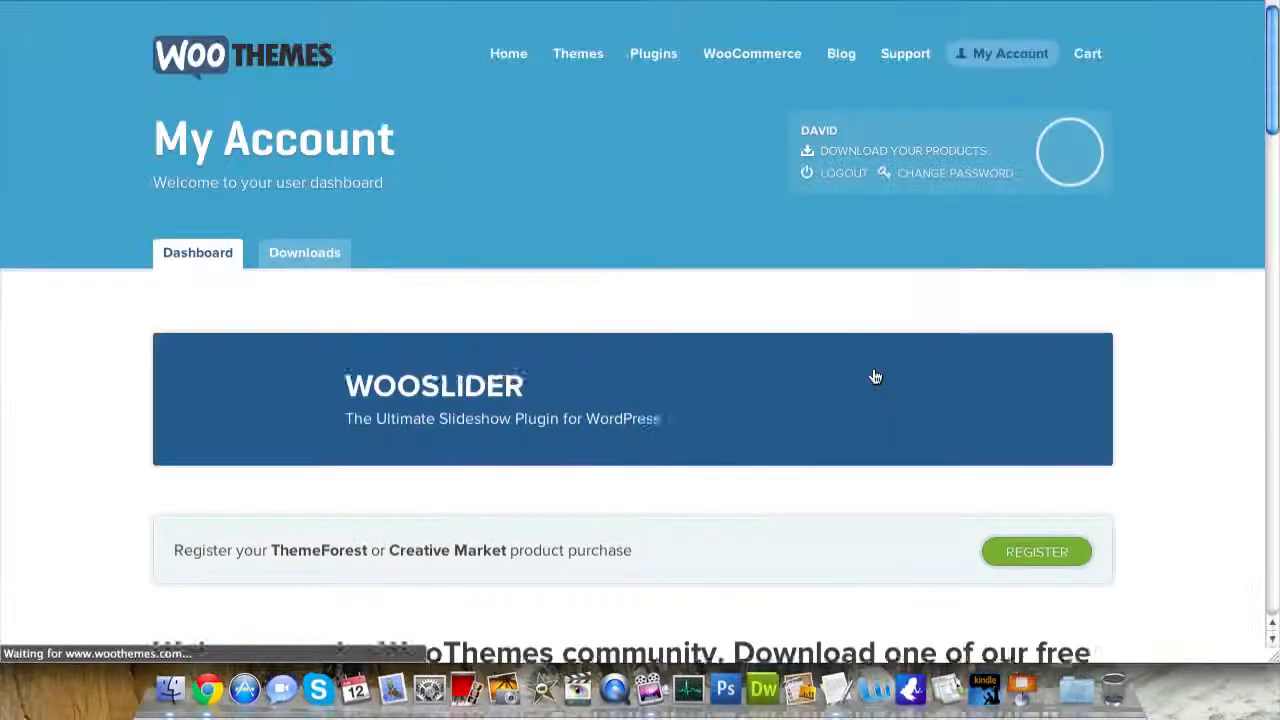
{"action": "scroll", "coordinate": [875, 376], "scroll_direction": "down", "scroll_amount": 10}
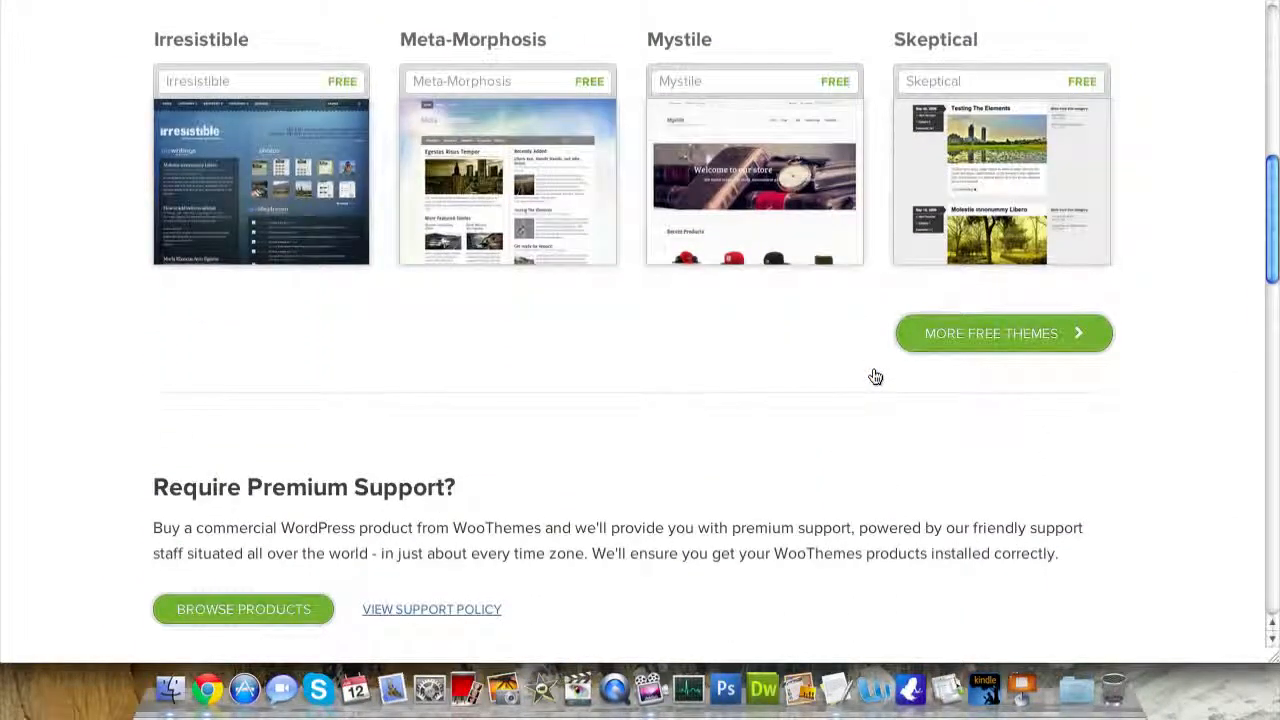
{"action": "left_click", "coordinate": [937, 343]}
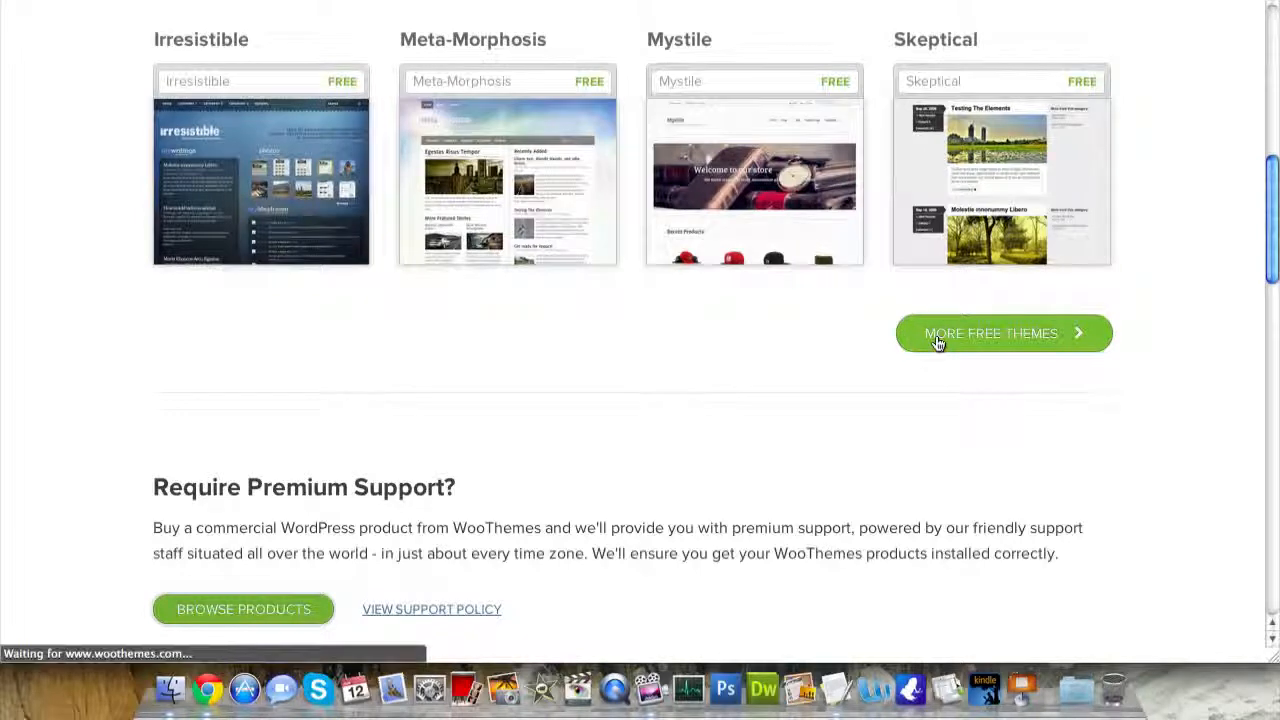
{"action": "scroll", "coordinate": [937, 343], "scroll_direction": "down", "scroll_amount": 3}
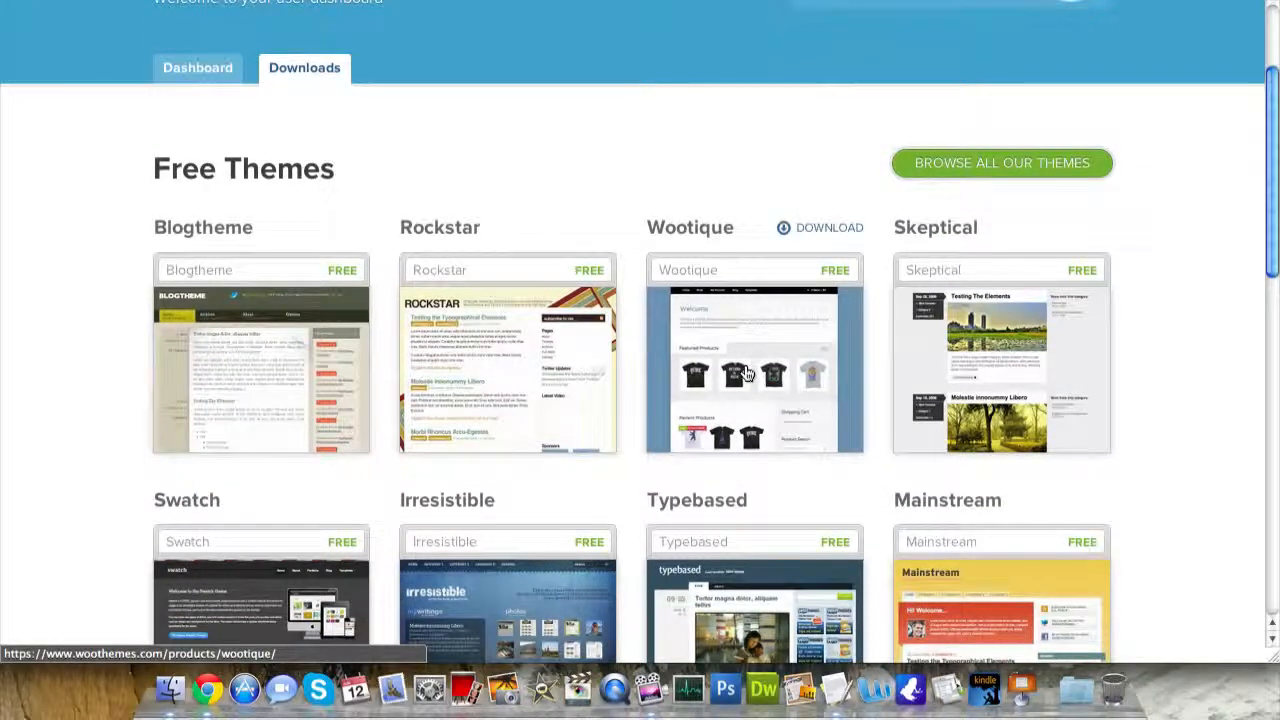
- Download wootique.zip from Wootique's Download Now section, then return to the Helpful-Hosting tab
{"action": "left_click", "coordinate": [810, 236]}
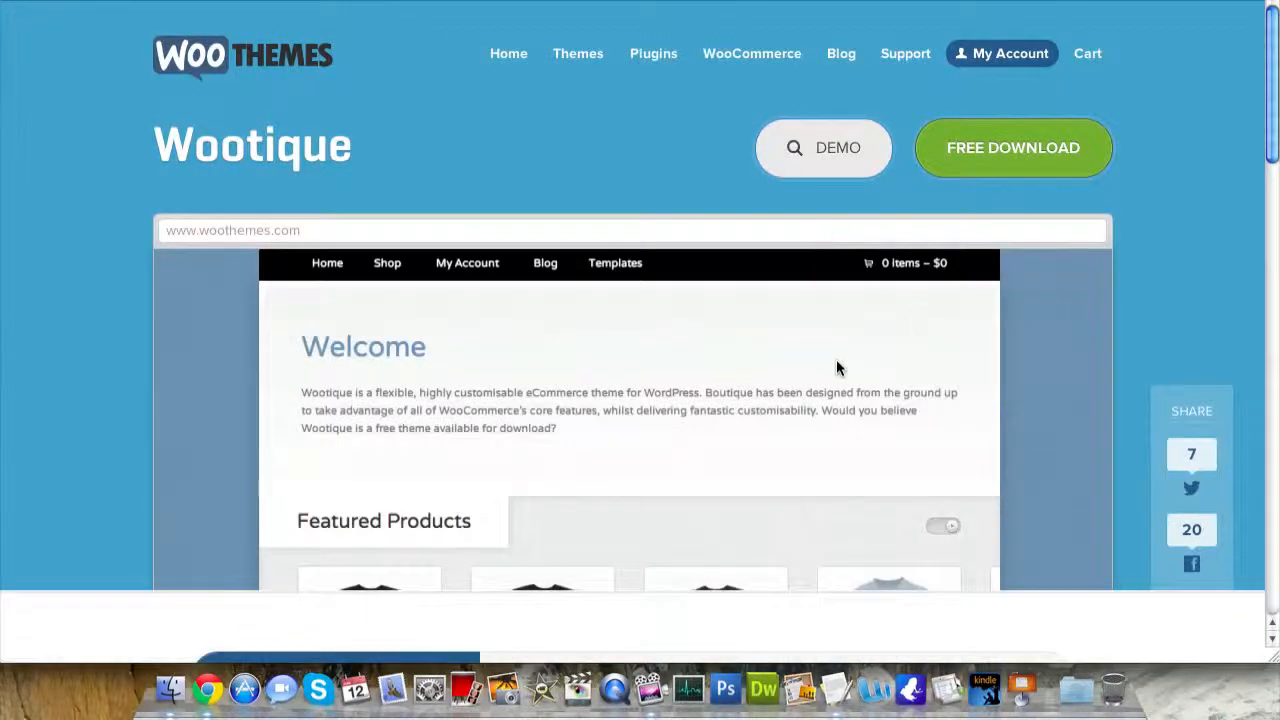
{"action": "scroll", "coordinate": [838, 368], "scroll_direction": "down", "scroll_amount": 5}
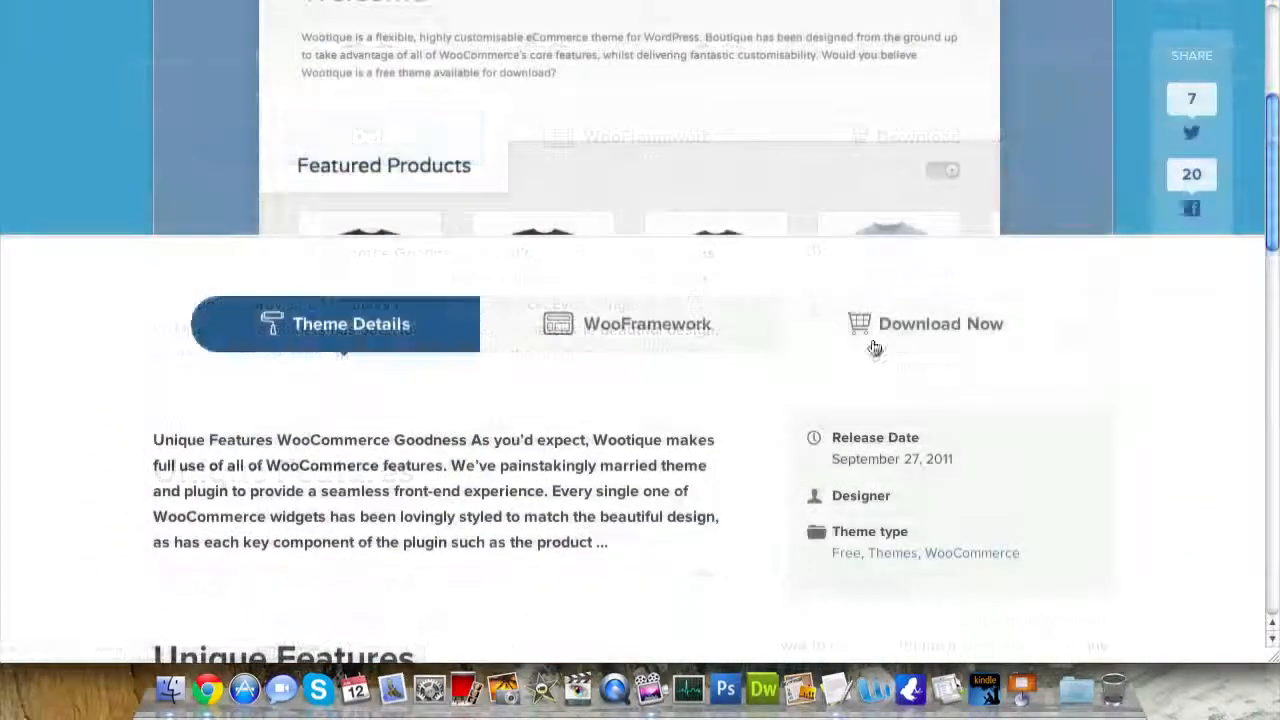
{"action": "left_click", "coordinate": [889, 329]}
{"action": "scroll", "coordinate": [720, 417], "scroll_direction": "down", "scroll_amount": 4}
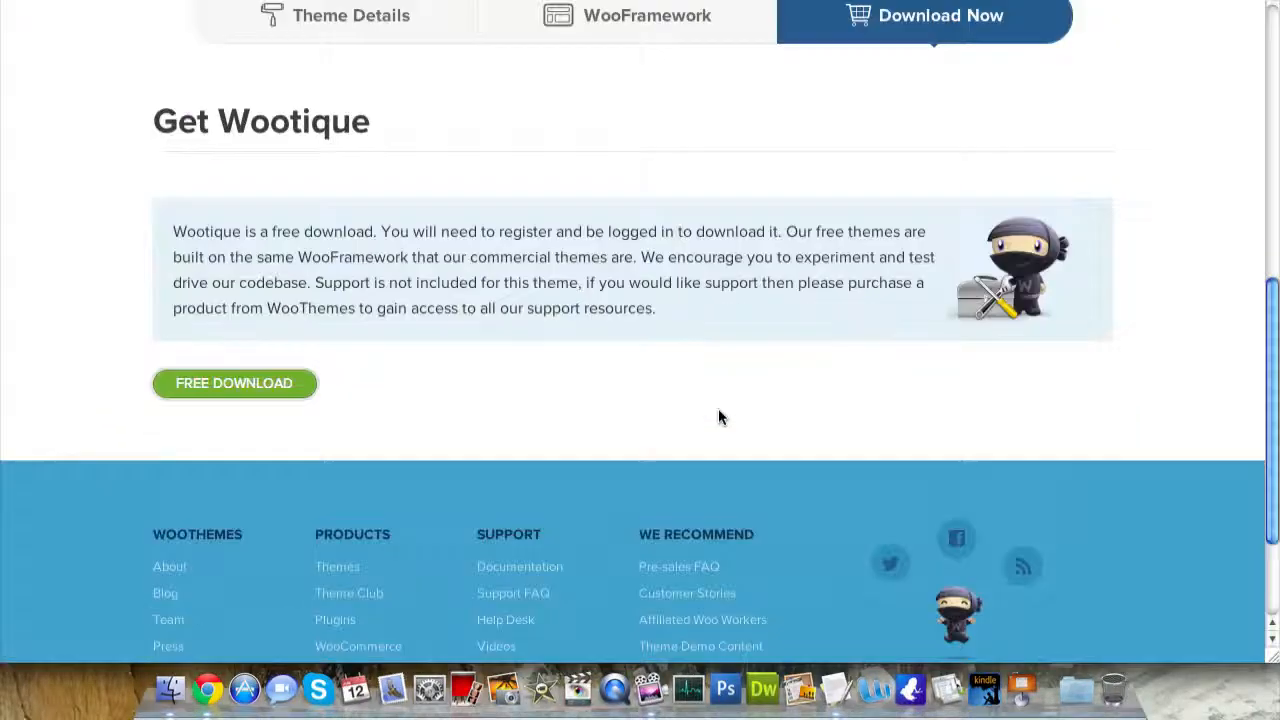
{"action": "left_click", "coordinate": [232, 385]}
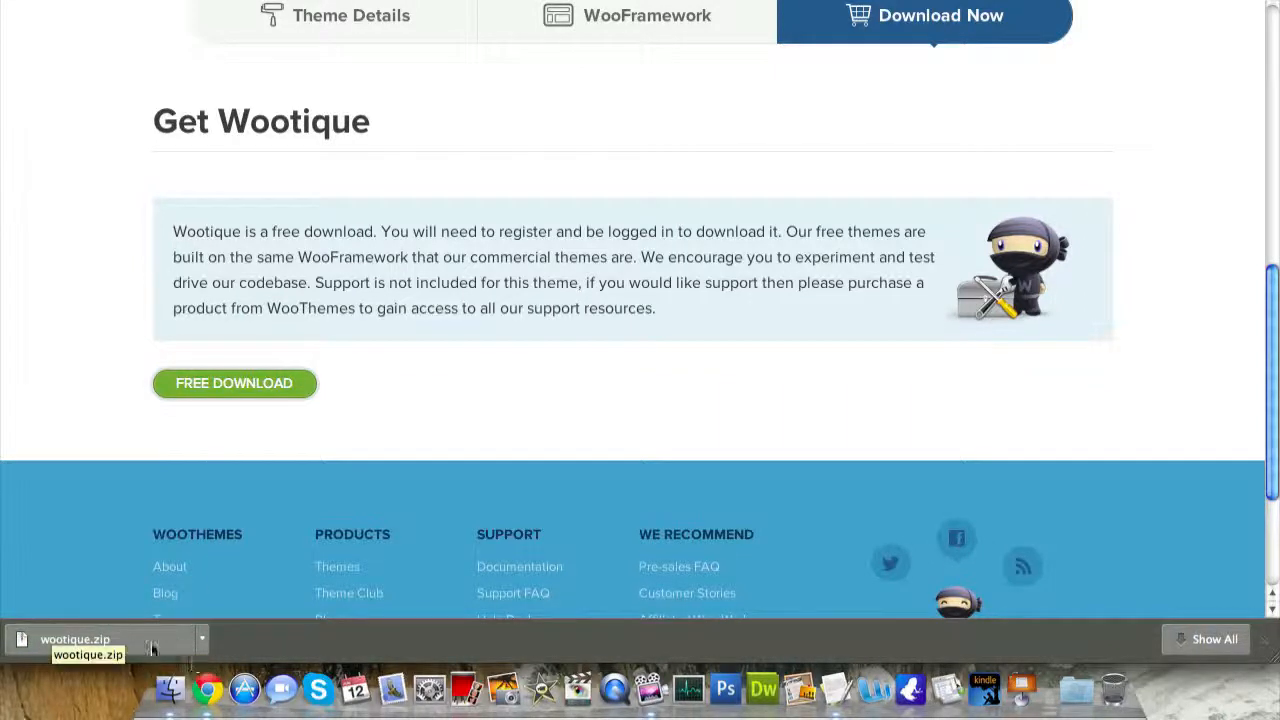
{"action": "key", "text": "ctrl+Tab"}
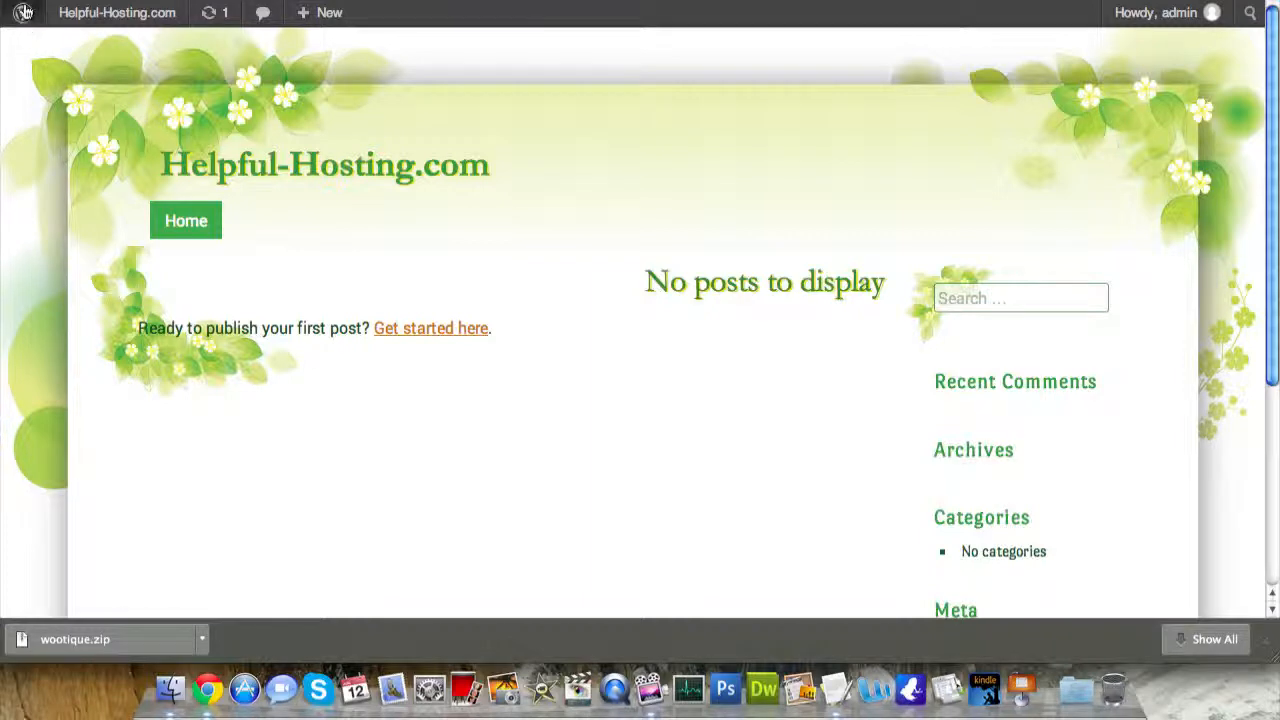
- From the dashboard, go to Appearance > Themes > Install Themes and its Upload option
{"action": "mouse_move", "coordinate": [24, 18]}
{"action": "left_click", "coordinate": [89, 22]}
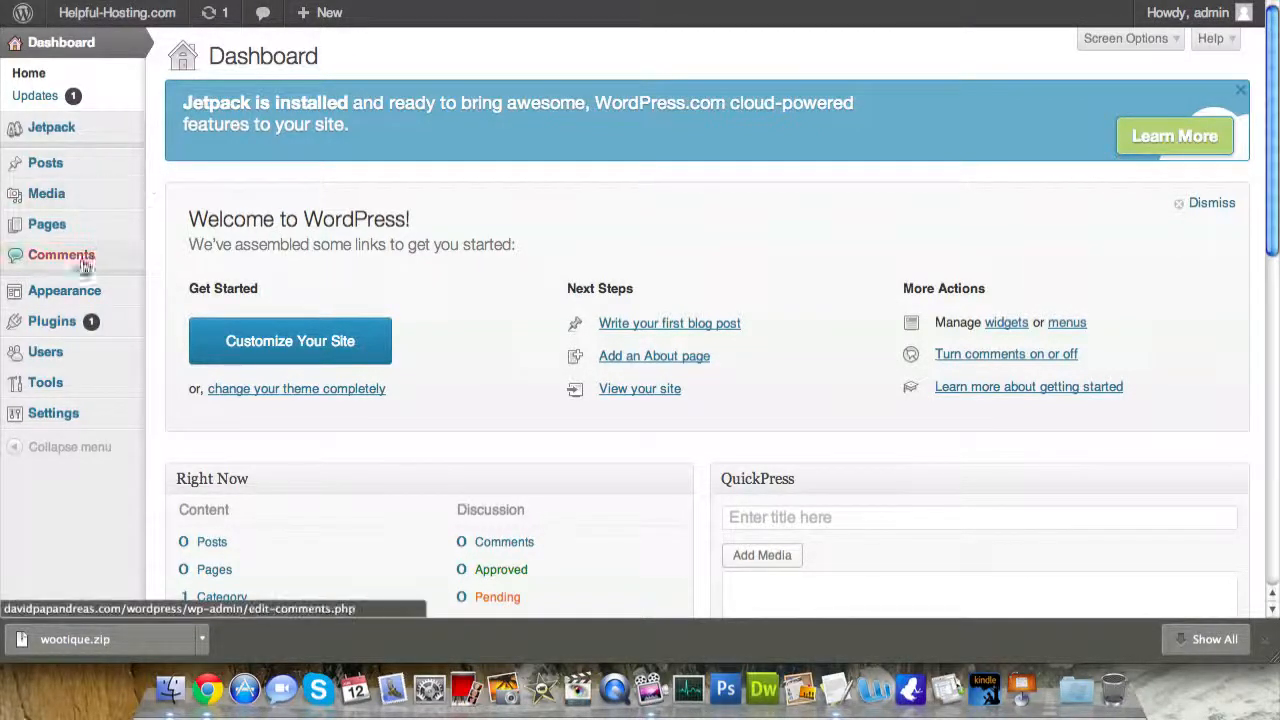
{"action": "mouse_move", "coordinate": [103, 295]}
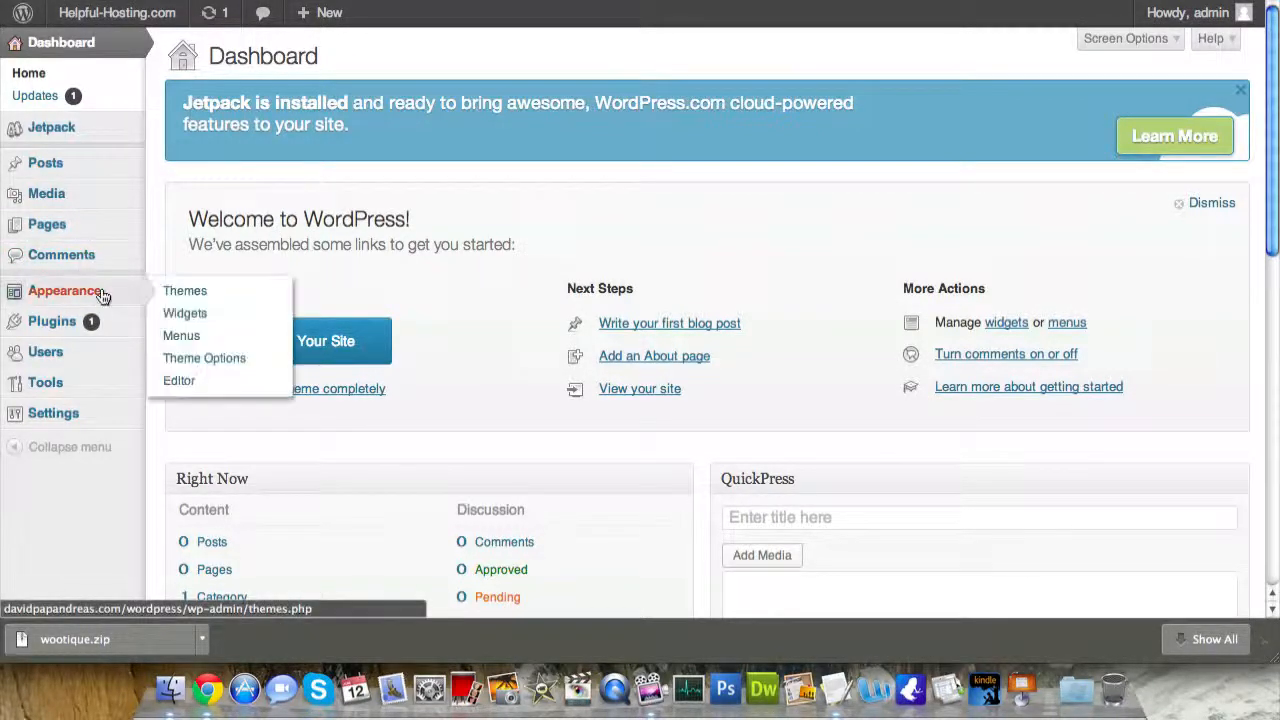
{"action": "left_click", "coordinate": [170, 290]}
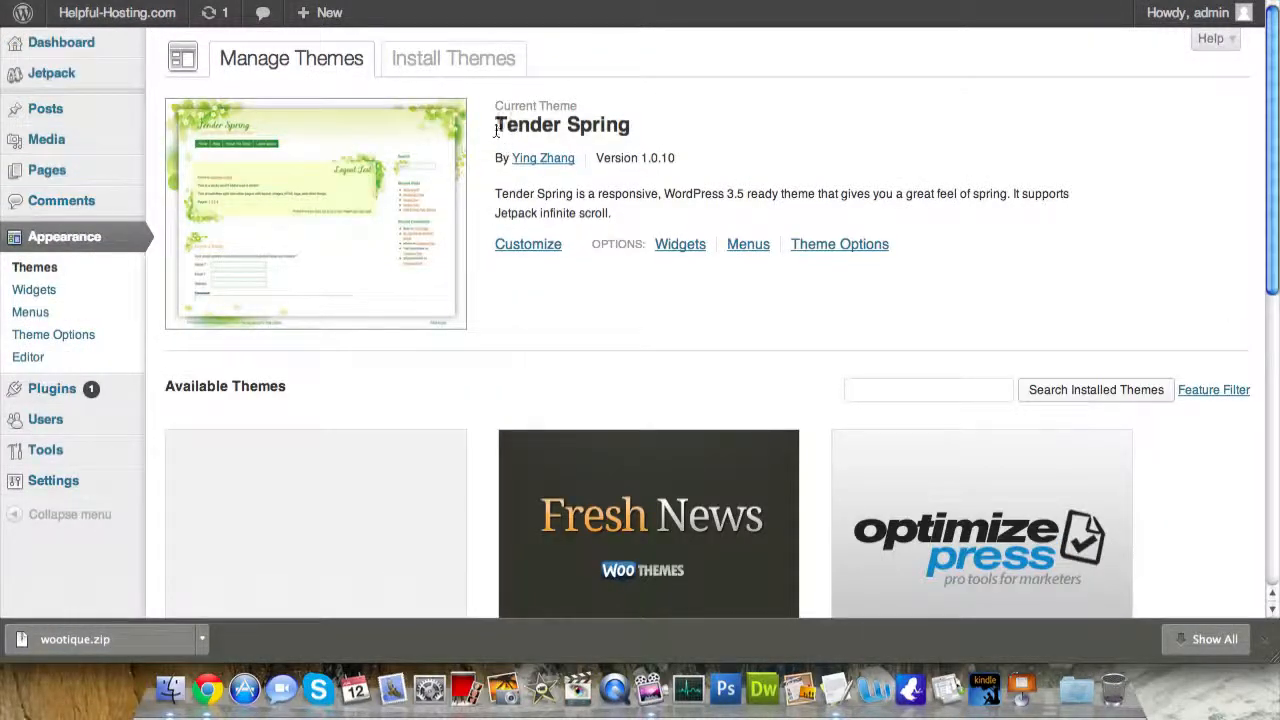
{"action": "left_click", "coordinate": [455, 60]}
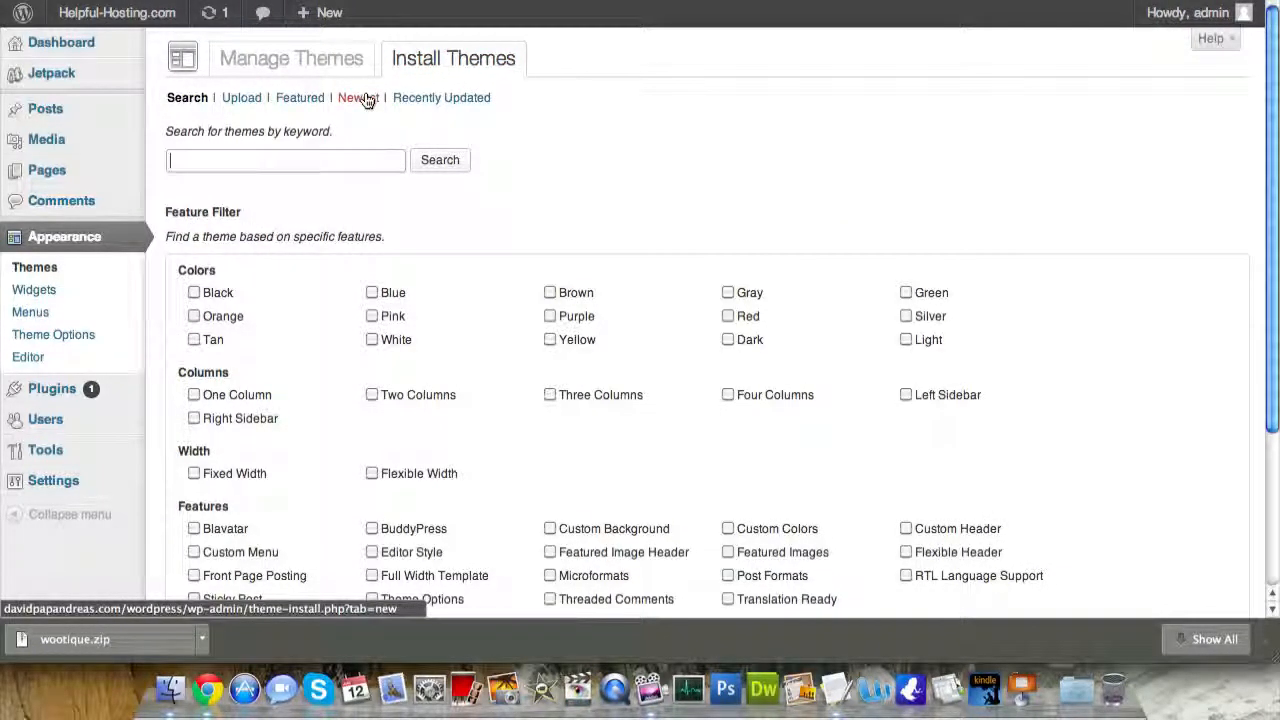
{"action": "left_click", "coordinate": [250, 101]}
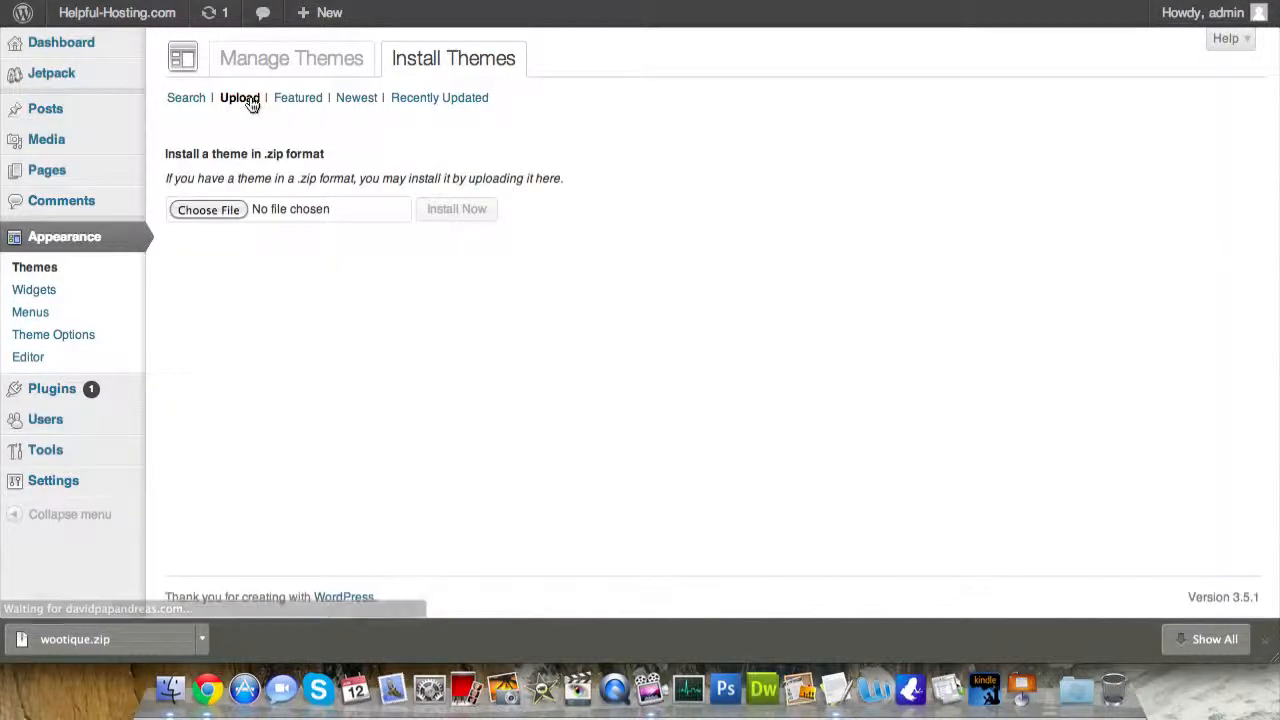
- Choose wootique.zip from Downloads and install it as a new theme
{"action": "left_click", "coordinate": [210, 211]}
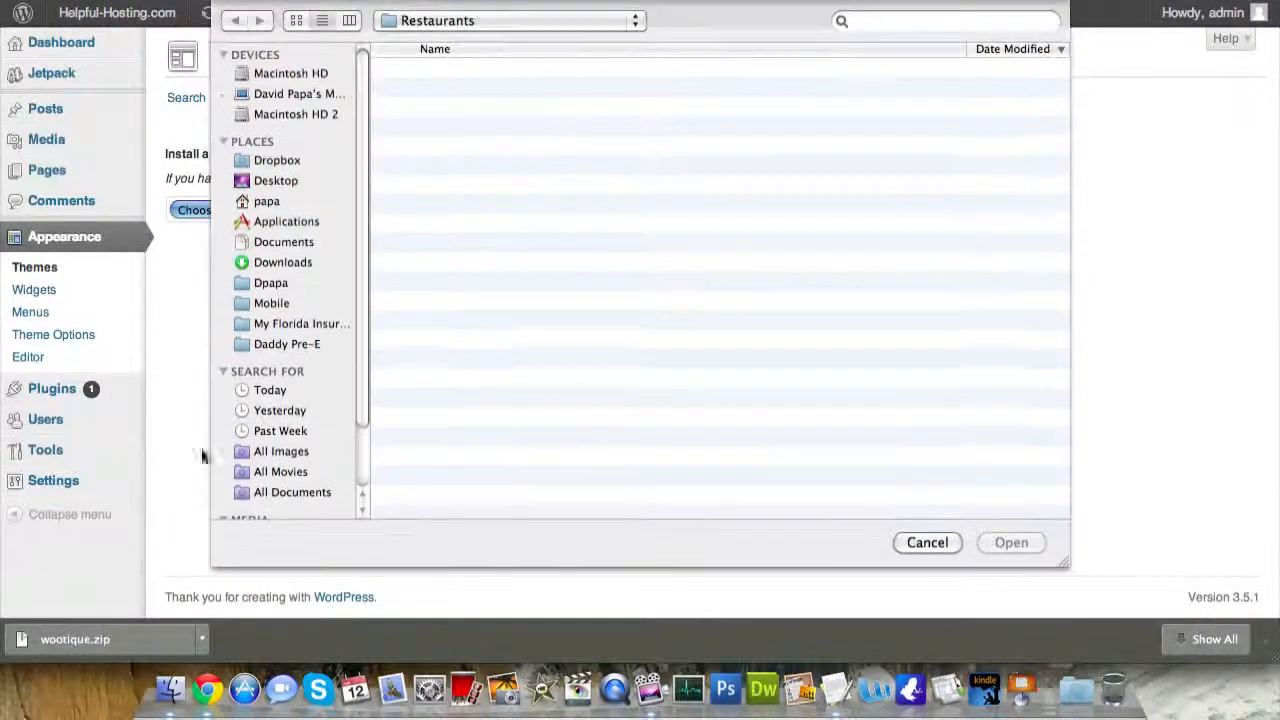
{"action": "left_click", "coordinate": [916, 542]}
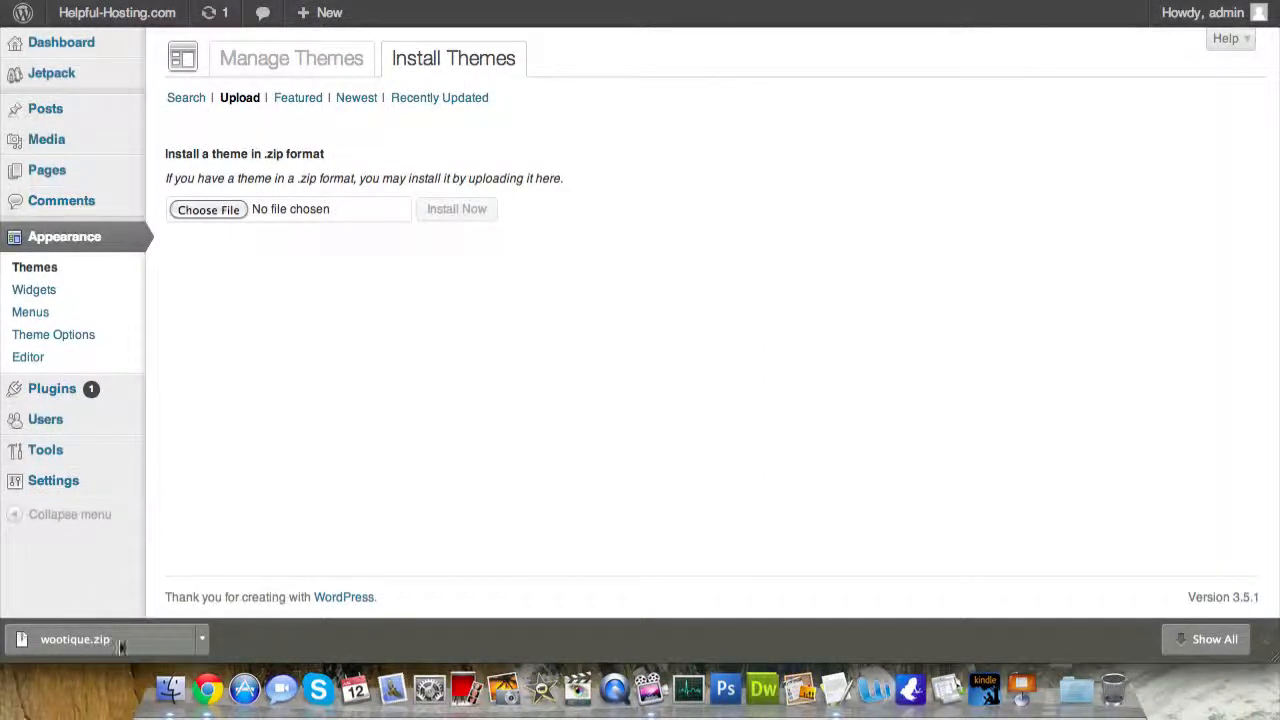
{"action": "left_click", "coordinate": [216, 211]}
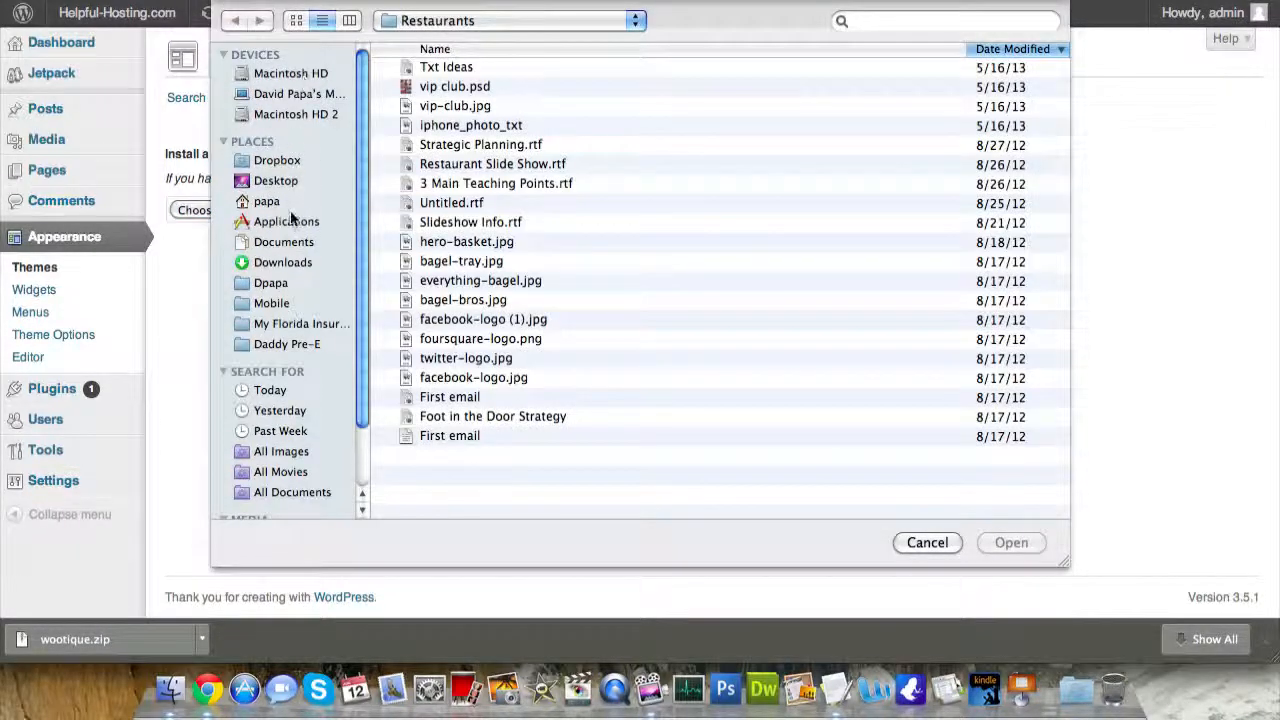
{"action": "left_click", "coordinate": [280, 264]}
{"action": "left_click", "coordinate": [490, 72]}
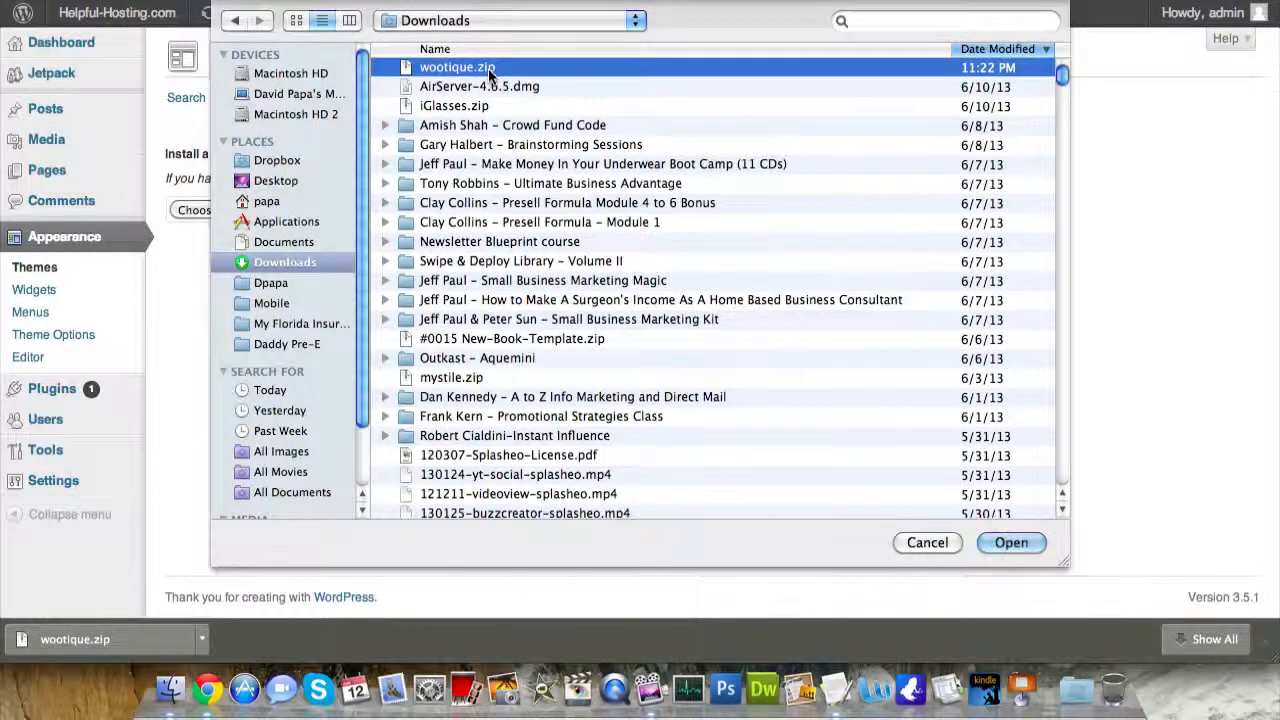
{"action": "double_click", "coordinate": [490, 72]}
{"action": "left_click", "coordinate": [458, 211]}
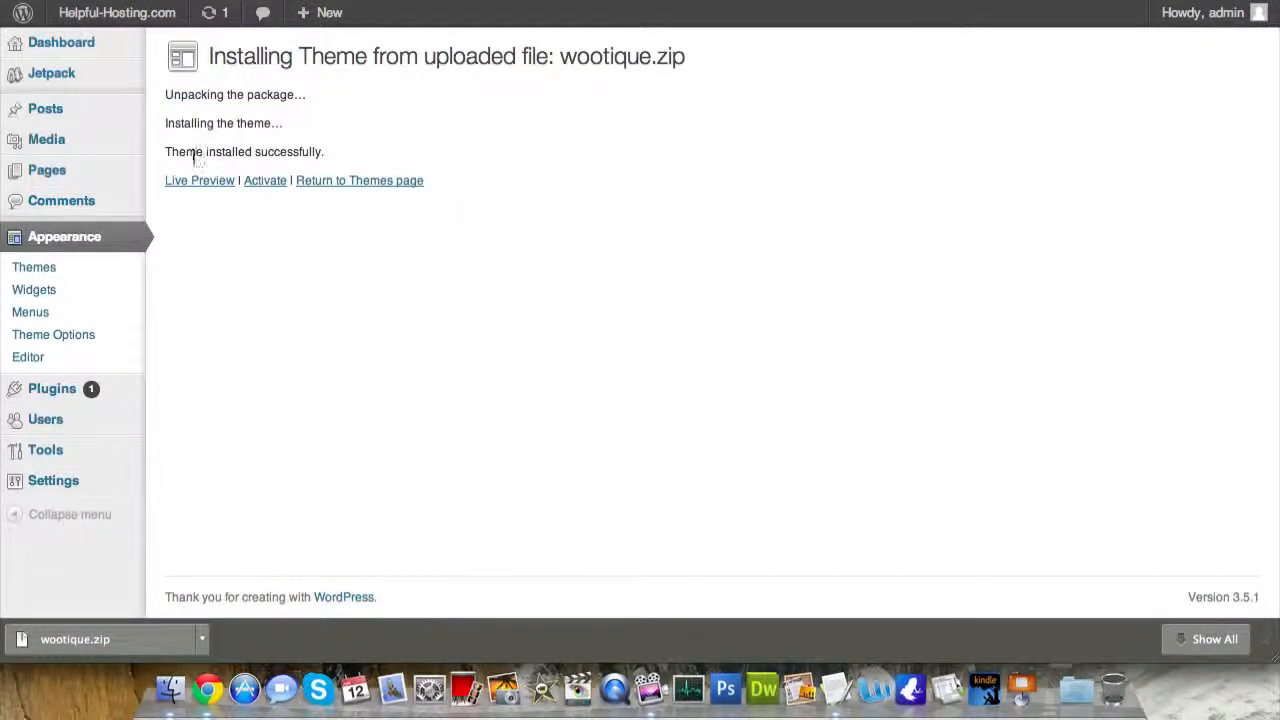
- Activate the newly installed Wootique theme and visit the live site to see its design
{"action": "left_click", "coordinate": [266, 182]}
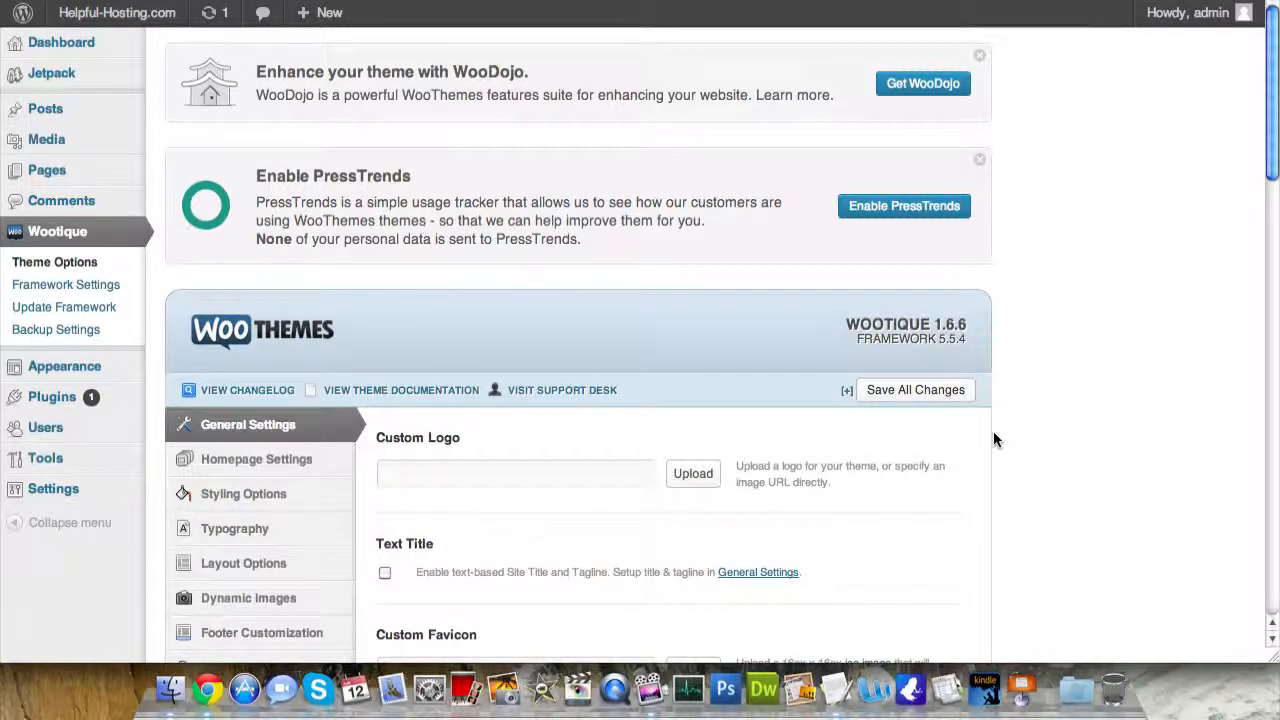
{"action": "scroll", "coordinate": [1024, 443], "scroll_direction": "down", "scroll_amount": 5}
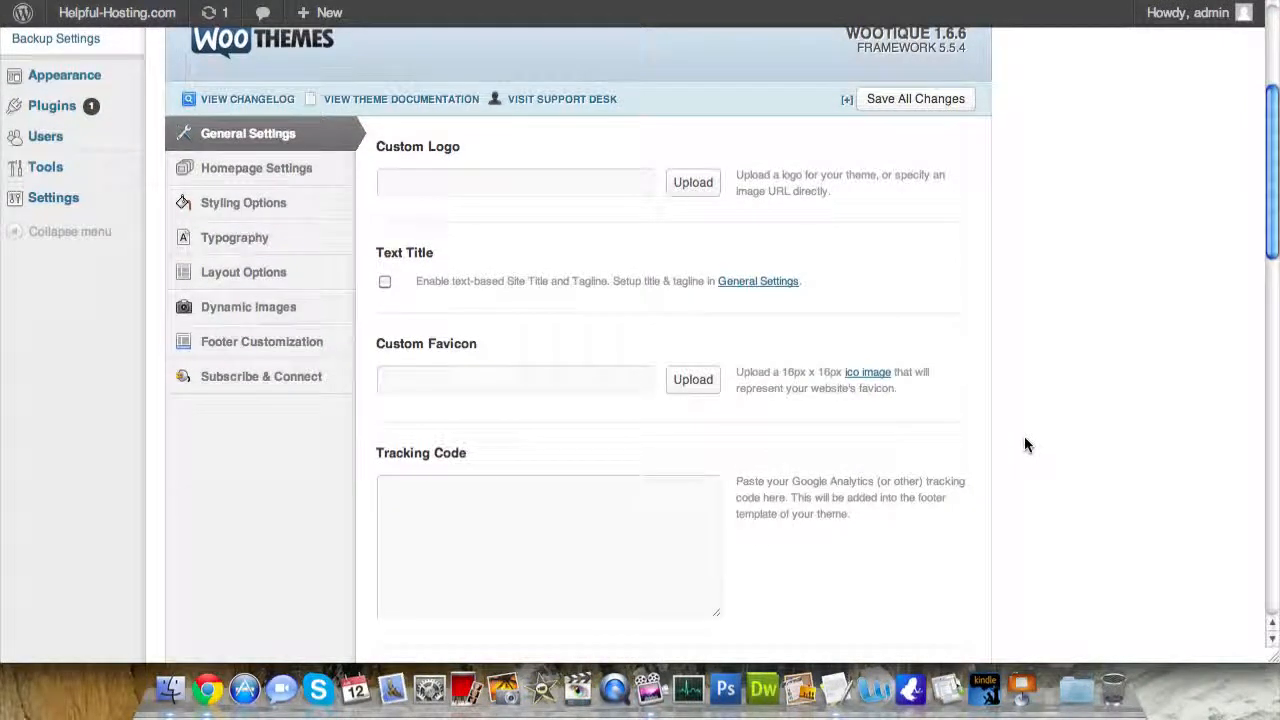
{"action": "scroll", "coordinate": [1024, 443], "scroll_direction": "up", "scroll_amount": 4}
{"action": "mouse_move", "coordinate": [160, 13]}
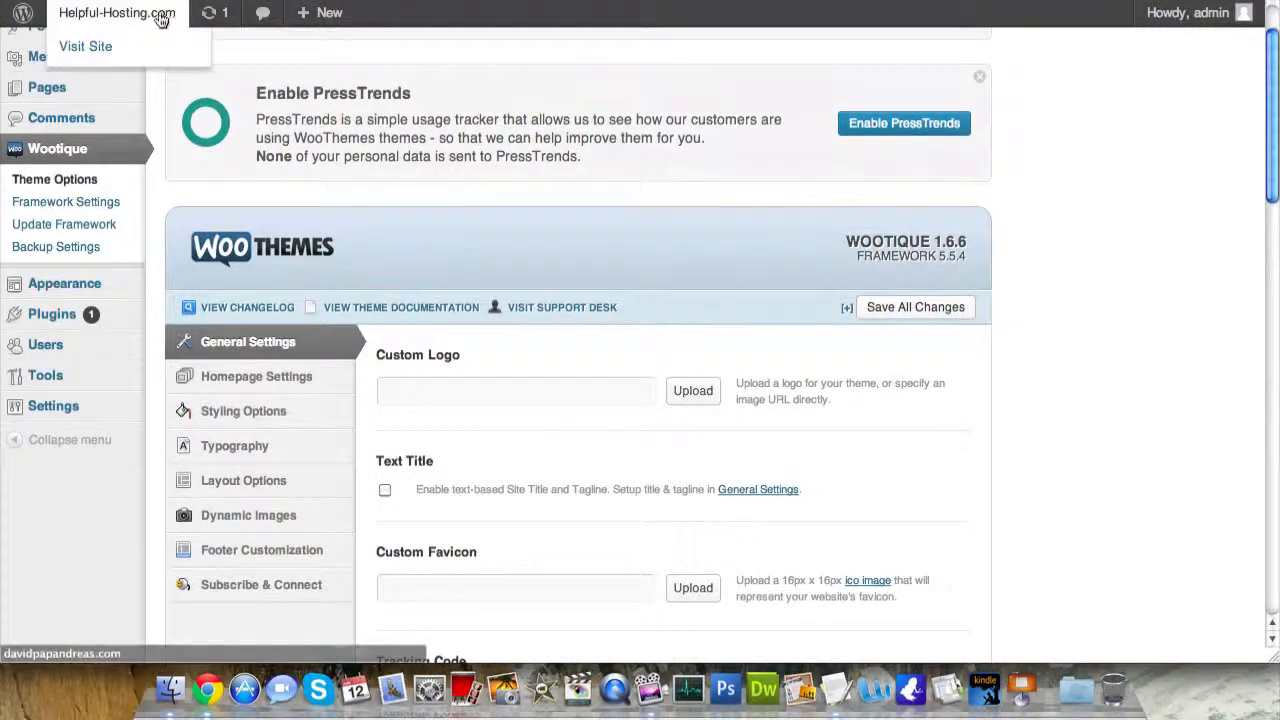
{"action": "left_click", "coordinate": [99, 56]}
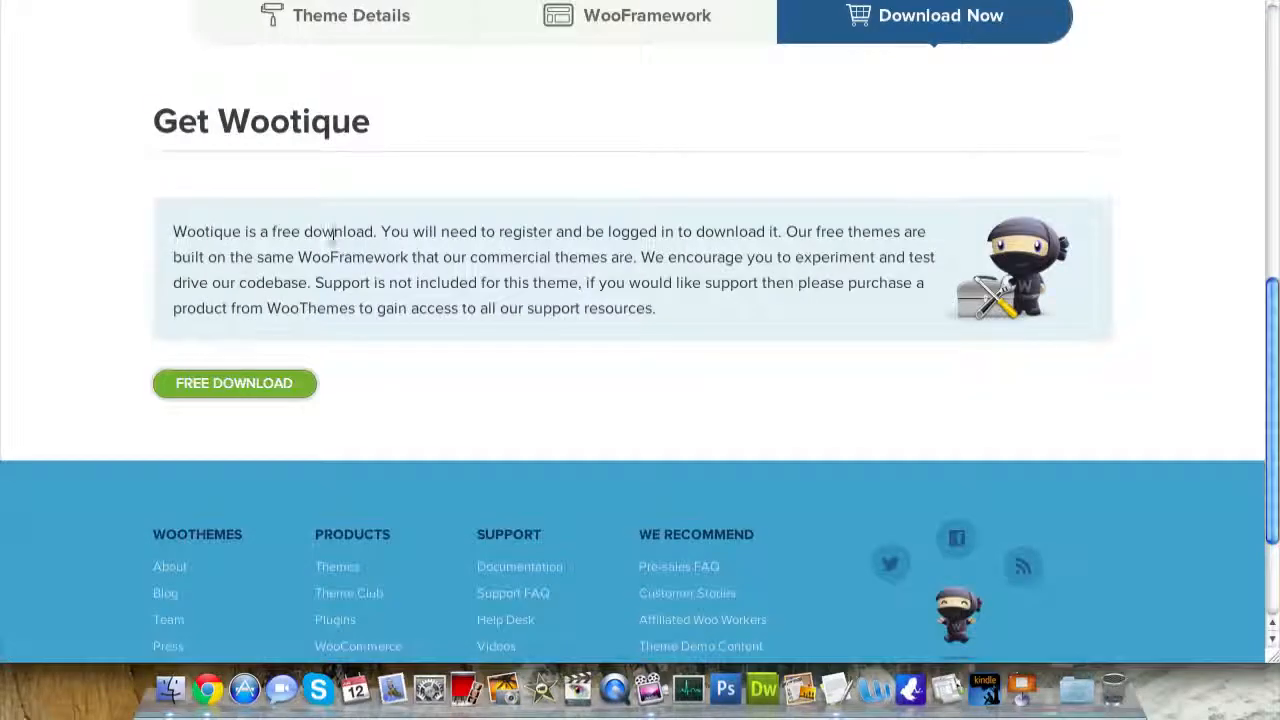
- Review the Wootique theme details and preview its demo site
{"action": "scroll", "coordinate": [331, 237], "scroll_direction": "up", "scroll_amount": 10}
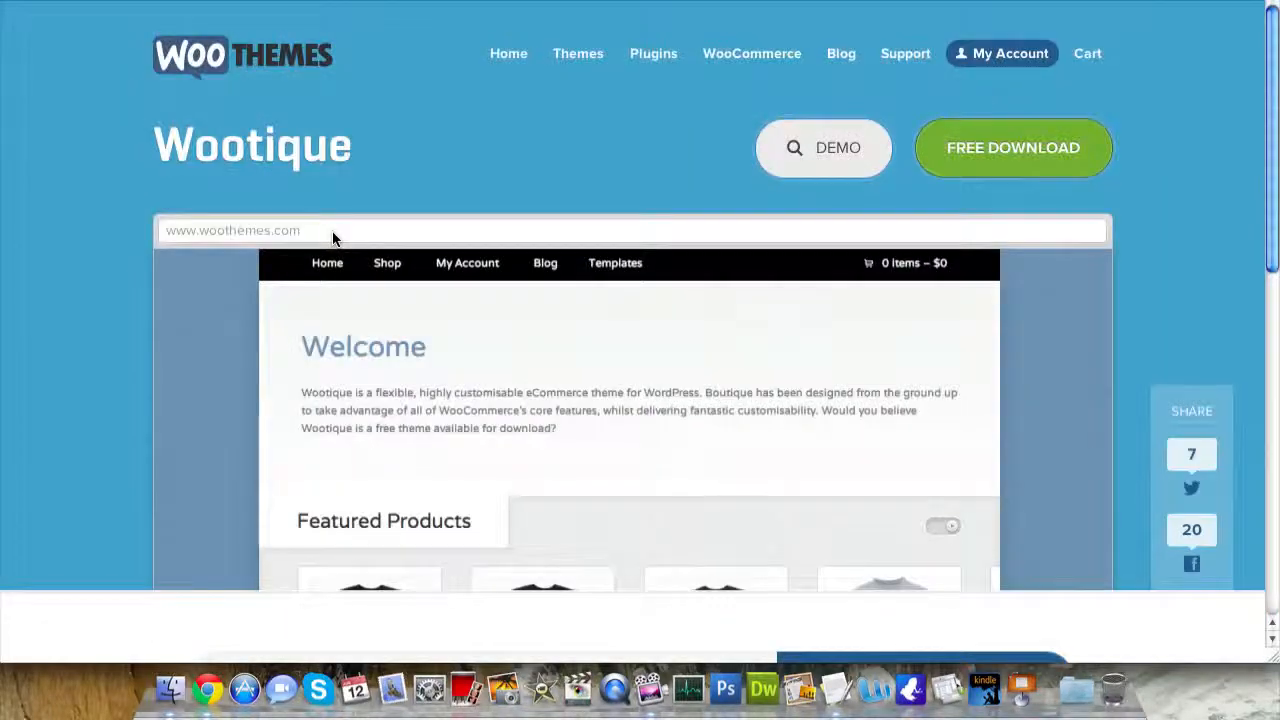
{"action": "scroll", "coordinate": [332, 231], "scroll_direction": "down", "scroll_amount": 3}
{"action": "scroll", "coordinate": [512, 451], "scroll_direction": "down", "scroll_amount": 1}
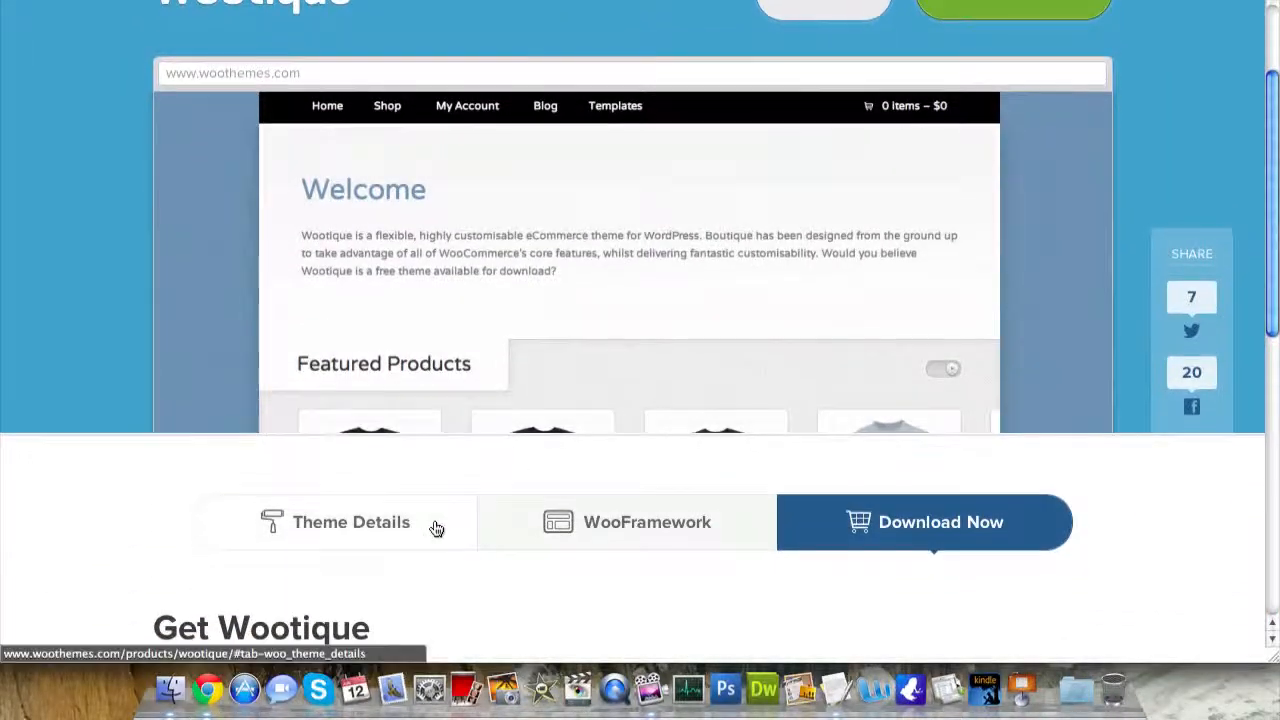
{"action": "left_click", "coordinate": [440, 524]}
{"action": "scroll", "coordinate": [591, 377], "scroll_direction": "up", "scroll_amount": 3}
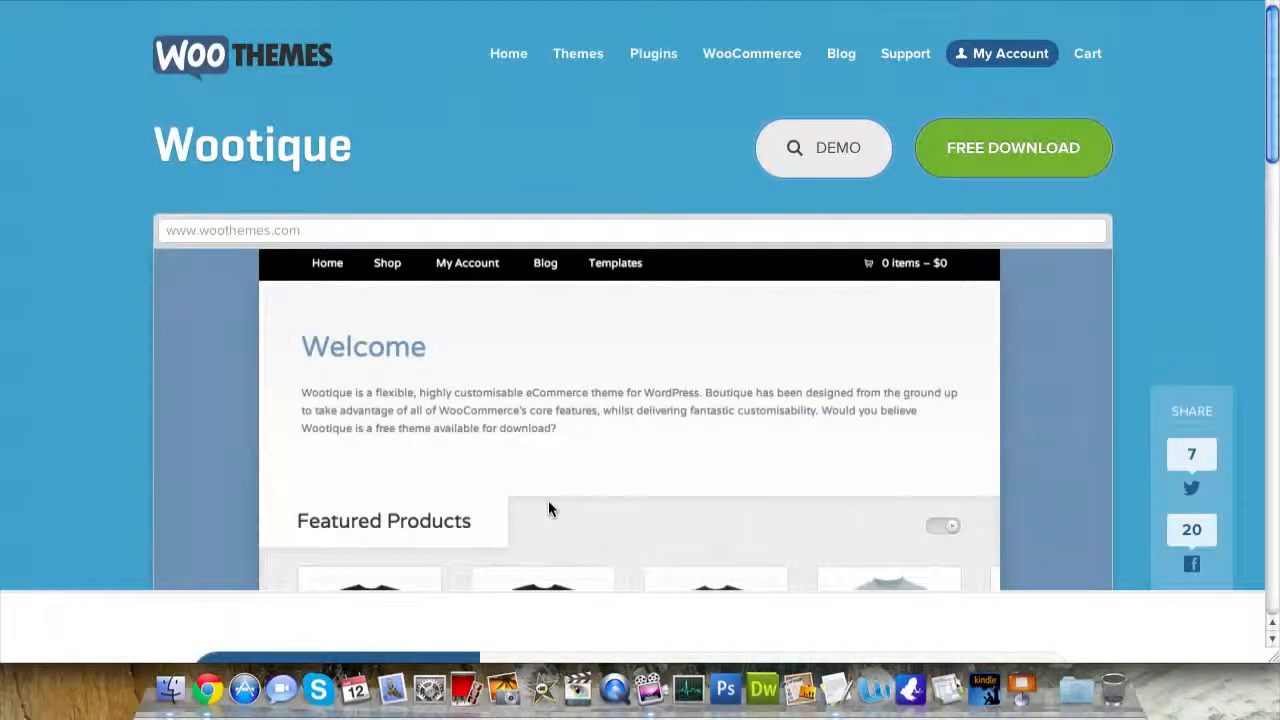
{"action": "left_click", "coordinate": [311, 274]}
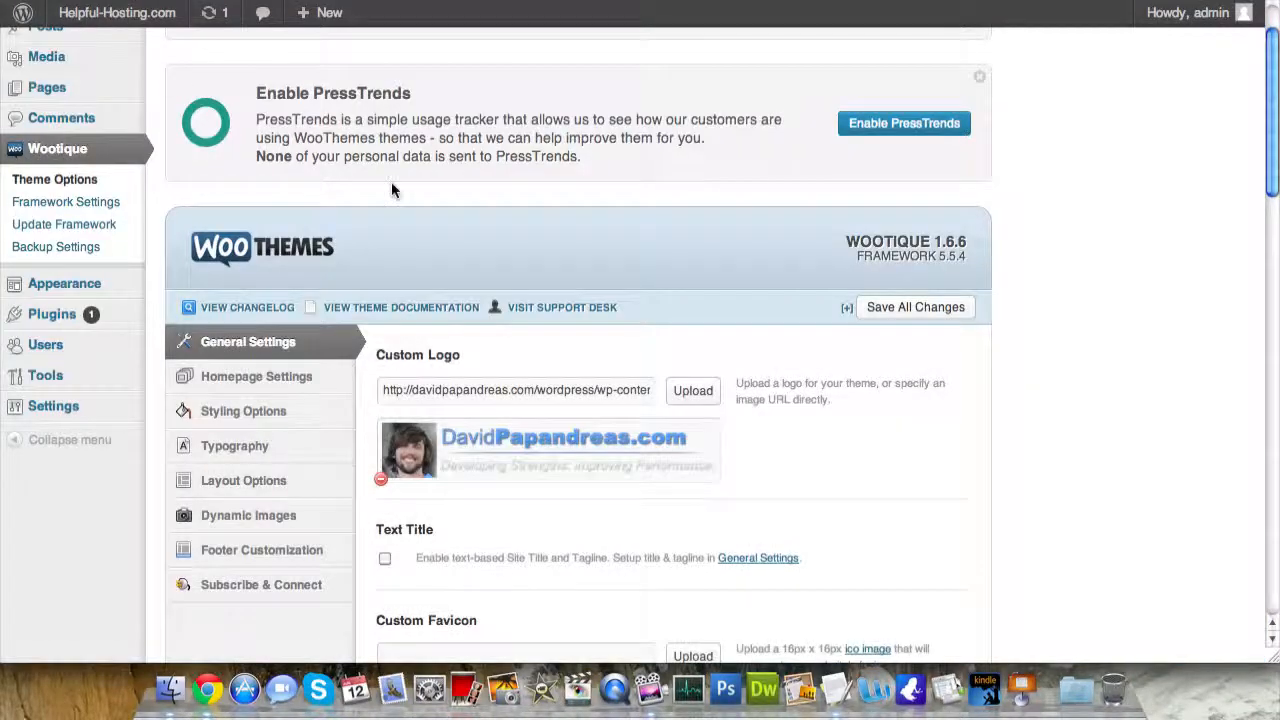
- Remove the custom logo in Wootique Theme Options, then go to Appearance > Themes
{"action": "left_click", "coordinate": [382, 484]}
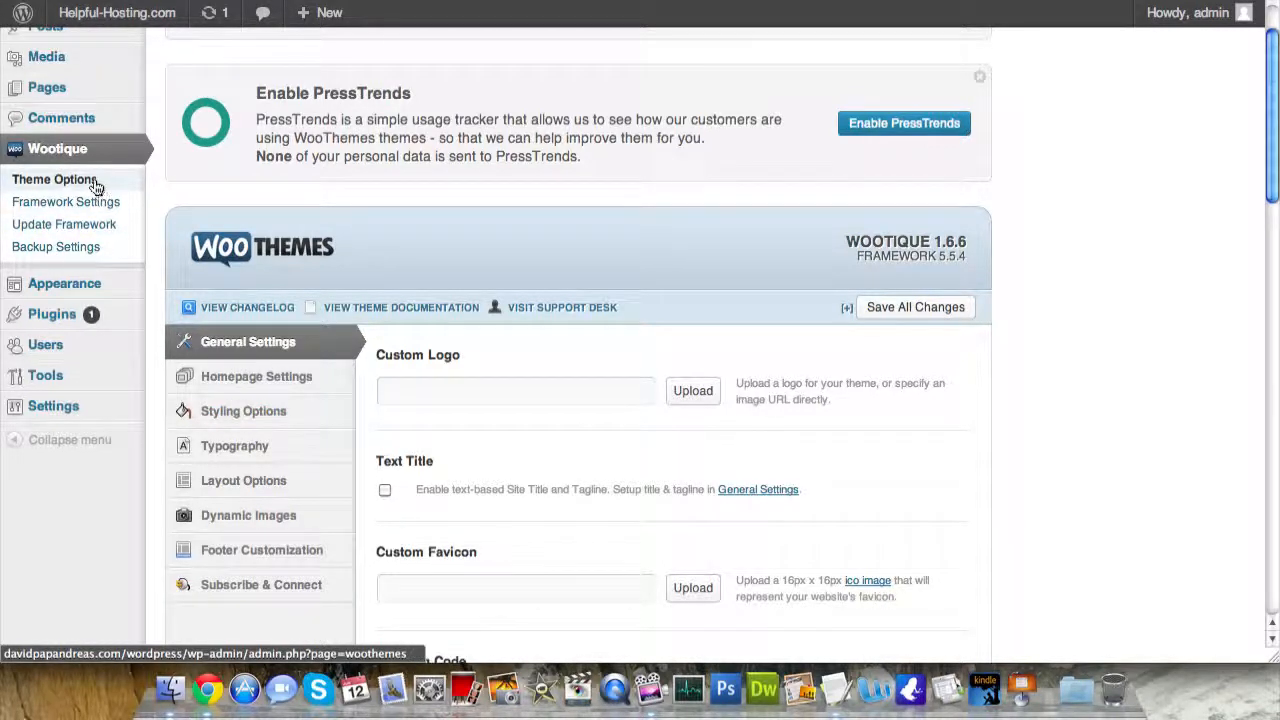
{"action": "mouse_move", "coordinate": [60, 284]}
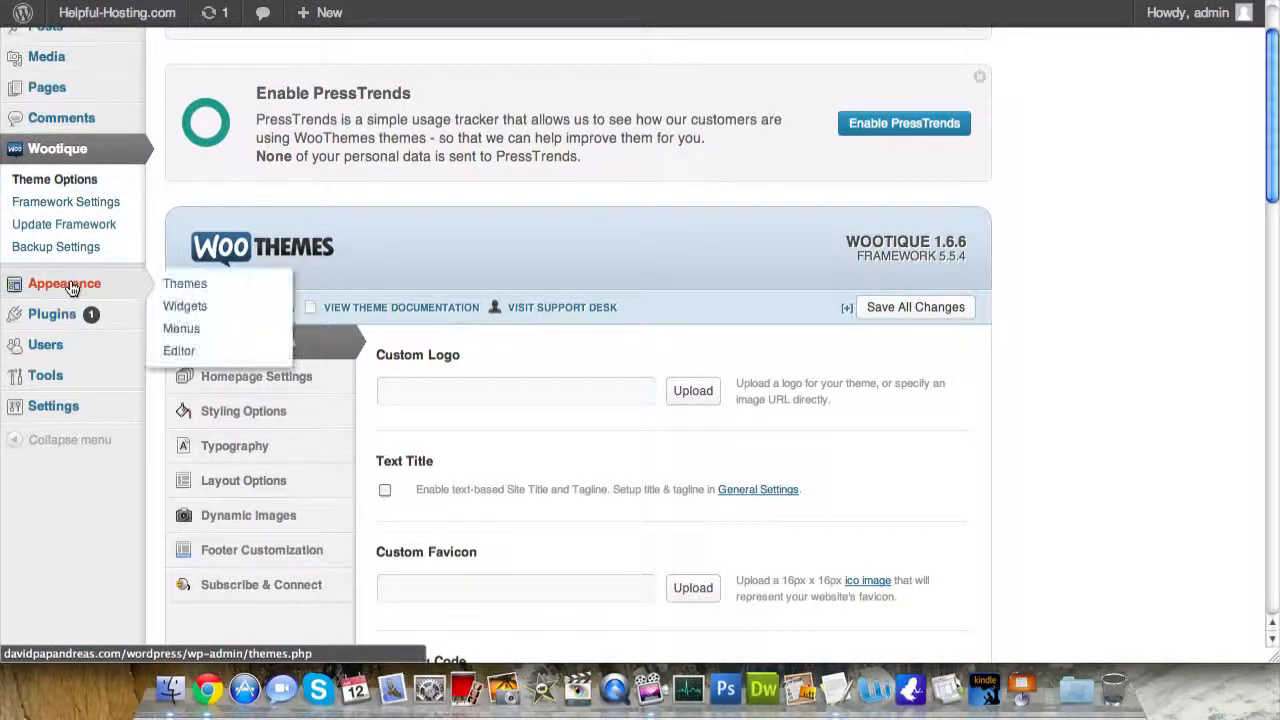
{"action": "left_click", "coordinate": [208, 293]}
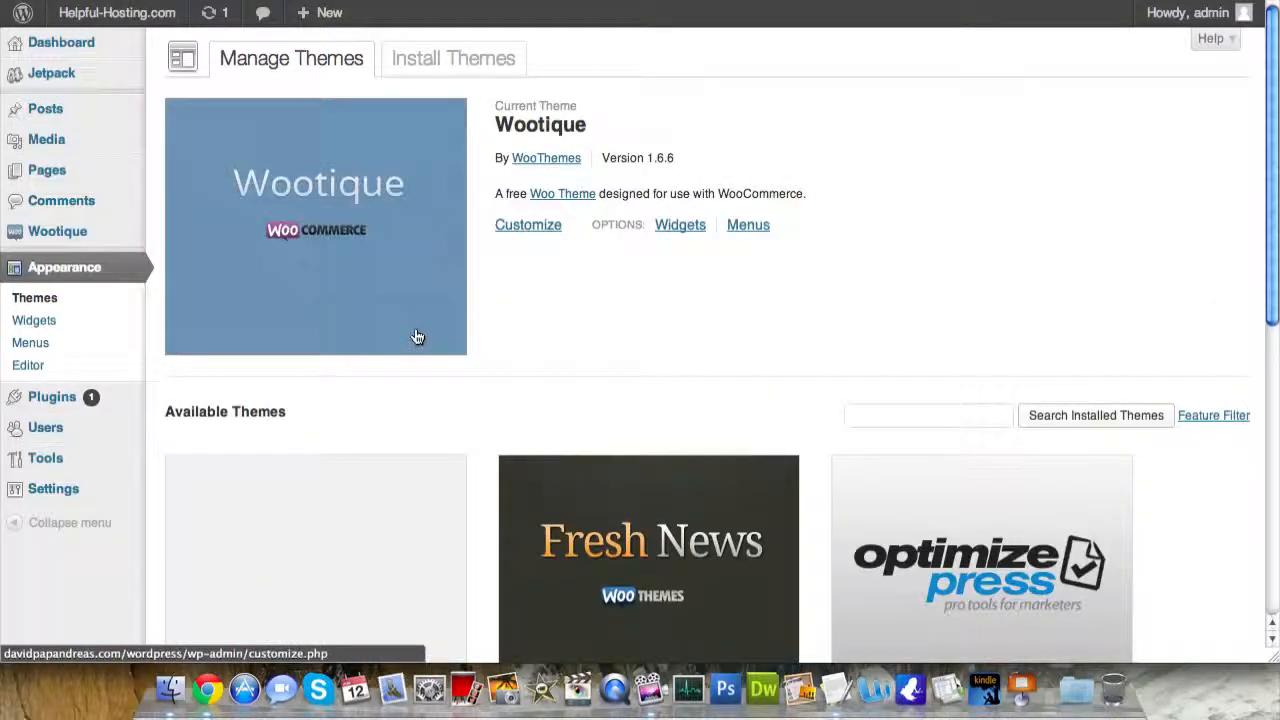
- Activate the Tender Spring theme and open Settings > Permalinks
{"action": "scroll", "coordinate": [617, 328], "scroll_direction": "down", "scroll_amount": 5}
{"action": "scroll", "coordinate": [617, 328], "scroll_direction": "down", "scroll_amount": 3}
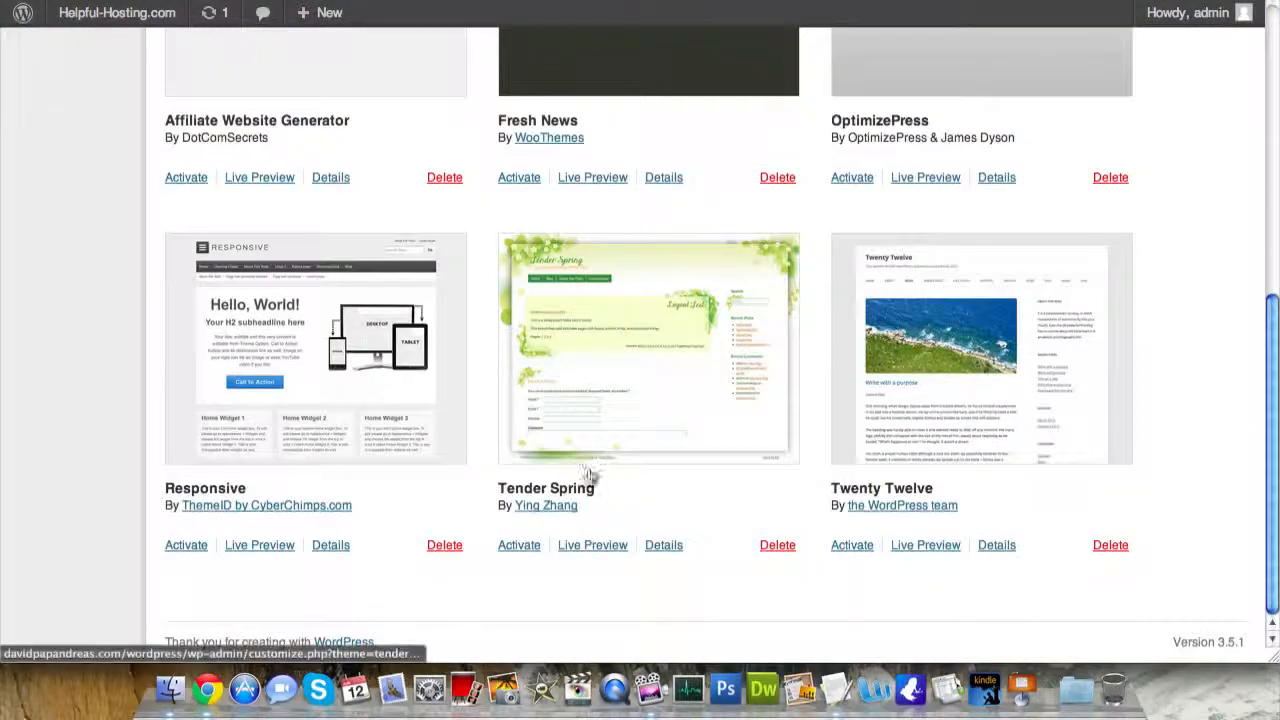
{"action": "left_click", "coordinate": [521, 548]}
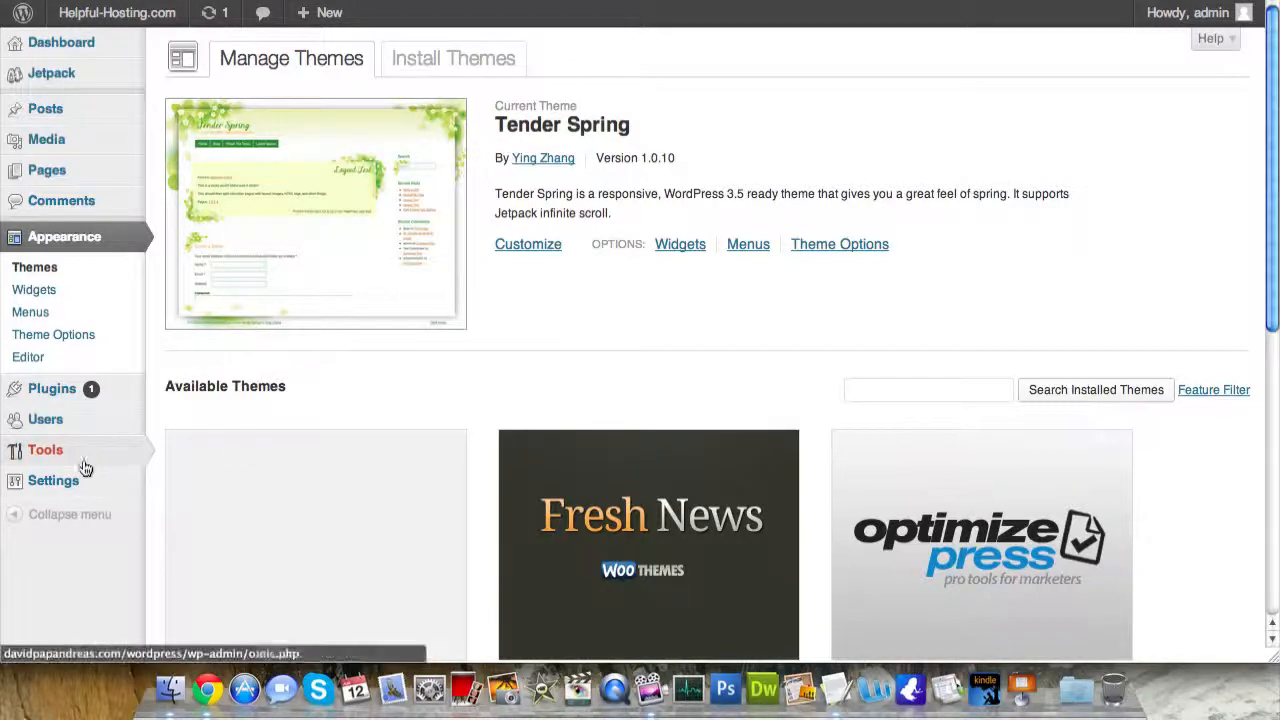
{"action": "mouse_move", "coordinate": [77, 480]}
{"action": "left_click", "coordinate": [190, 592]}
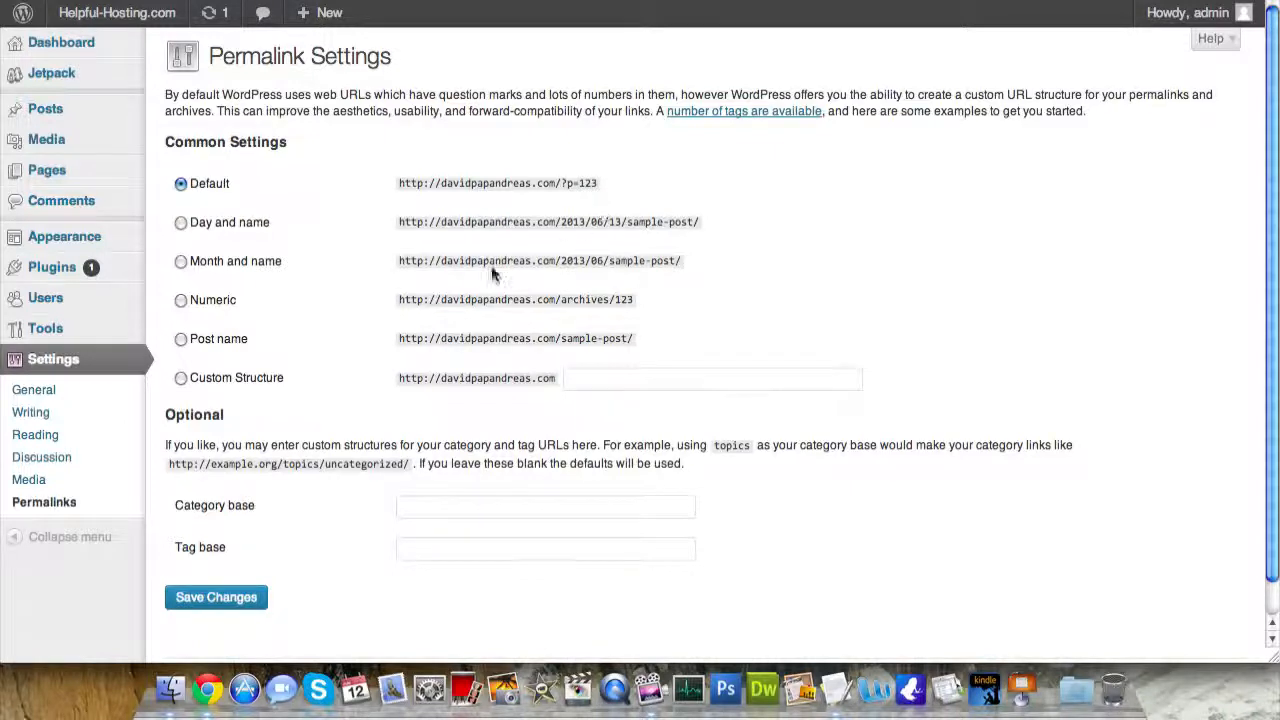
- Save Post name (/sample-post/) as the permalink structure, then open Settings > General
{"action": "left_click", "coordinate": [181, 339]}
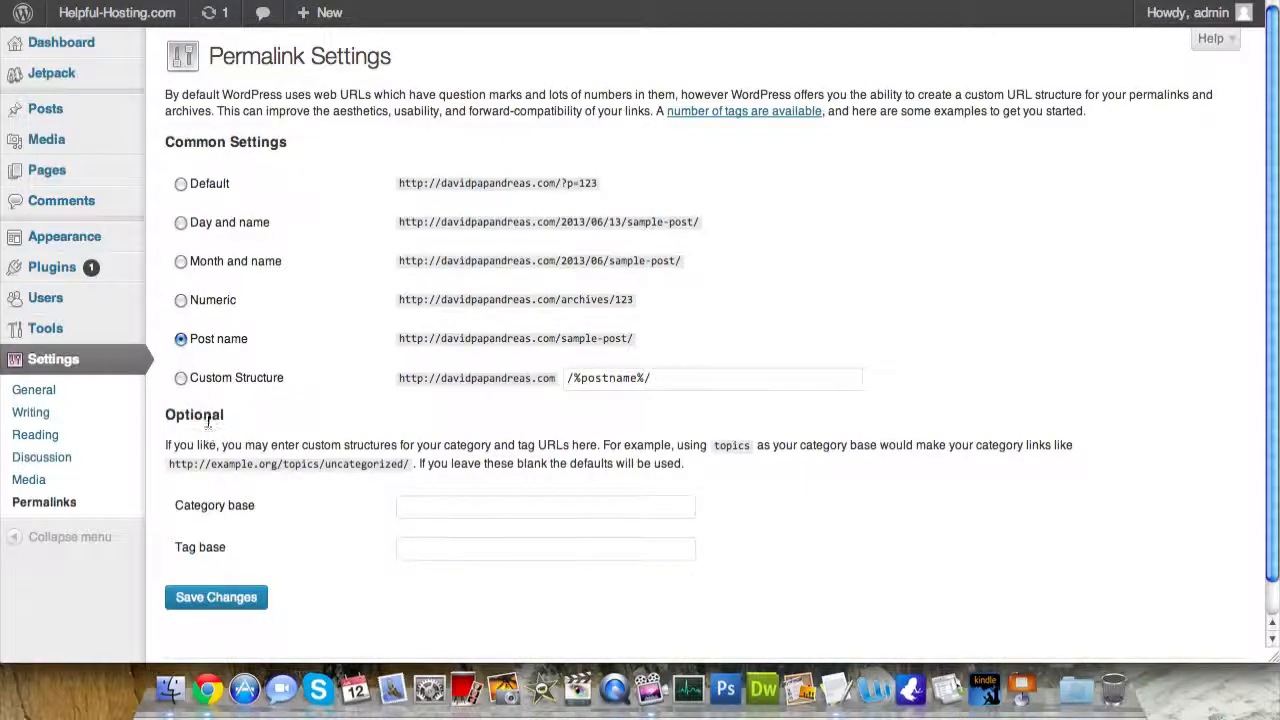
{"action": "left_click", "coordinate": [199, 610]}
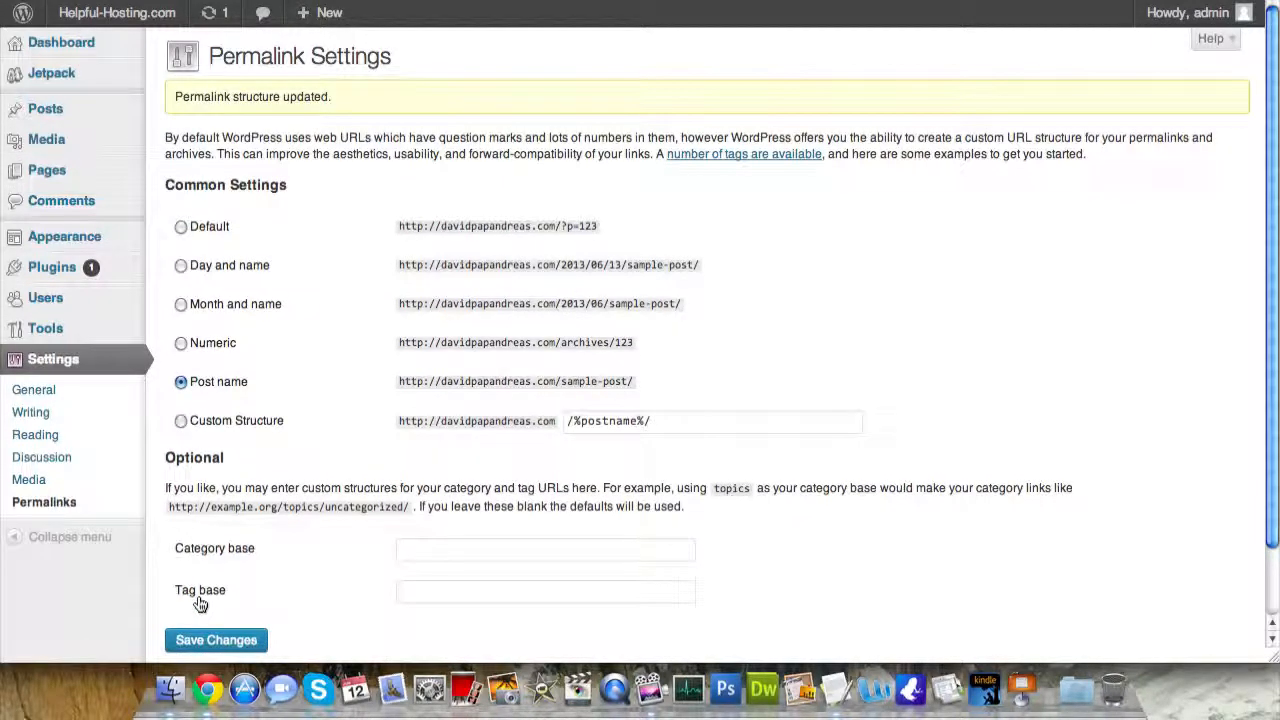
{"action": "left_click", "coordinate": [47, 390]}
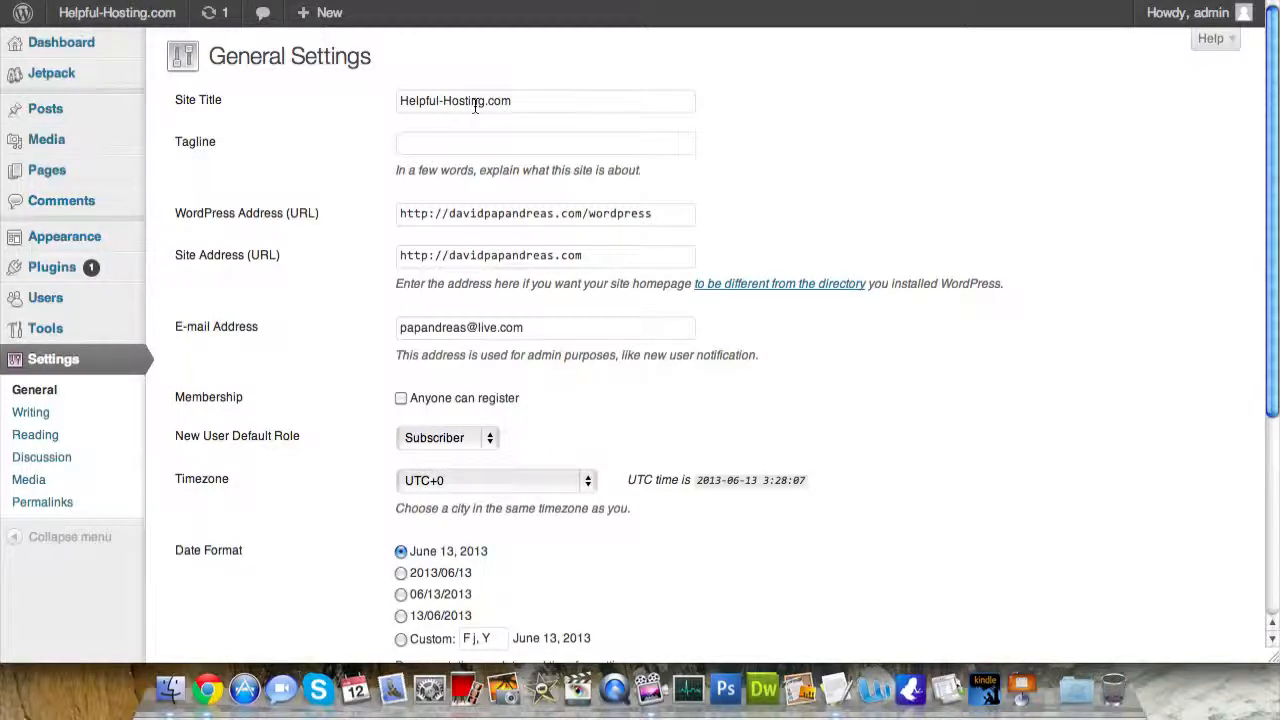
- Change the site title to Helpful-Hosting and the tagline to 'We're The Helpful Ones', and save
{"action": "left_click_drag", "start_coordinate": [485, 102], "coordinate": [520, 103]}
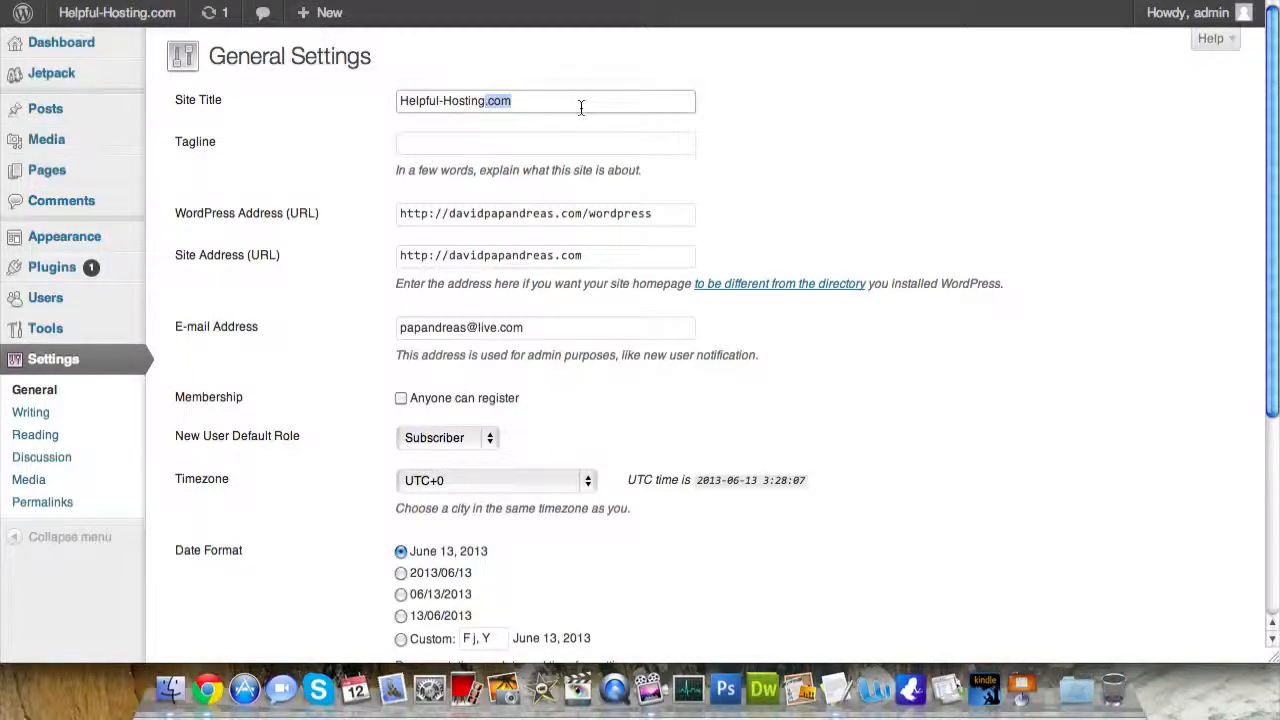
{"action": "key", "text": "BackSpace"}
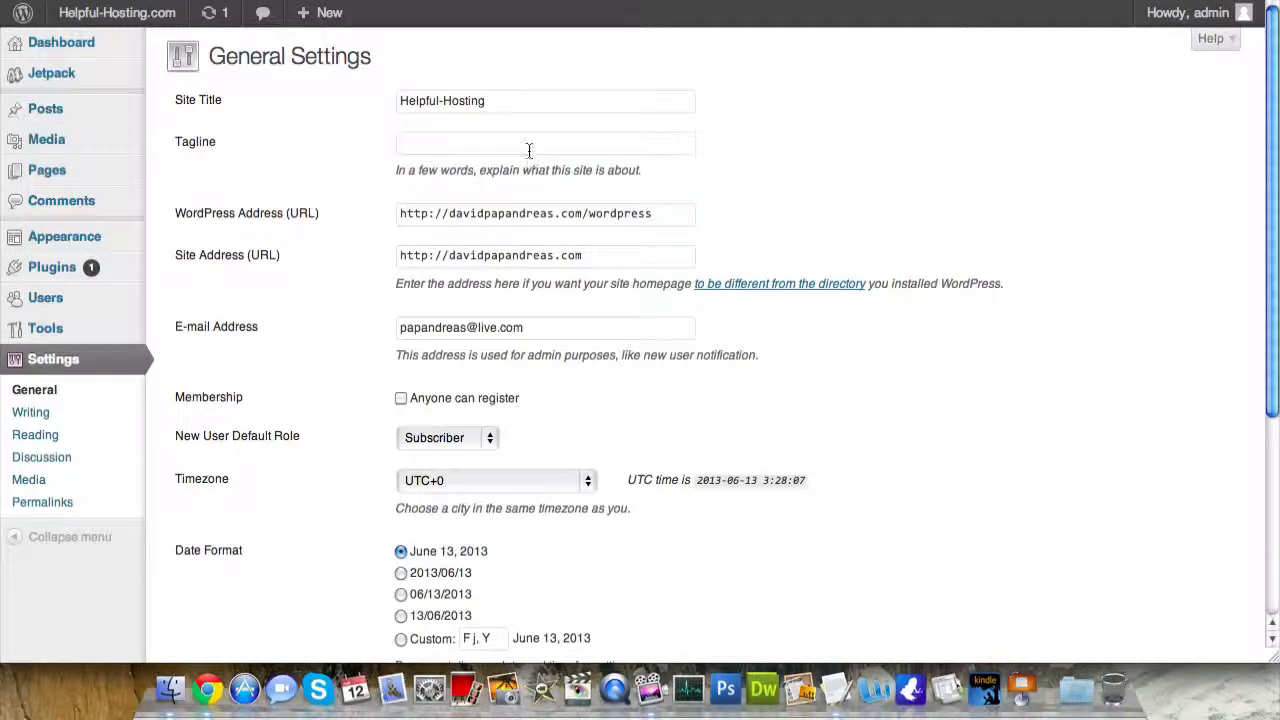
{"action": "left_click", "coordinate": [529, 147]}
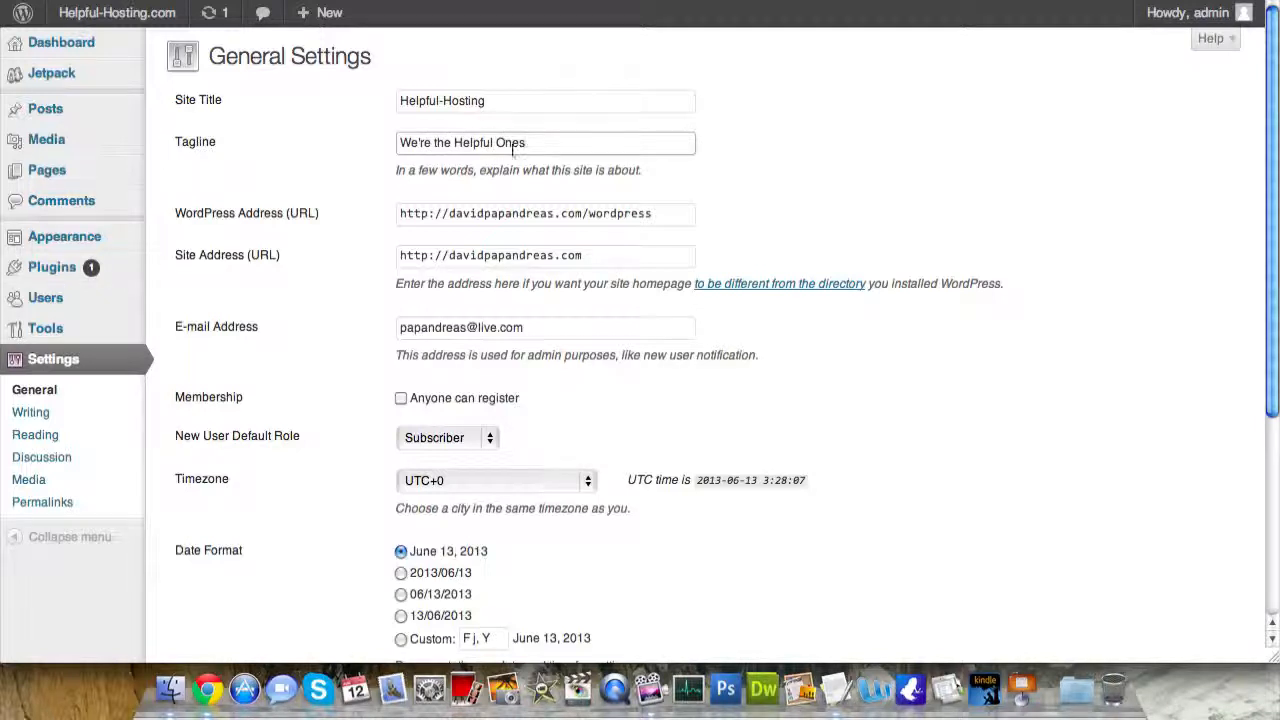
{"action": "left_click", "coordinate": [438, 146]}
{"action": "key", "text": "BackSpace"}
{"action": "type", "text": "T"}
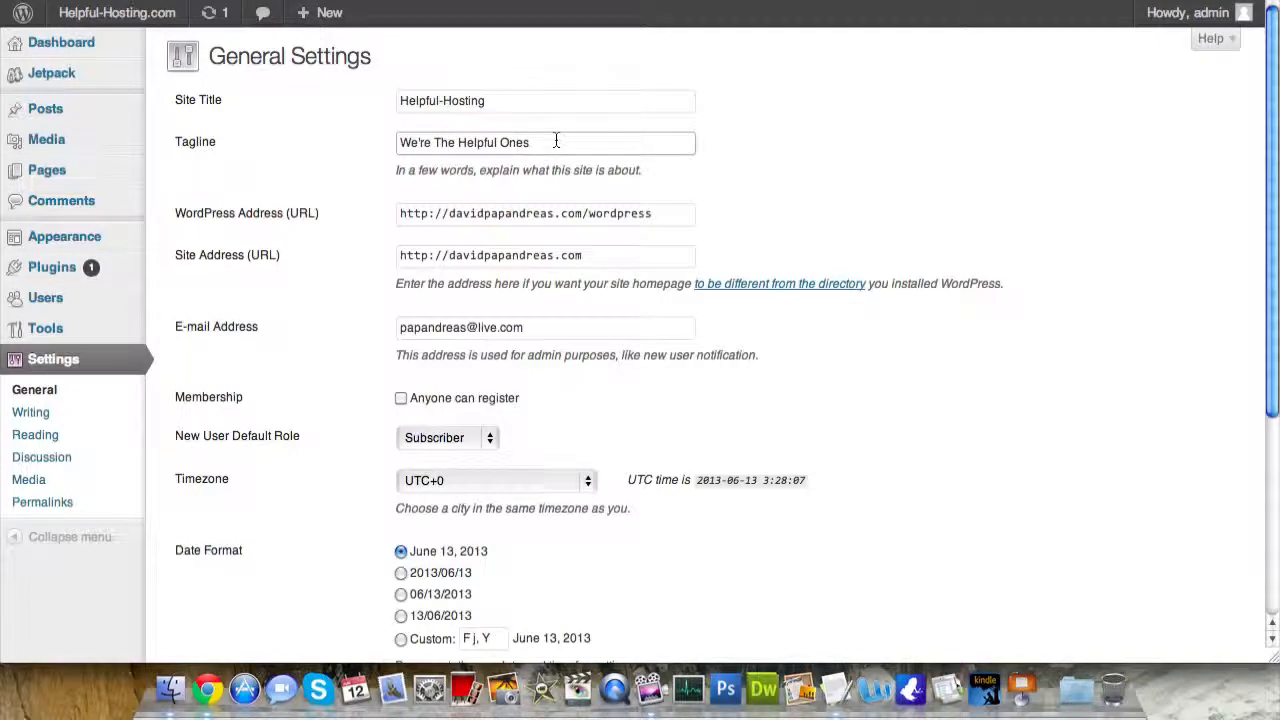
{"action": "scroll", "coordinate": [266, 195], "scroll_direction": "down", "scroll_amount": 5}
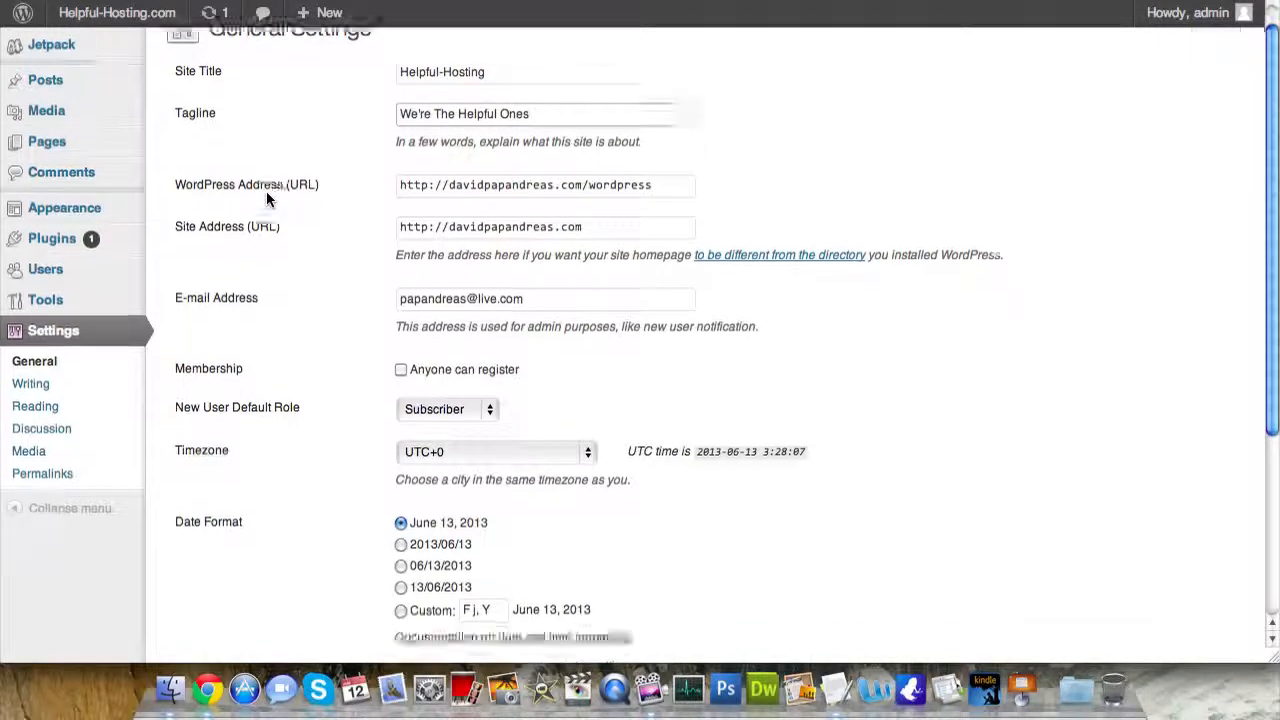
{"action": "left_click", "coordinate": [206, 565]}
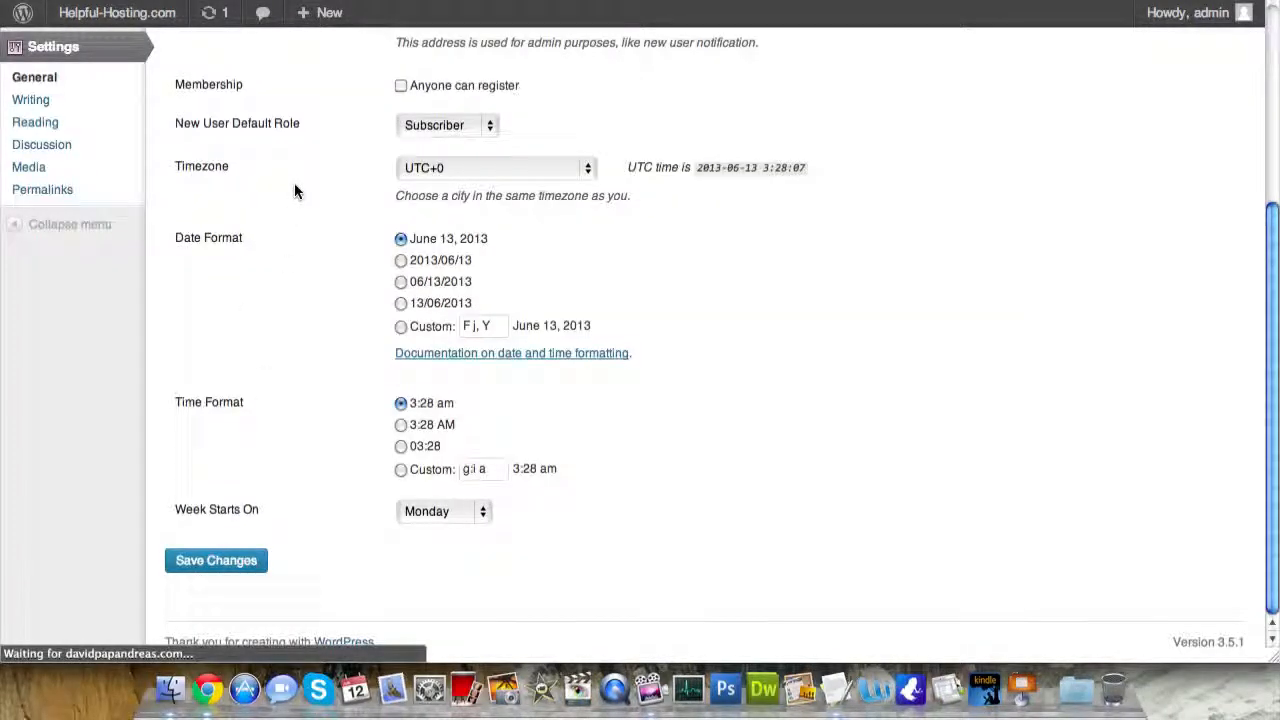
- Check the new tagline on the front page, then return to General Settings
{"action": "left_click", "coordinate": [110, 14]}
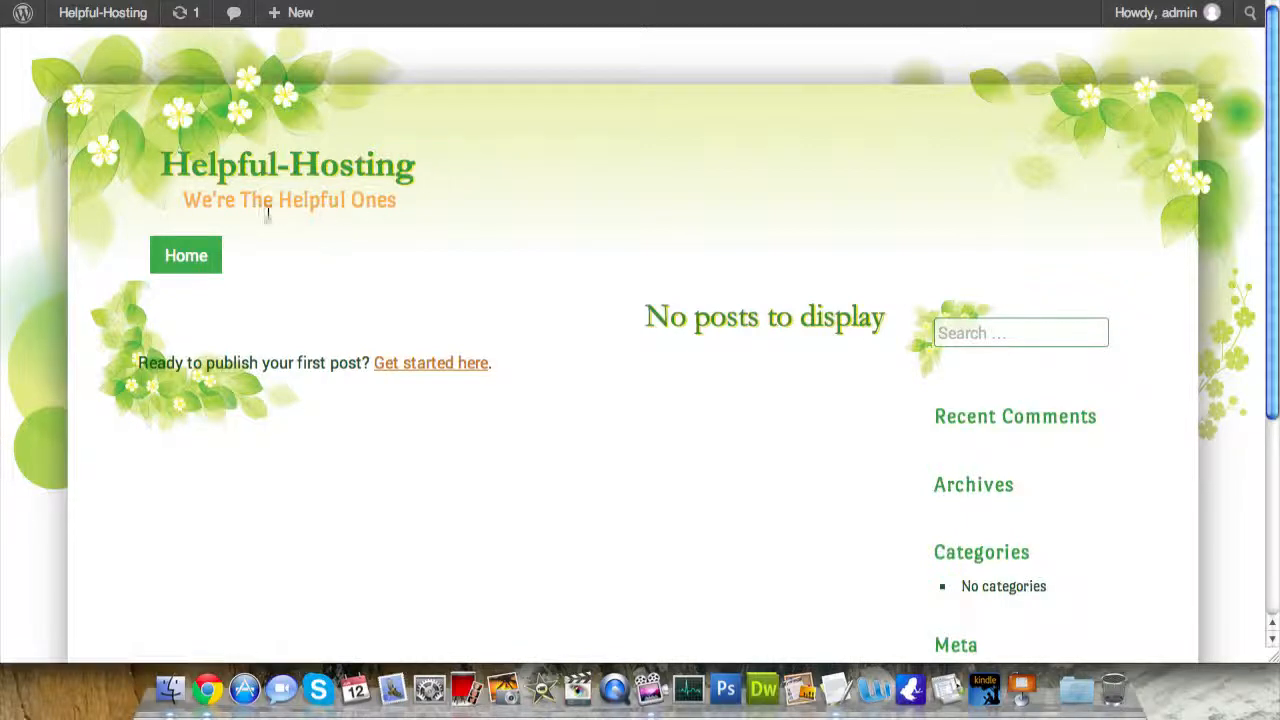
{"action": "left_click_drag", "start_coordinate": [186, 198], "coordinate": [400, 209]}
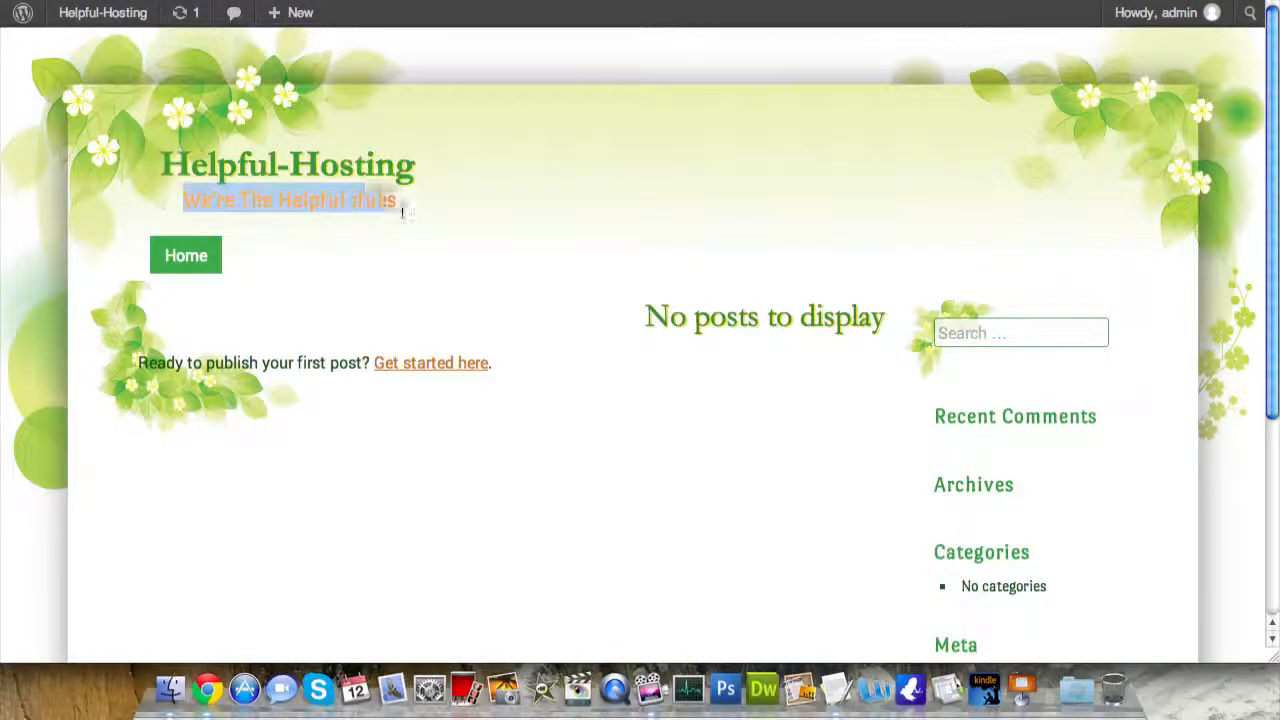
{"action": "left_click", "coordinate": [280, 226]}
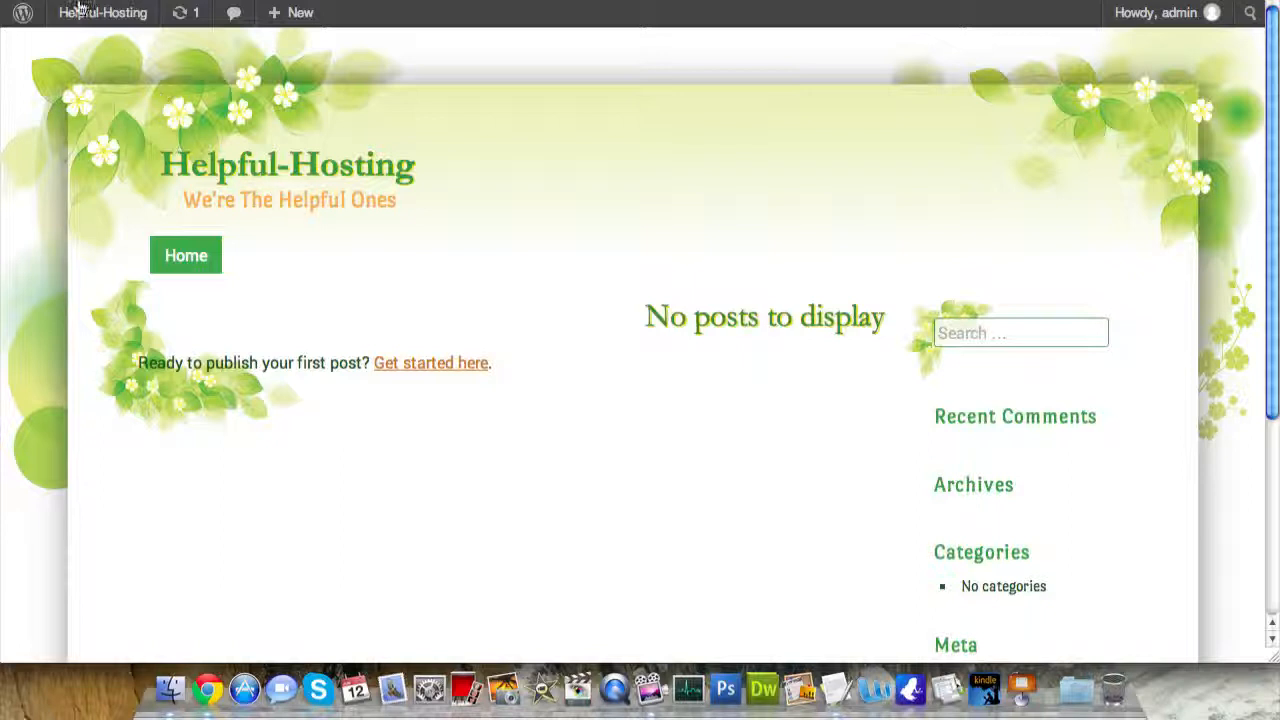
{"action": "left_click", "coordinate": [130, 1]}
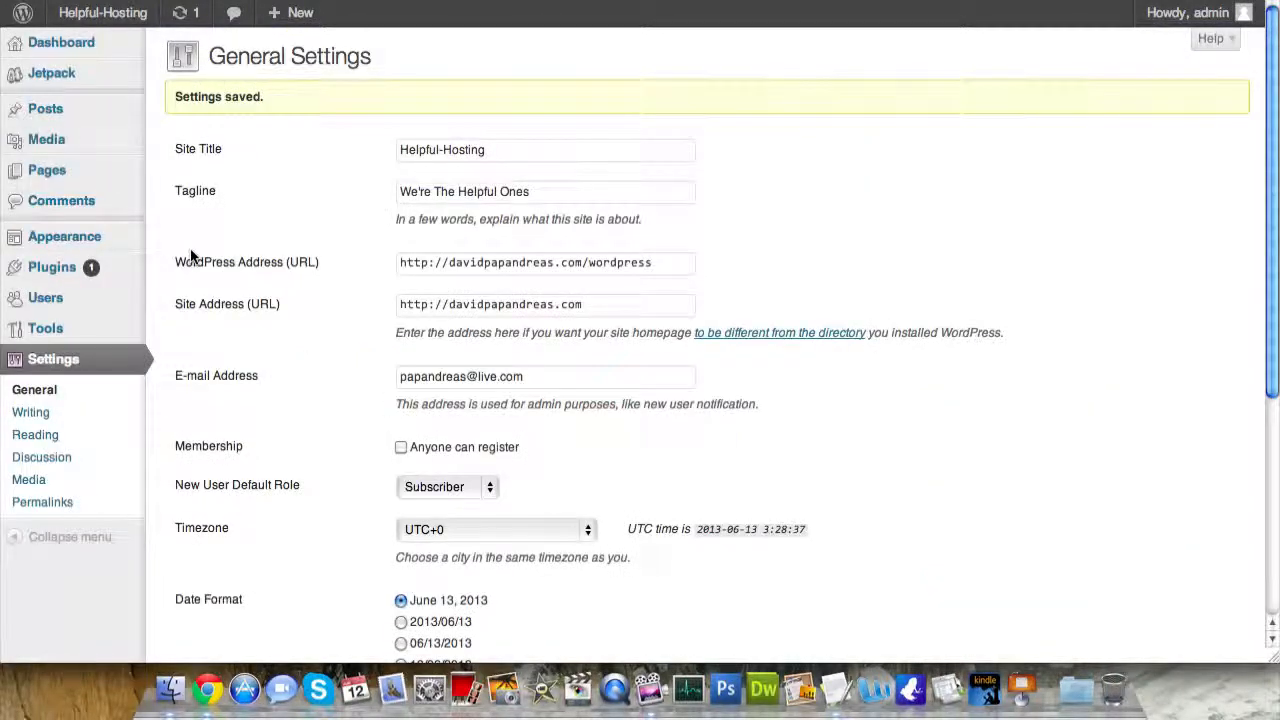
{"action": "mouse_move", "coordinate": [25, 112]}
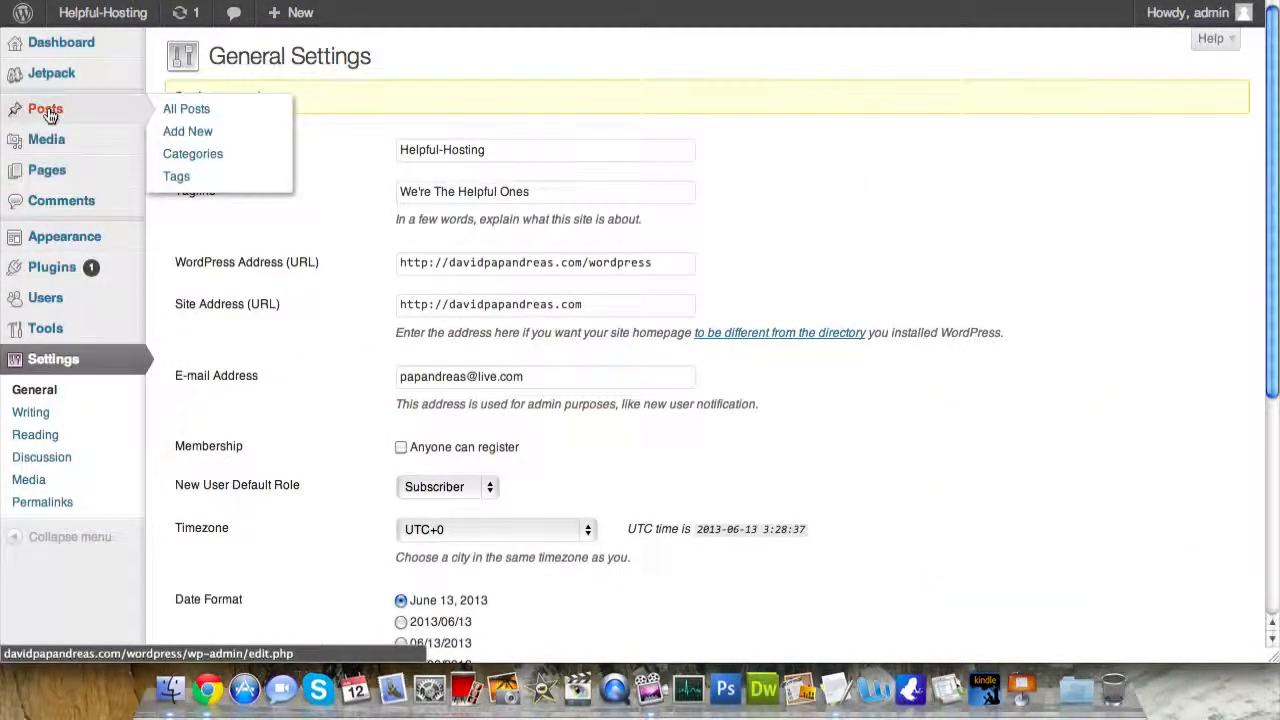
- Start a new post titled 'Setting Up Your First Garden'
{"action": "left_click", "coordinate": [190, 131]}
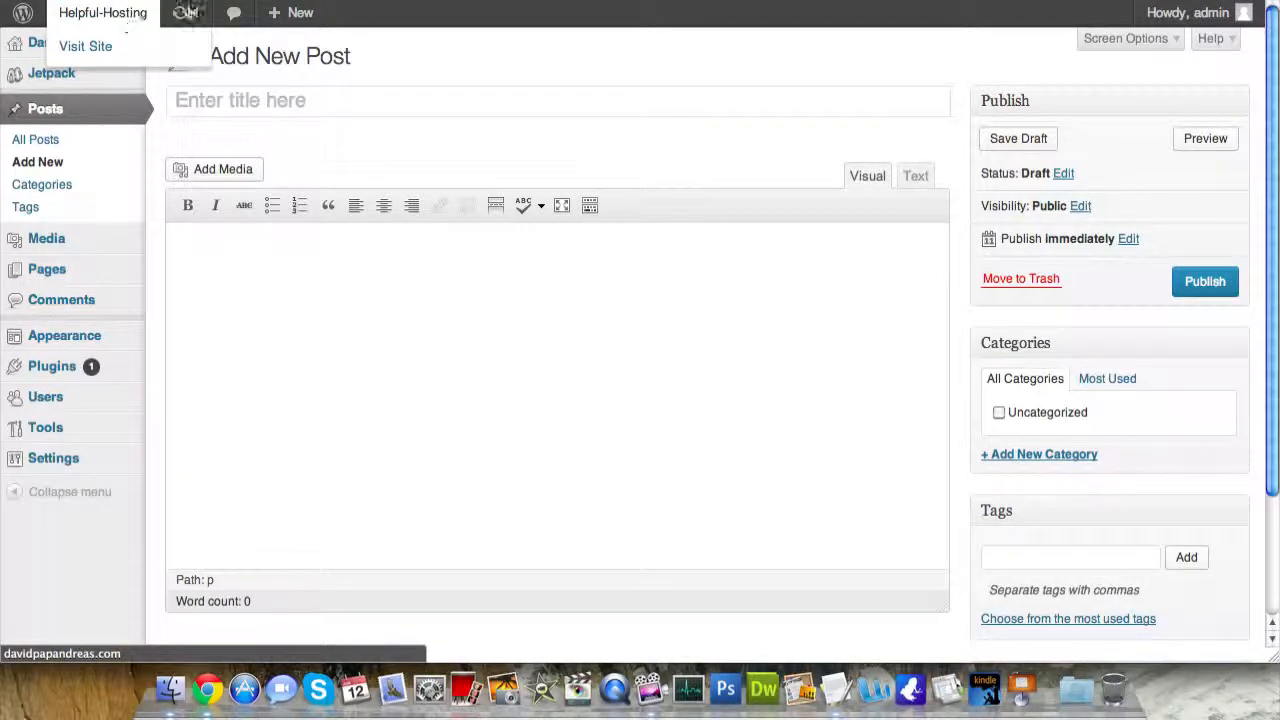
{"action": "left_click", "coordinate": [125, 18]}
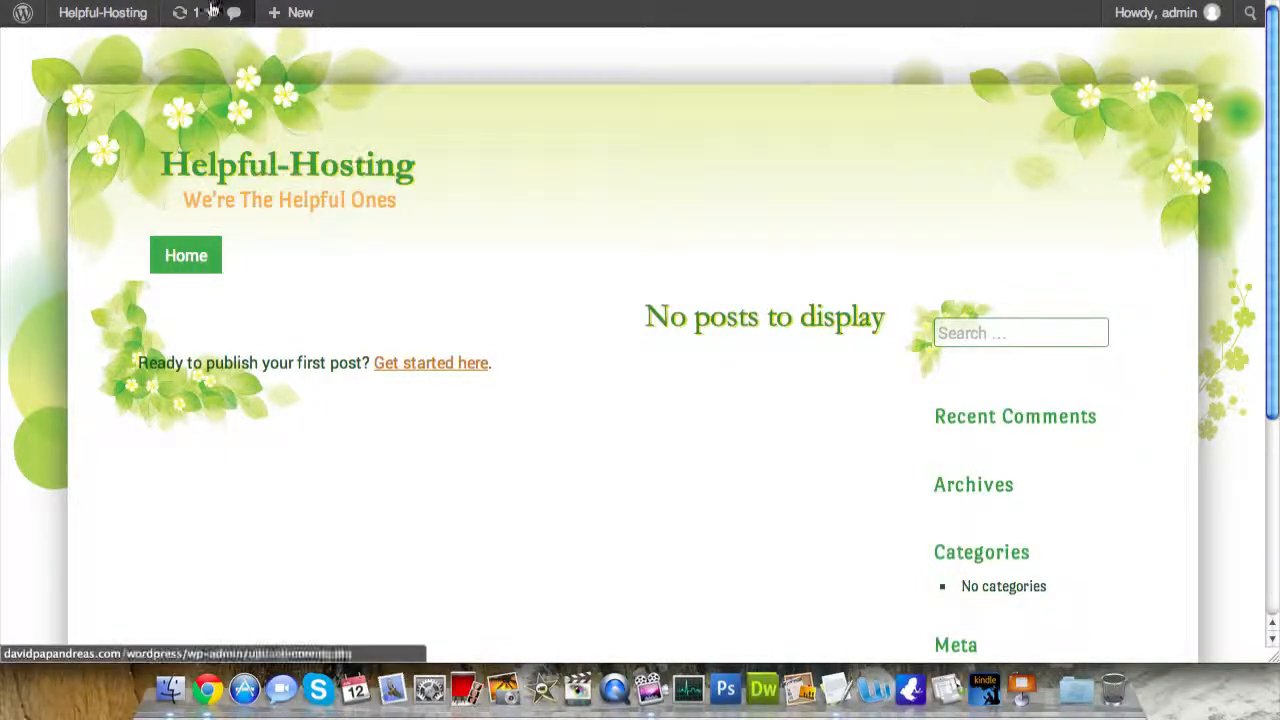
{"action": "left_click", "coordinate": [20, 0]}
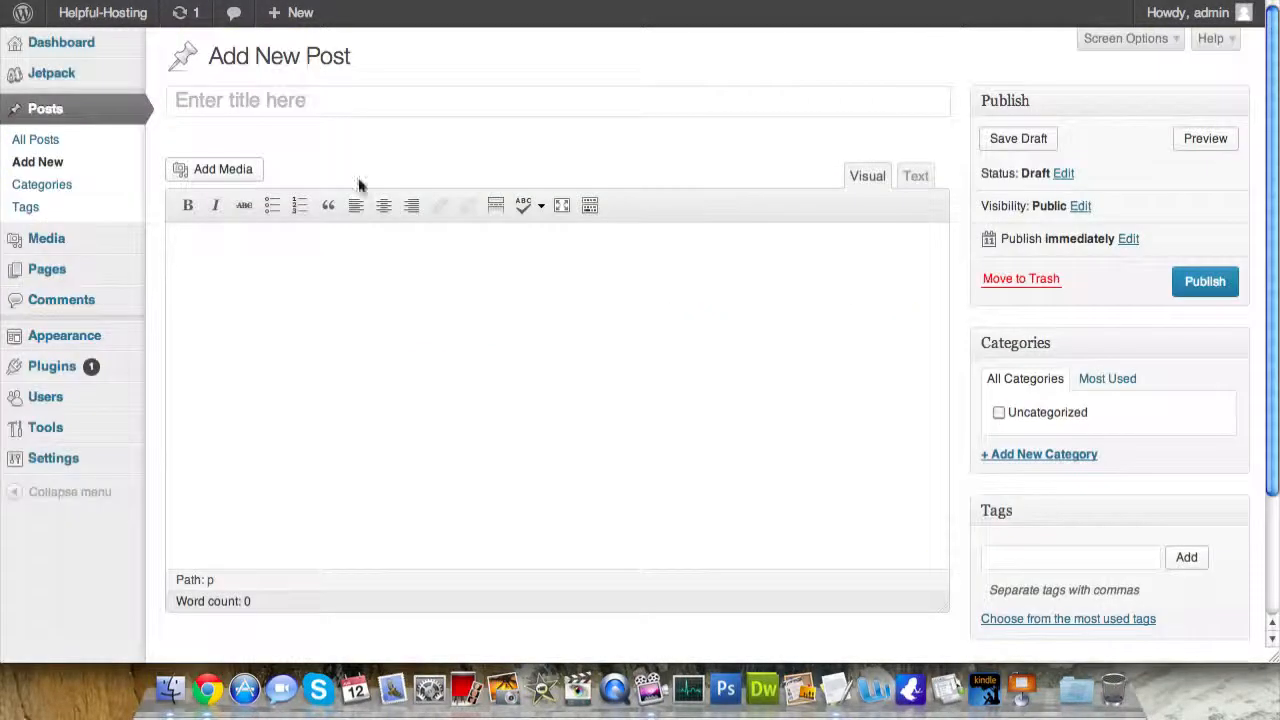
{"action": "left_click", "coordinate": [350, 106]}
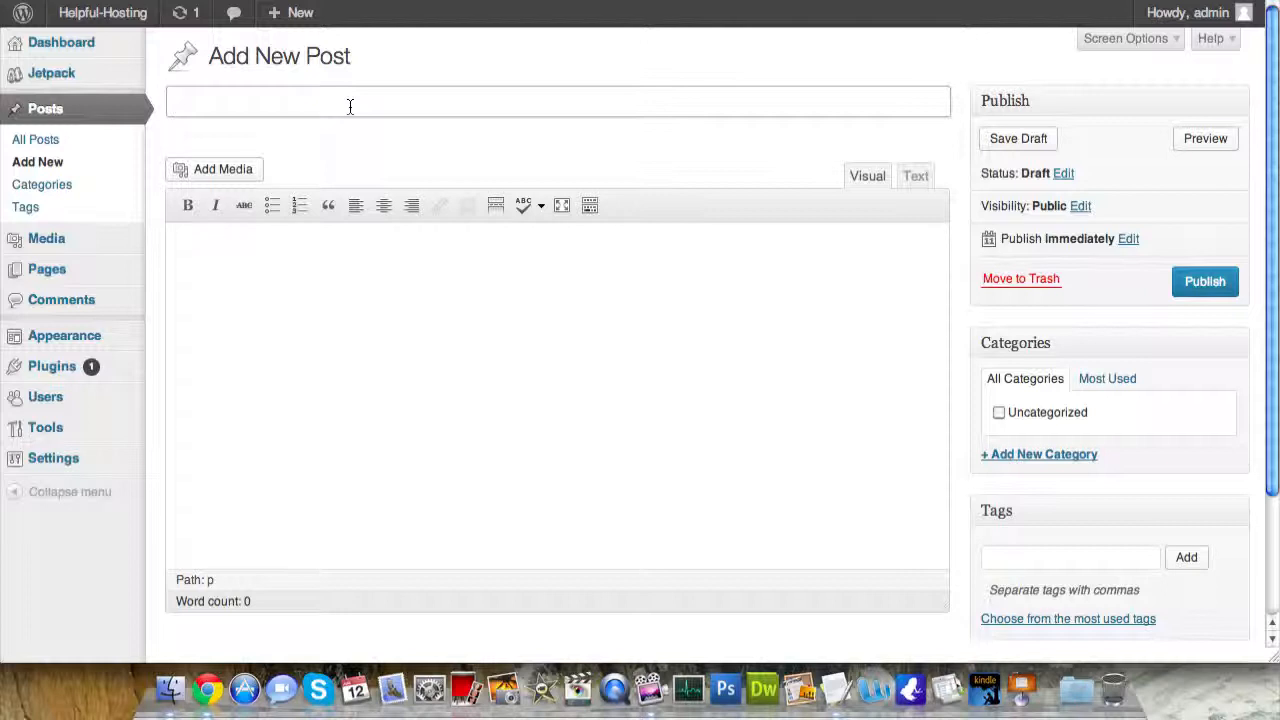
{"action": "type", "text": "Setting Up"}
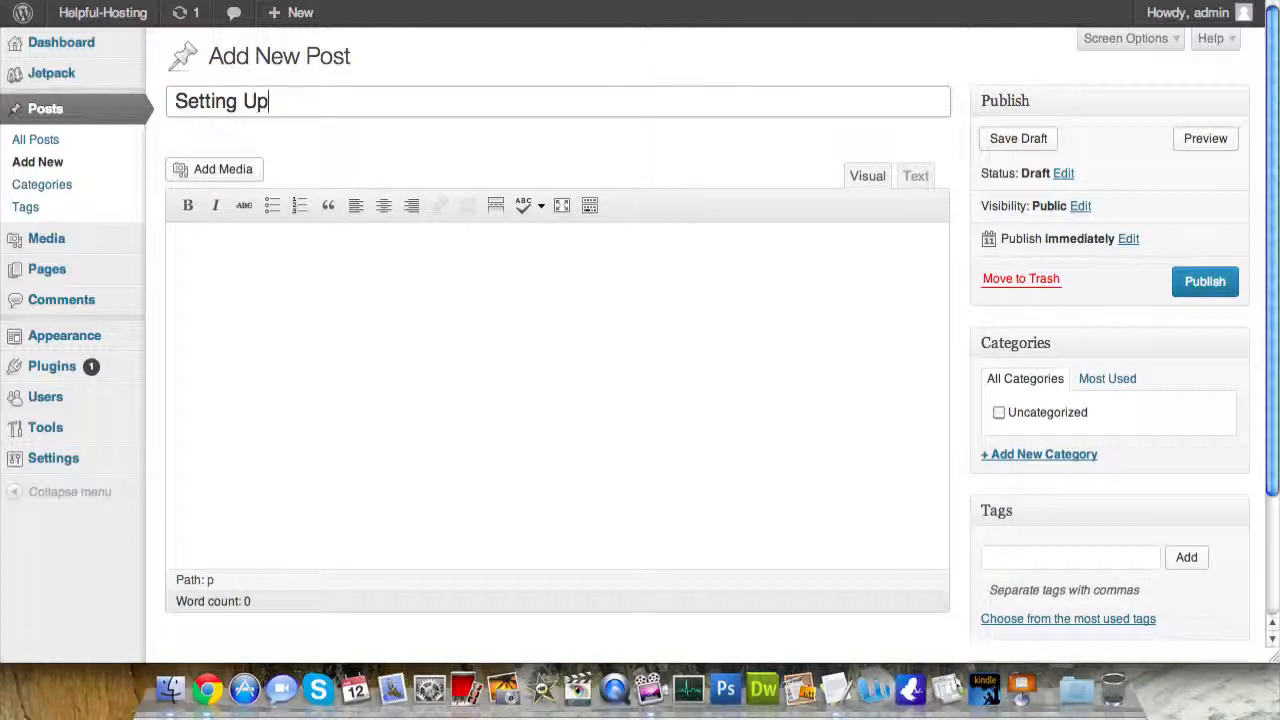
{"action": "type", "text": " Your First Garden"}
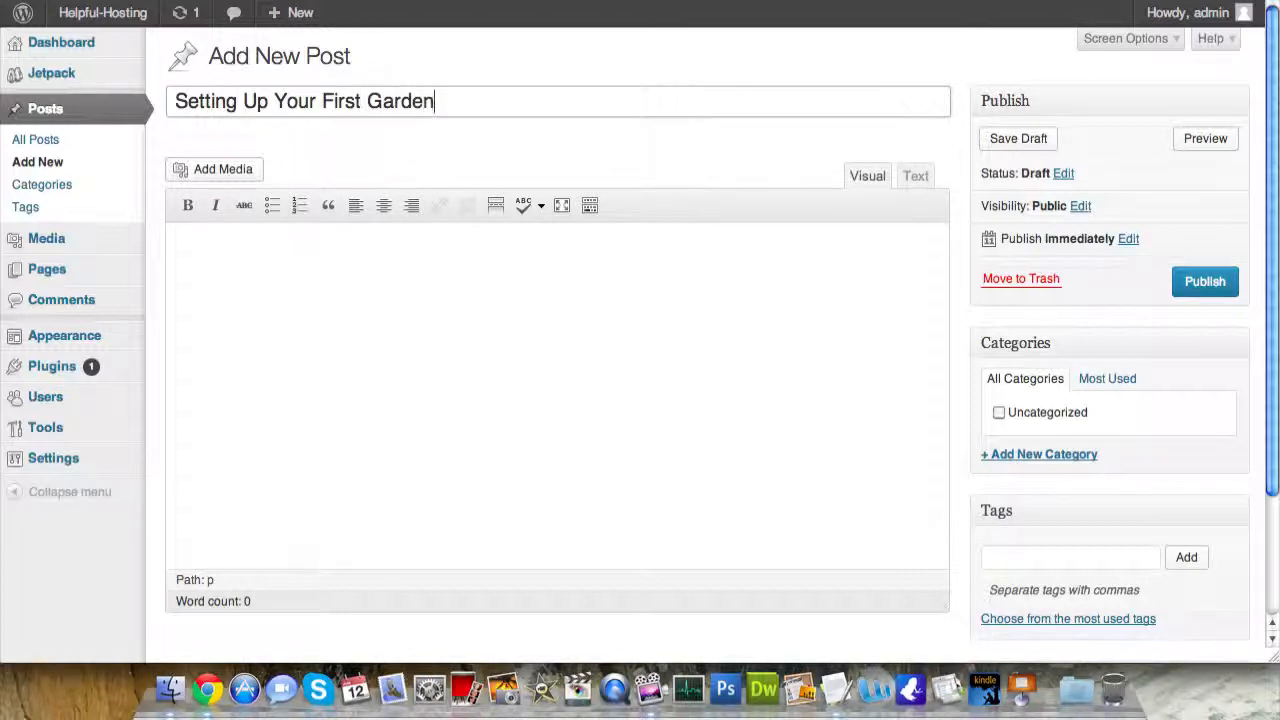
- Write the two-step body and closing line, add a blank paragraph above Step 1, then open a new tab
{"action": "key", "text": "Tab"}
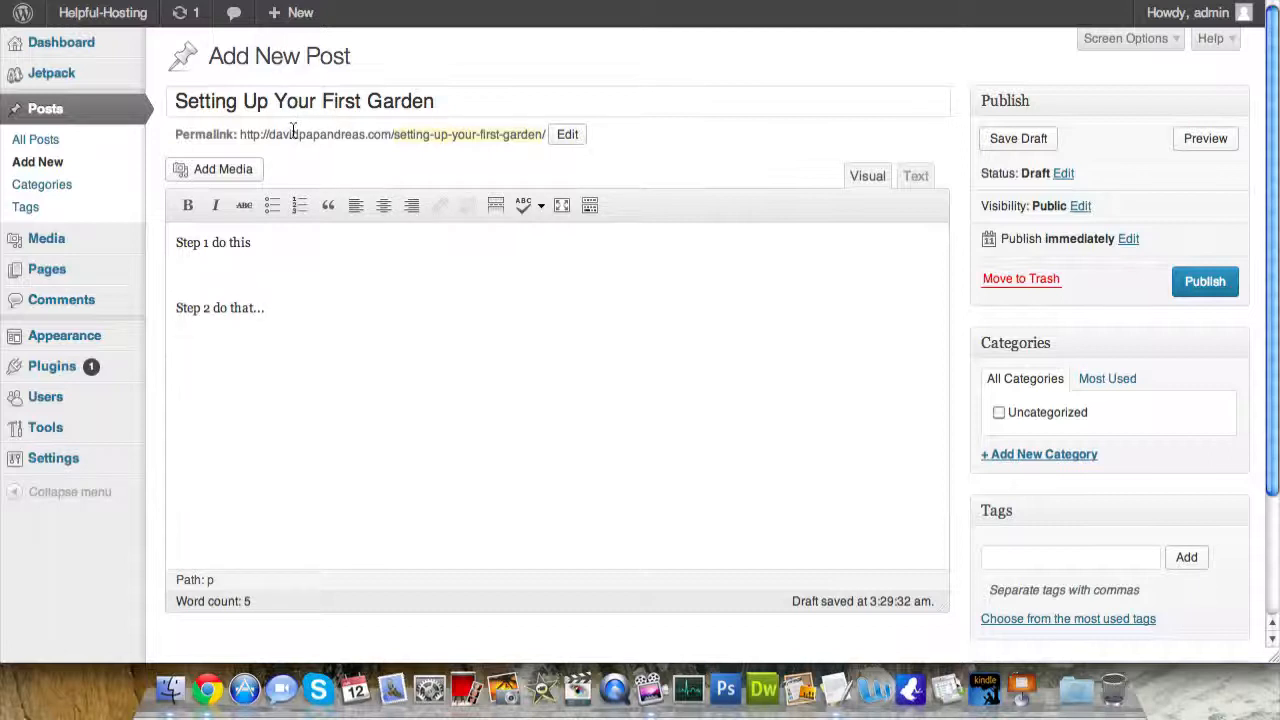
{"action": "type", "text": "And now you'll have a beautiful"}
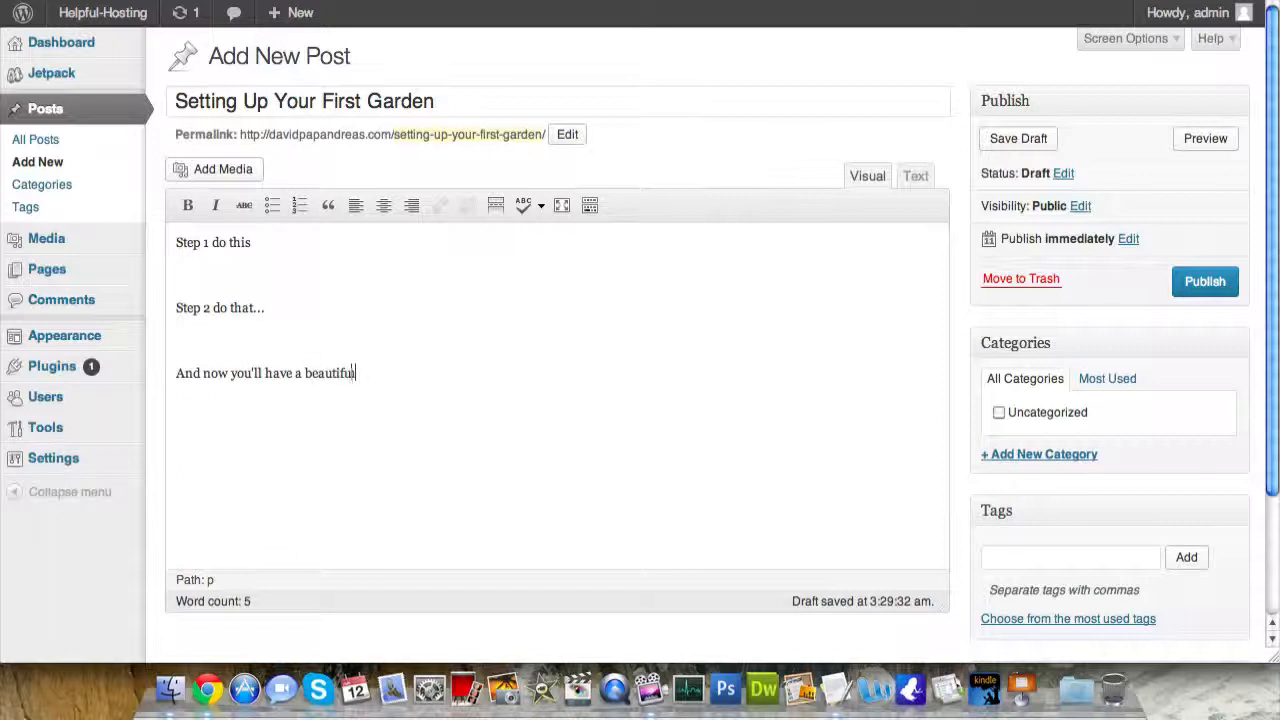
{"action": "type", "text": "ur friends l"}
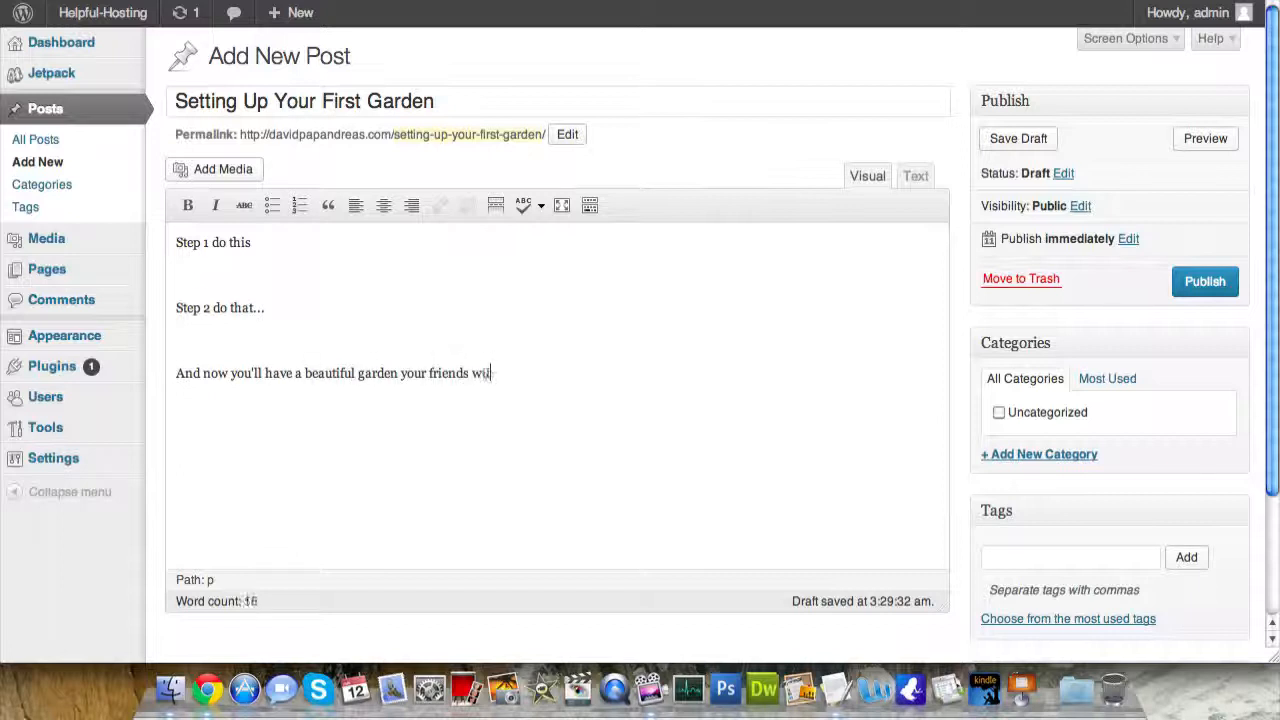
{"action": "type", "text": "l love!"}
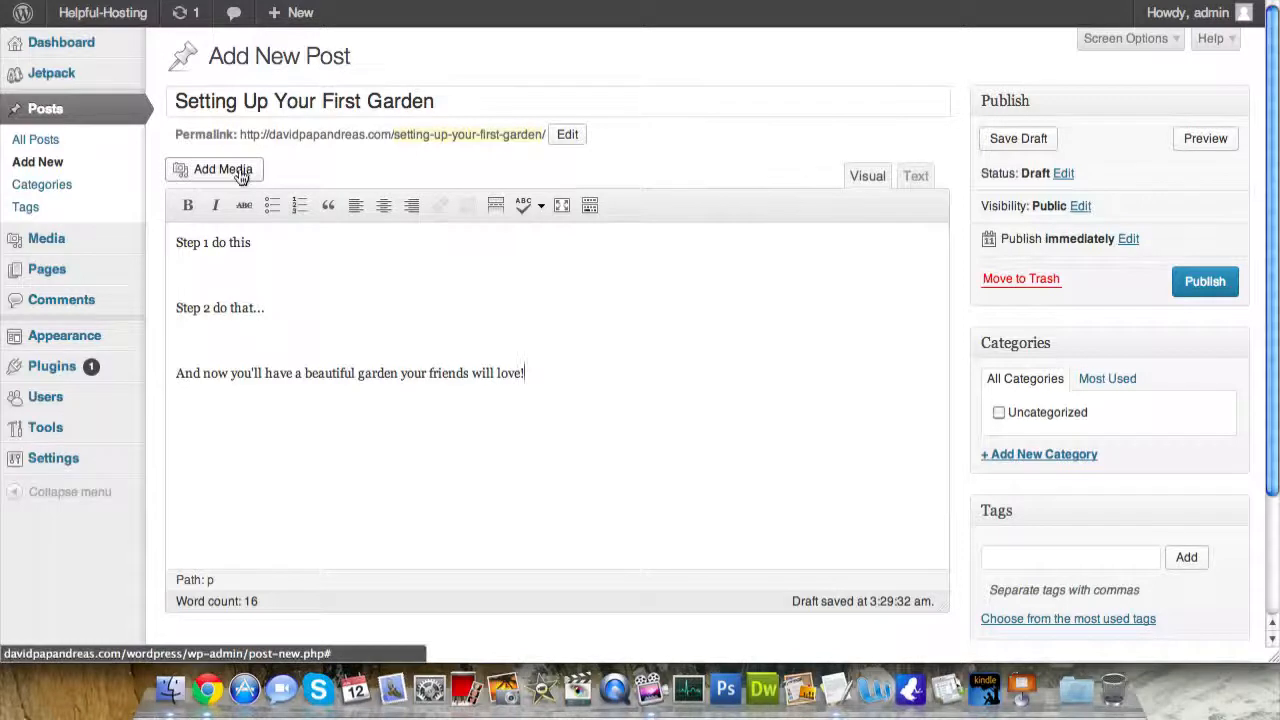
{"action": "key", "text": "Return"}
{"action": "left_click", "coordinate": [177, 242]}
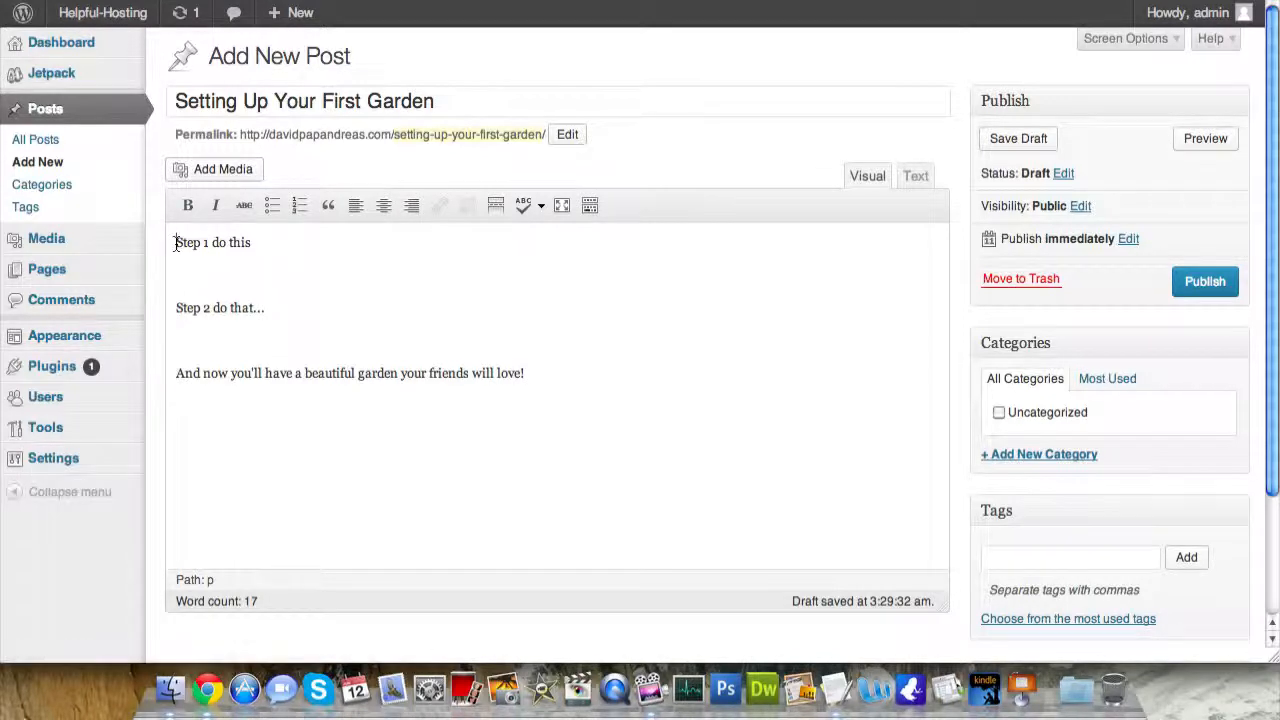
{"action": "key", "text": "Return"}
{"action": "left_click", "coordinate": [204, 178]}
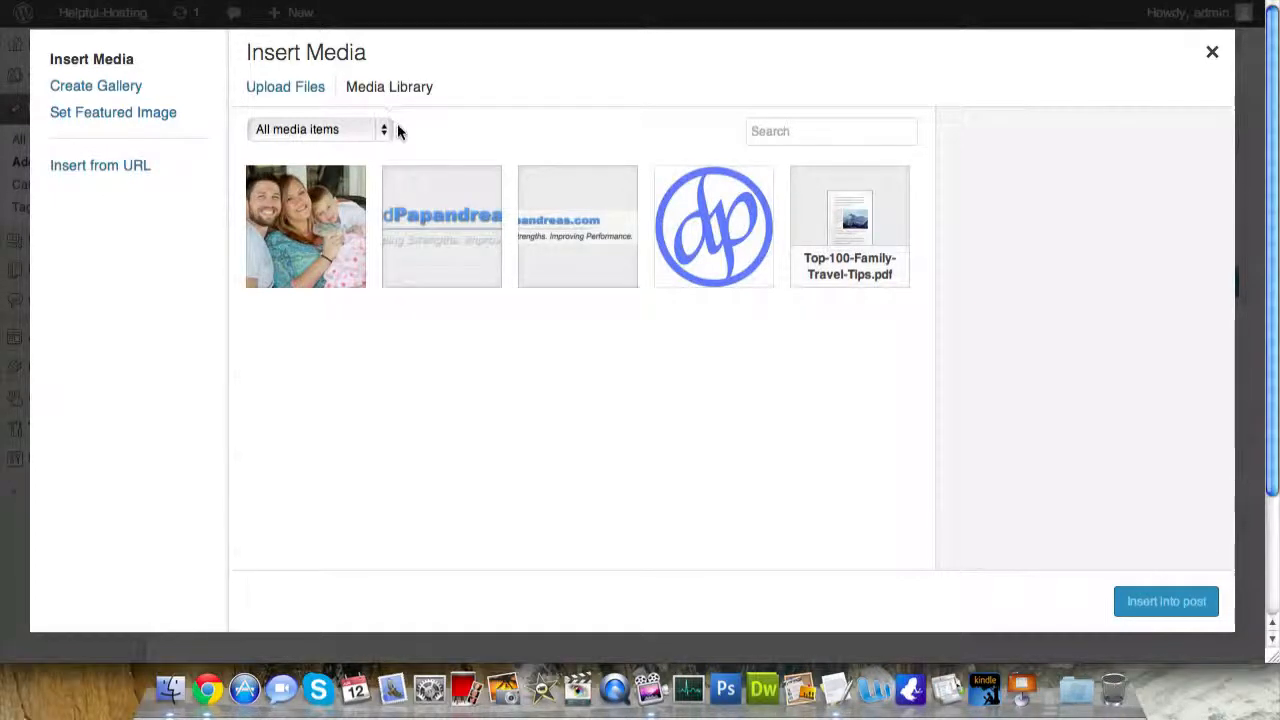
{"action": "key", "text": "super+t"}
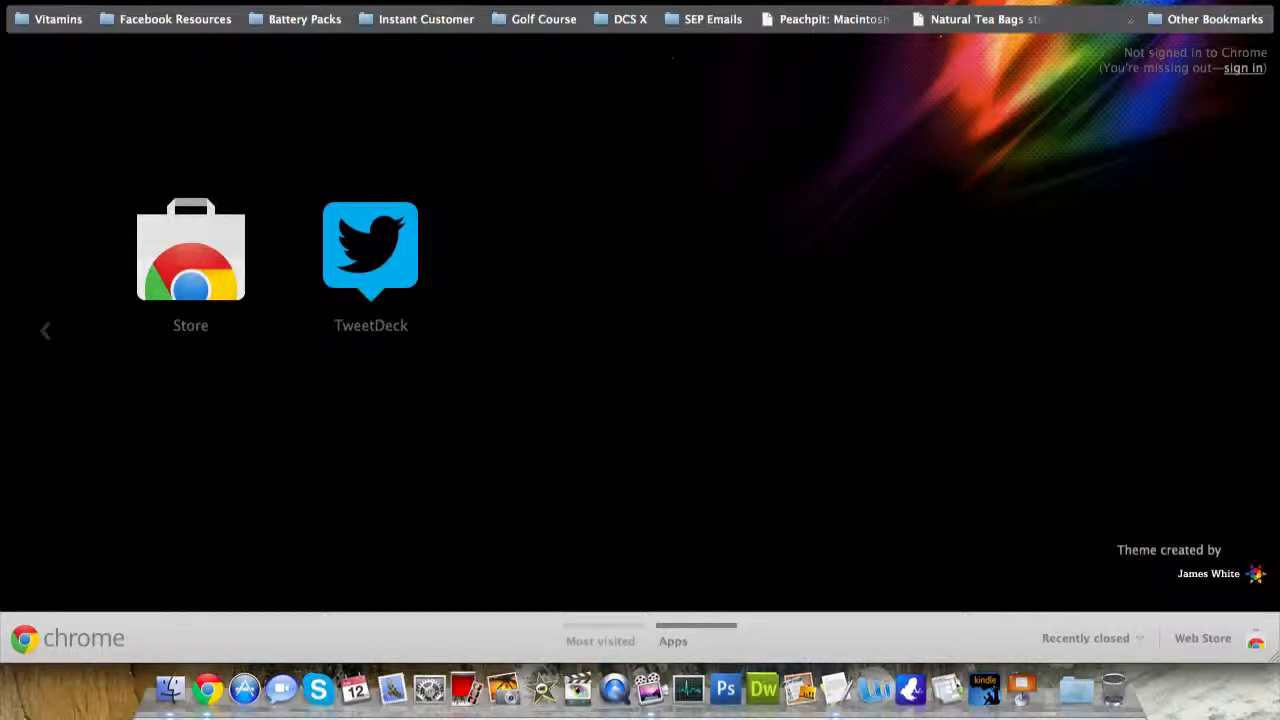
- On freefoto.com, open the Nature photo 'Flowers in a Garden Border'
{"action": "type", "text": "freefoto"}
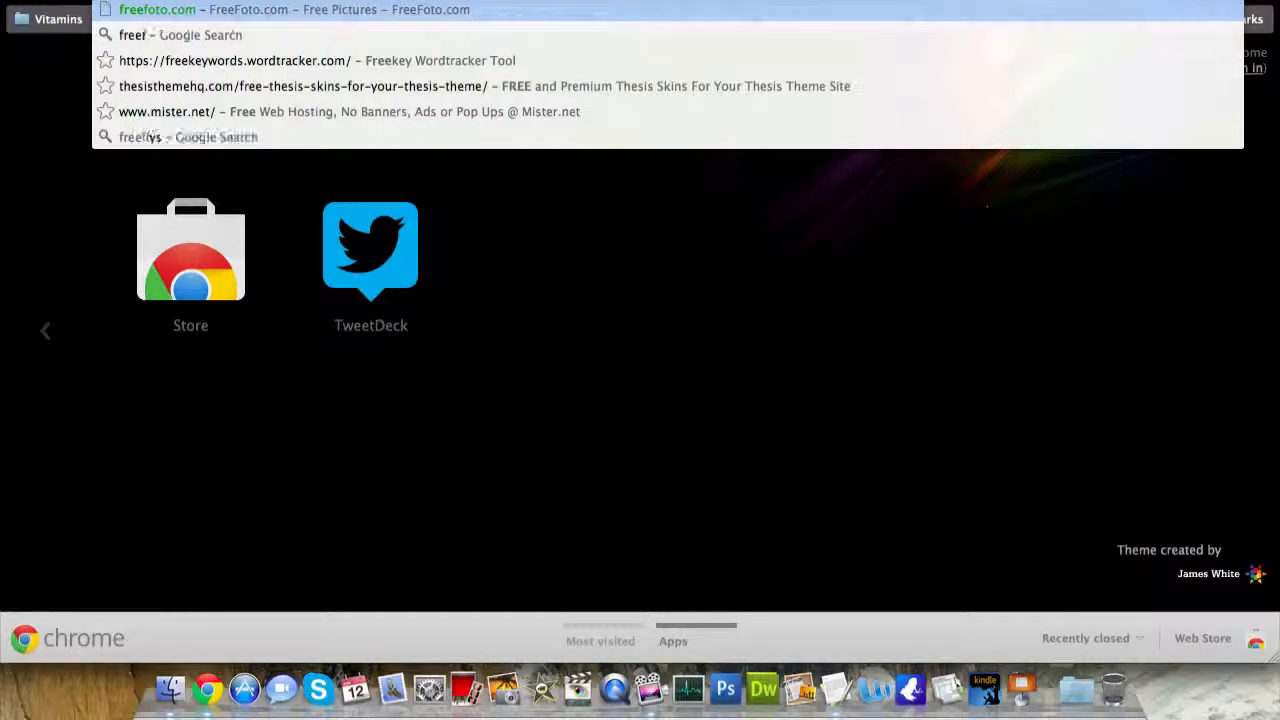
{"action": "type", "text": ".com"}
{"action": "key", "text": "Return"}
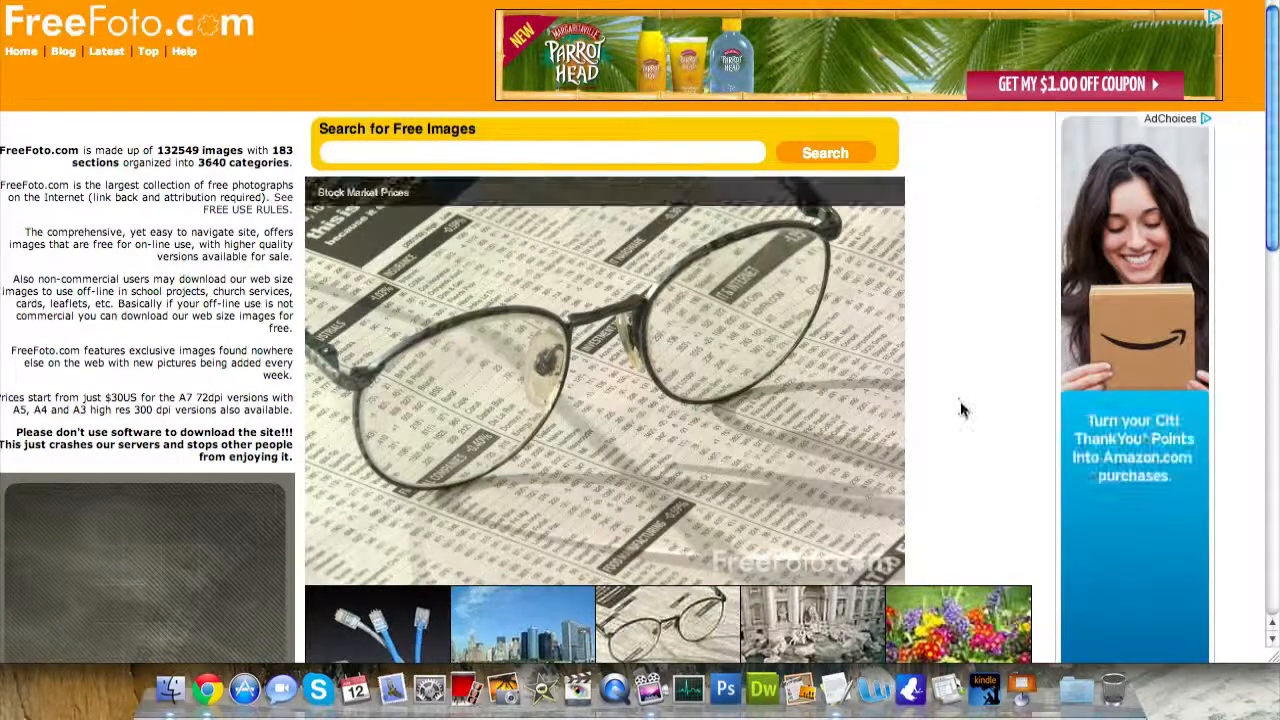
{"action": "scroll", "coordinate": [960, 408], "scroll_direction": "down", "scroll_amount": 3}
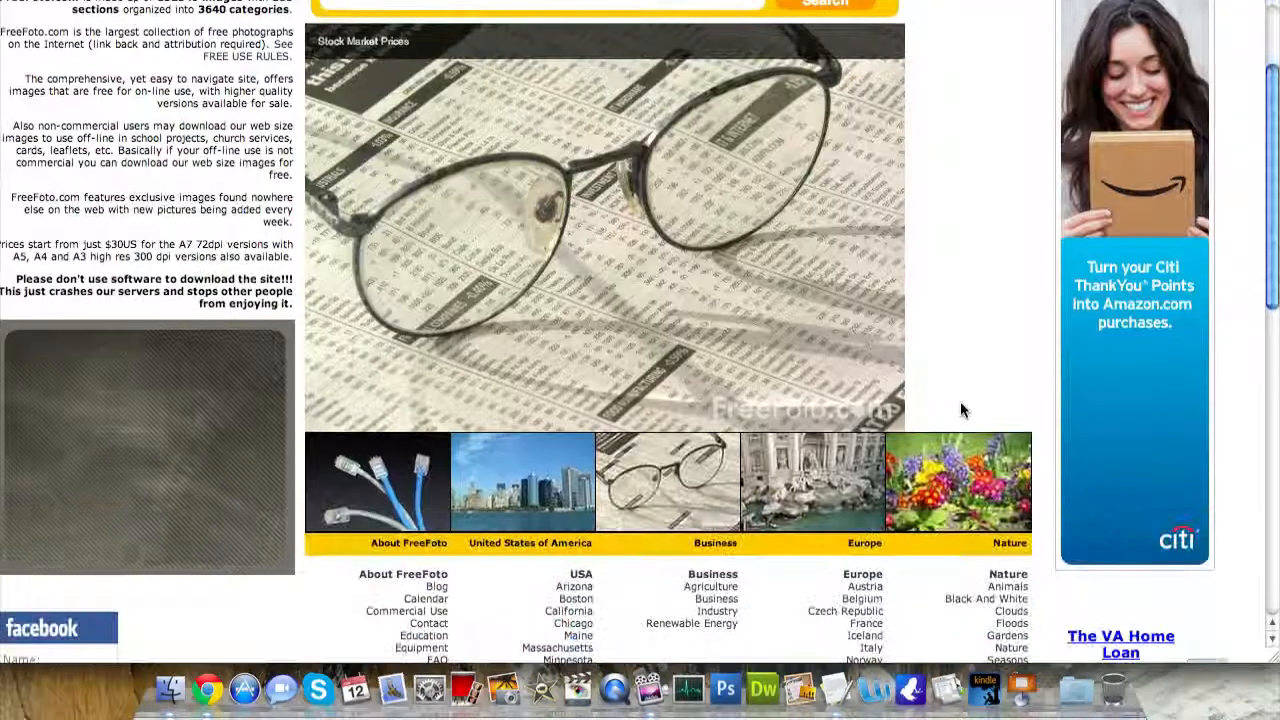
{"action": "left_click", "coordinate": [966, 466]}
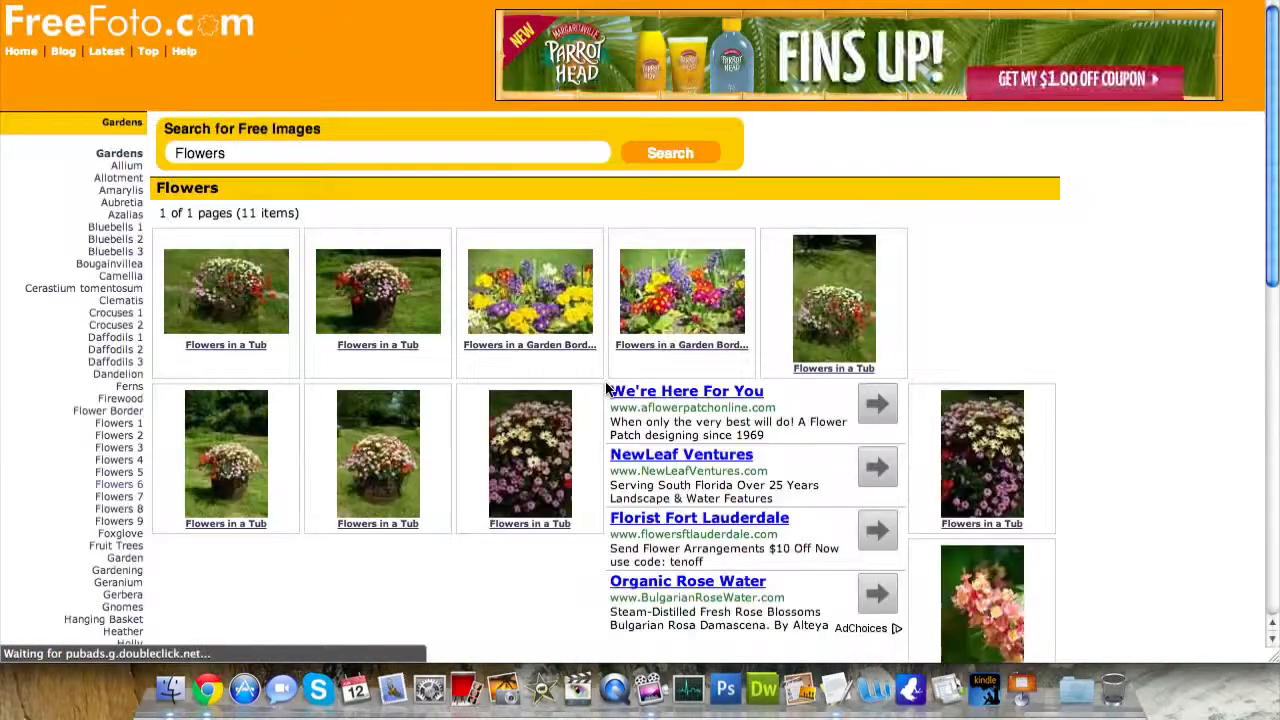
{"action": "left_click", "coordinate": [568, 298]}
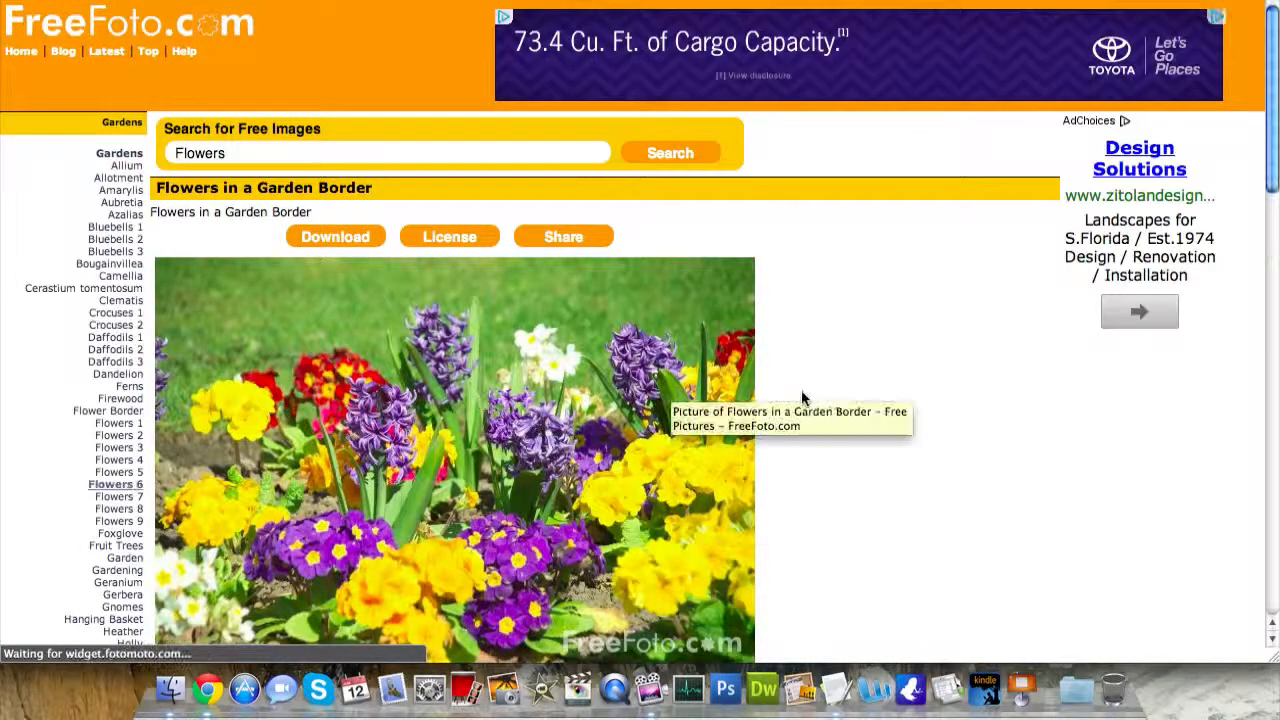
{"action": "scroll", "coordinate": [840, 398], "scroll_direction": "down", "scroll_amount": 4}
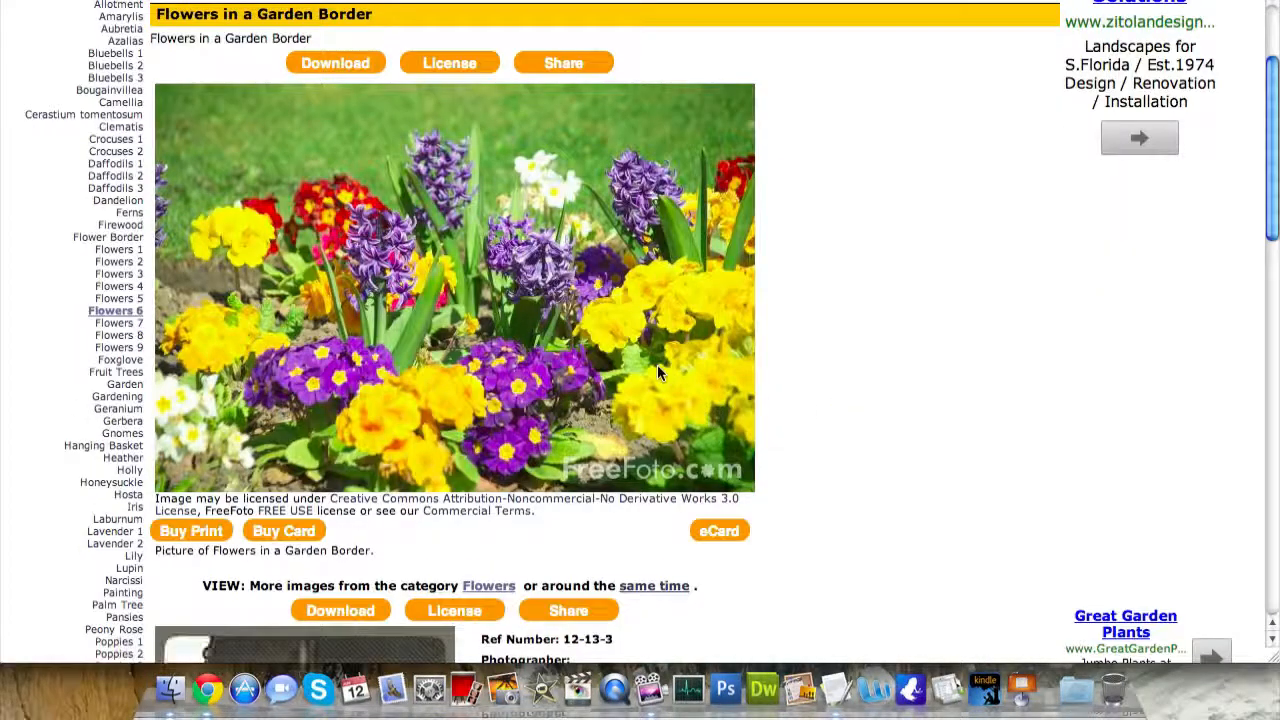
- Request the download, enter the e-mail address, and agree to the free-use licence
{"action": "left_click", "coordinate": [343, 65]}
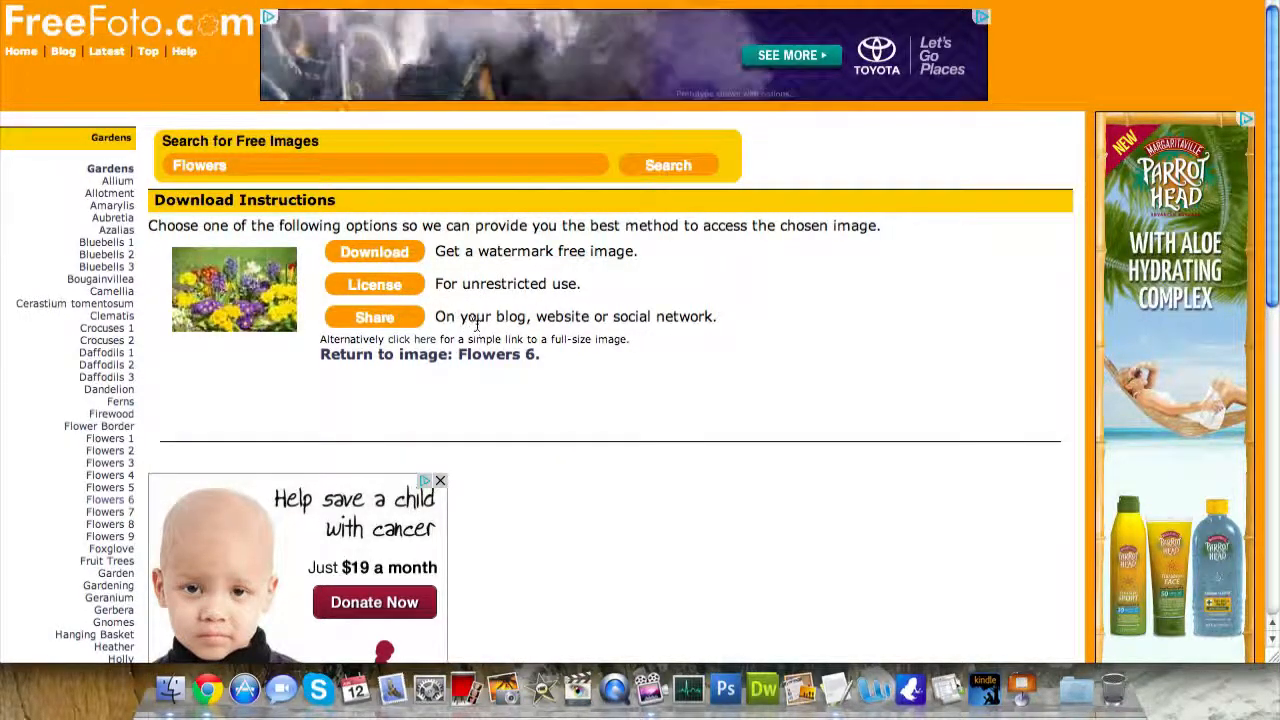
{"action": "left_click", "coordinate": [371, 251]}
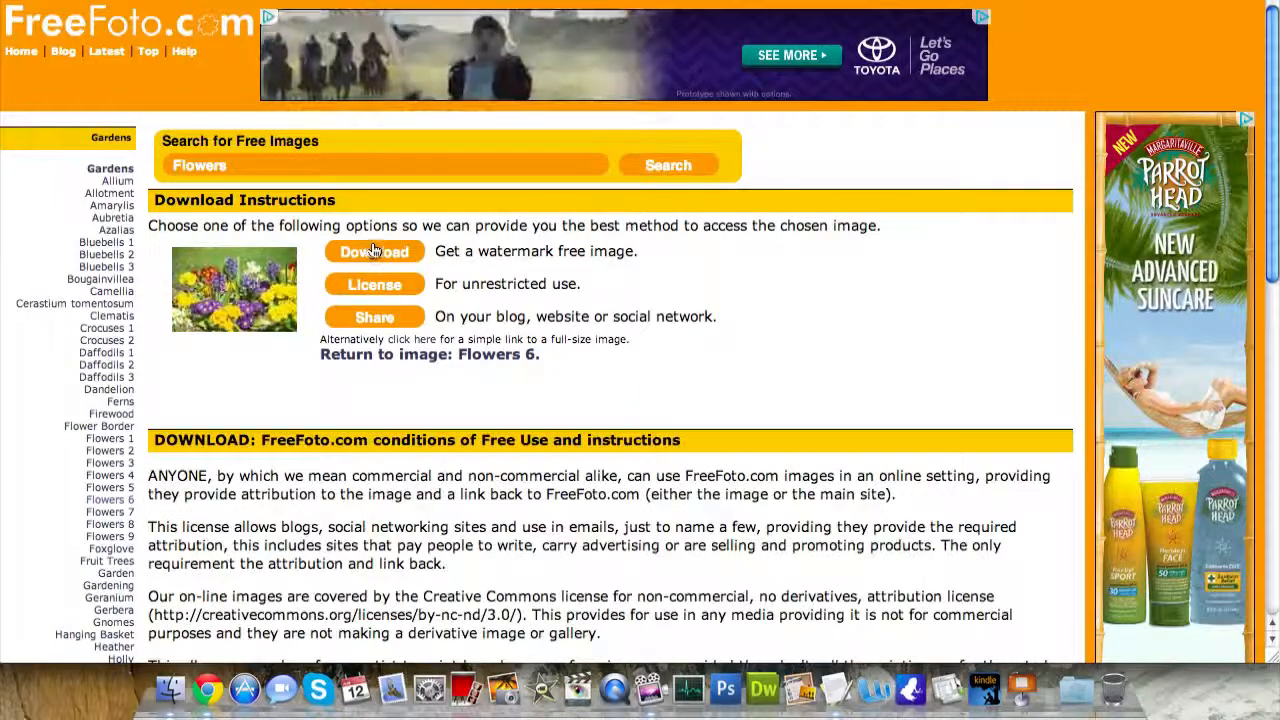
{"action": "scroll", "coordinate": [596, 432], "scroll_direction": "down", "scroll_amount": 5}
{"action": "scroll", "coordinate": [596, 440], "scroll_direction": "down", "scroll_amount": 2}
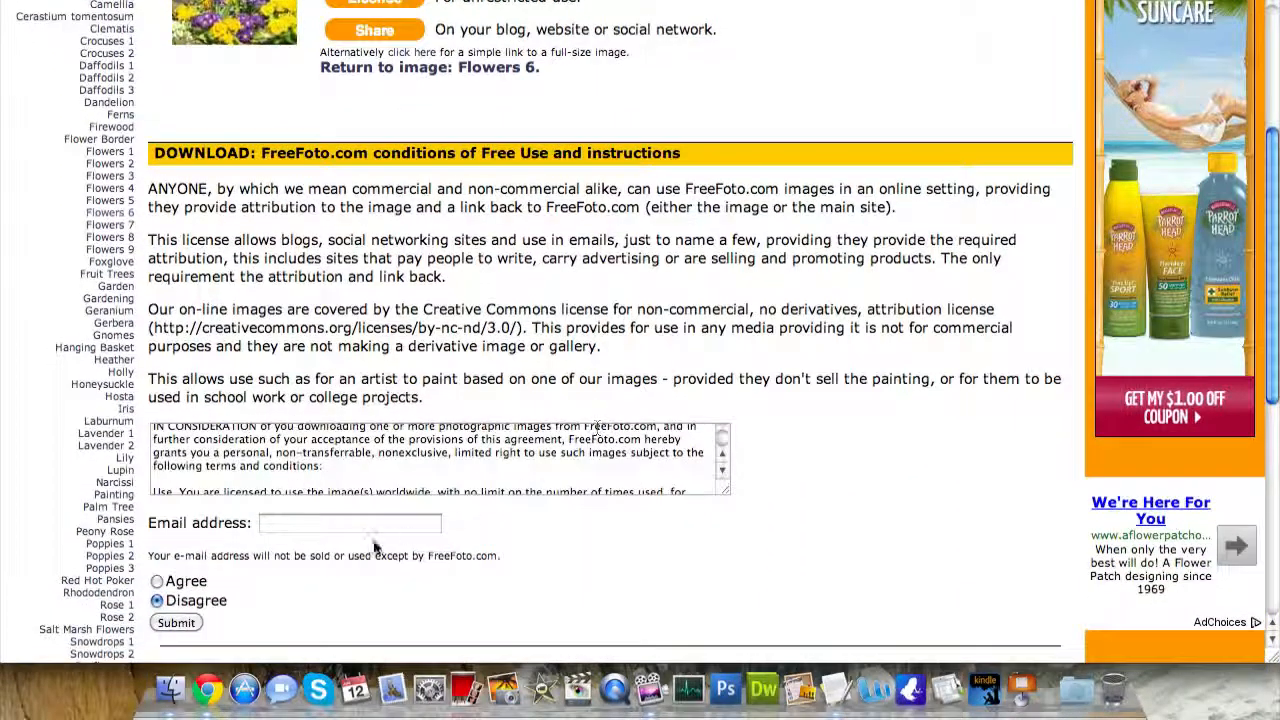
{"action": "left_click", "coordinate": [362, 524]}
{"action": "scroll", "coordinate": [598, 530], "scroll_direction": "down", "scroll_amount": 3}
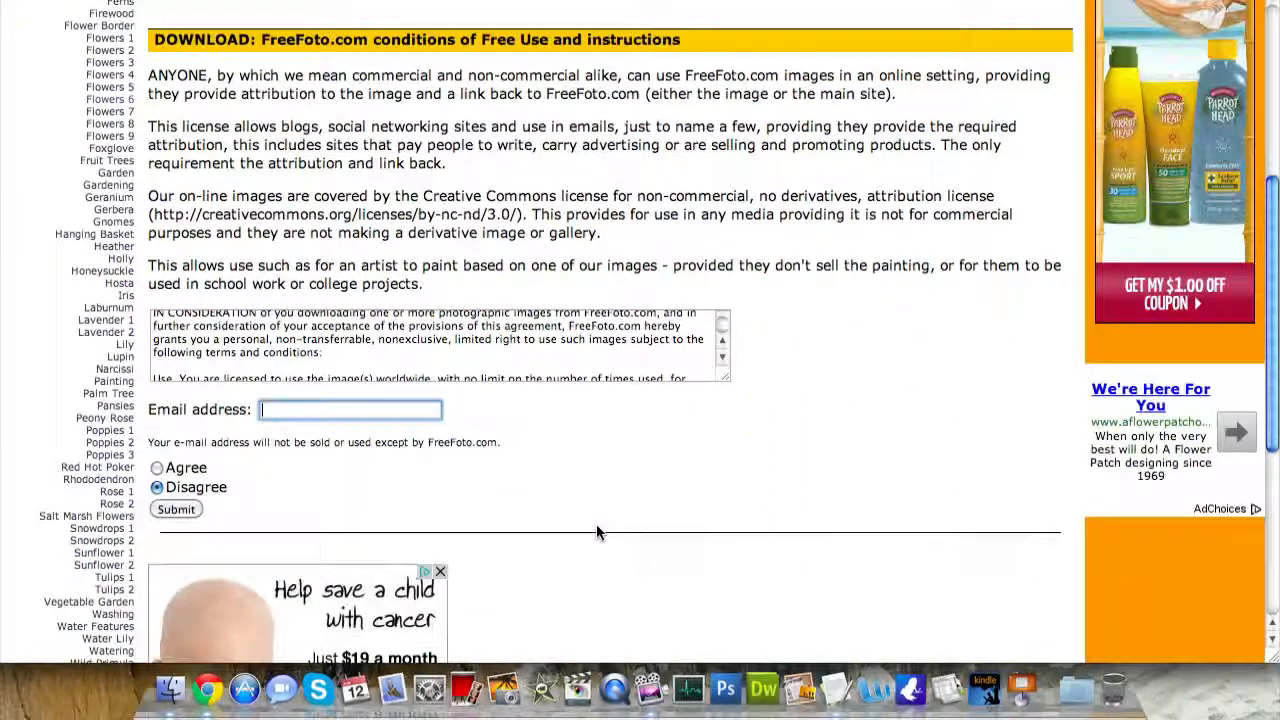
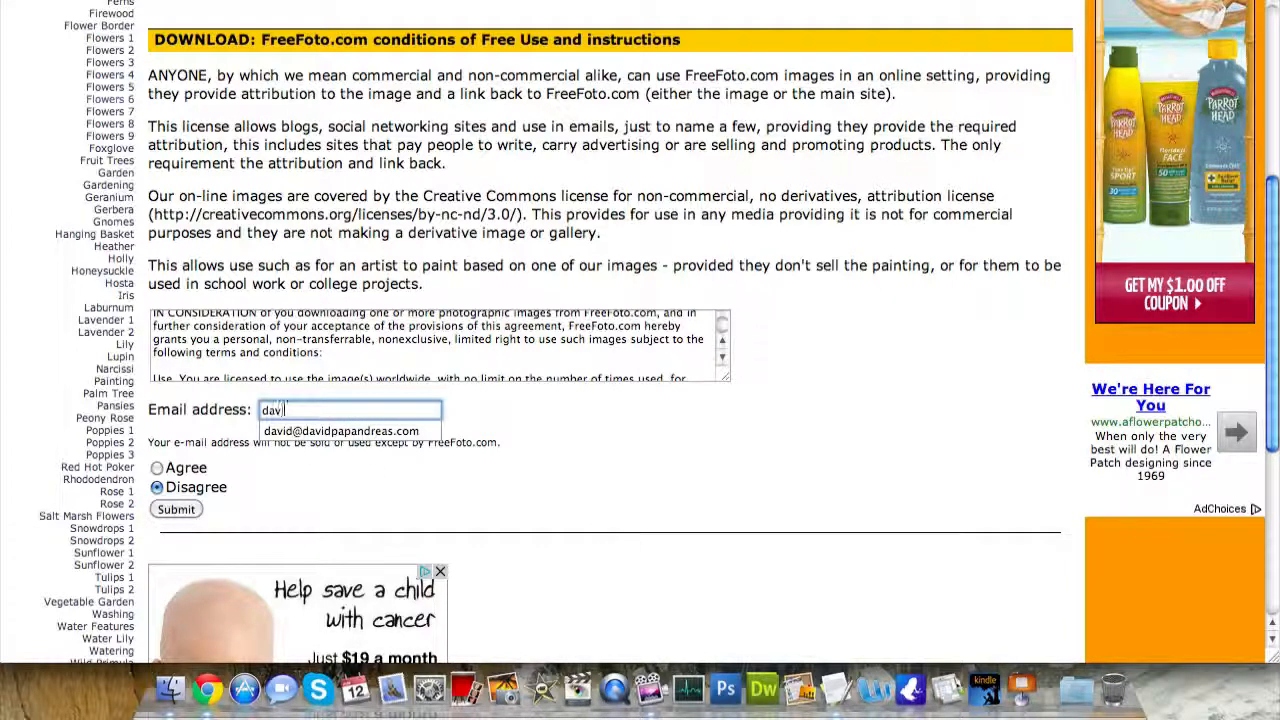
{"action": "key", "text": "Down"}
{"action": "key", "text": "Return"}
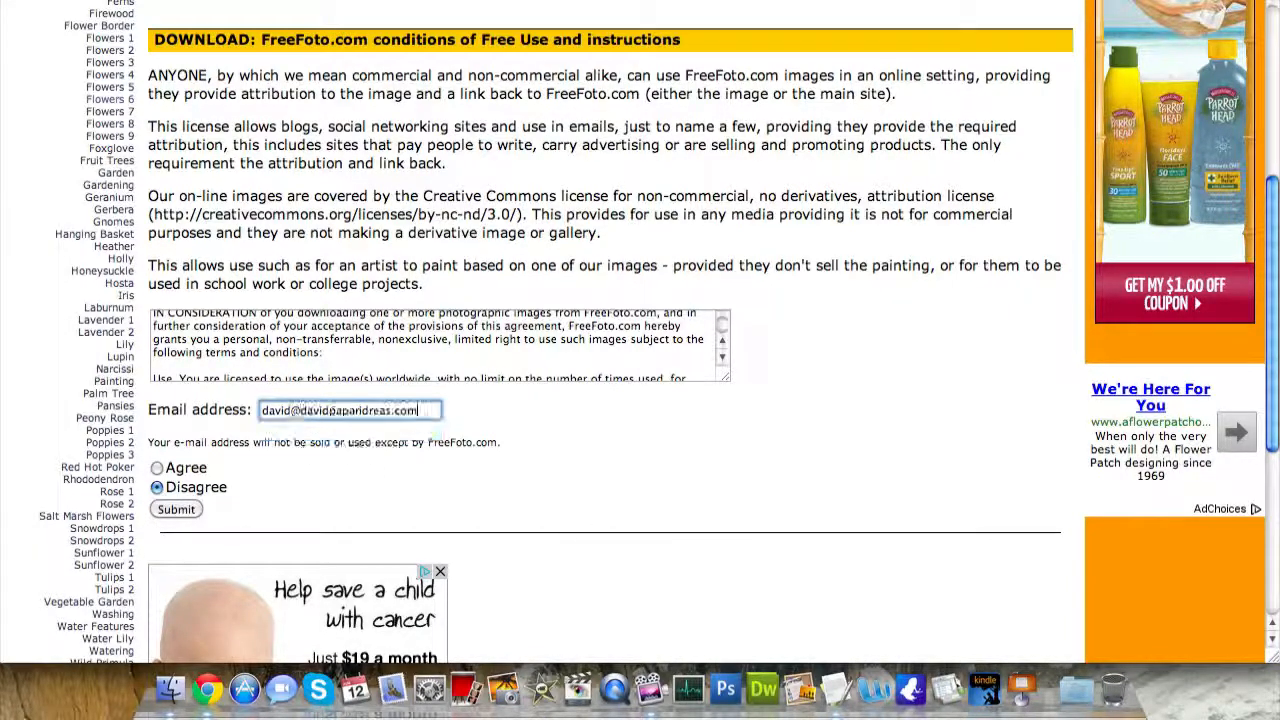
{"action": "left_click", "coordinate": [157, 468]}
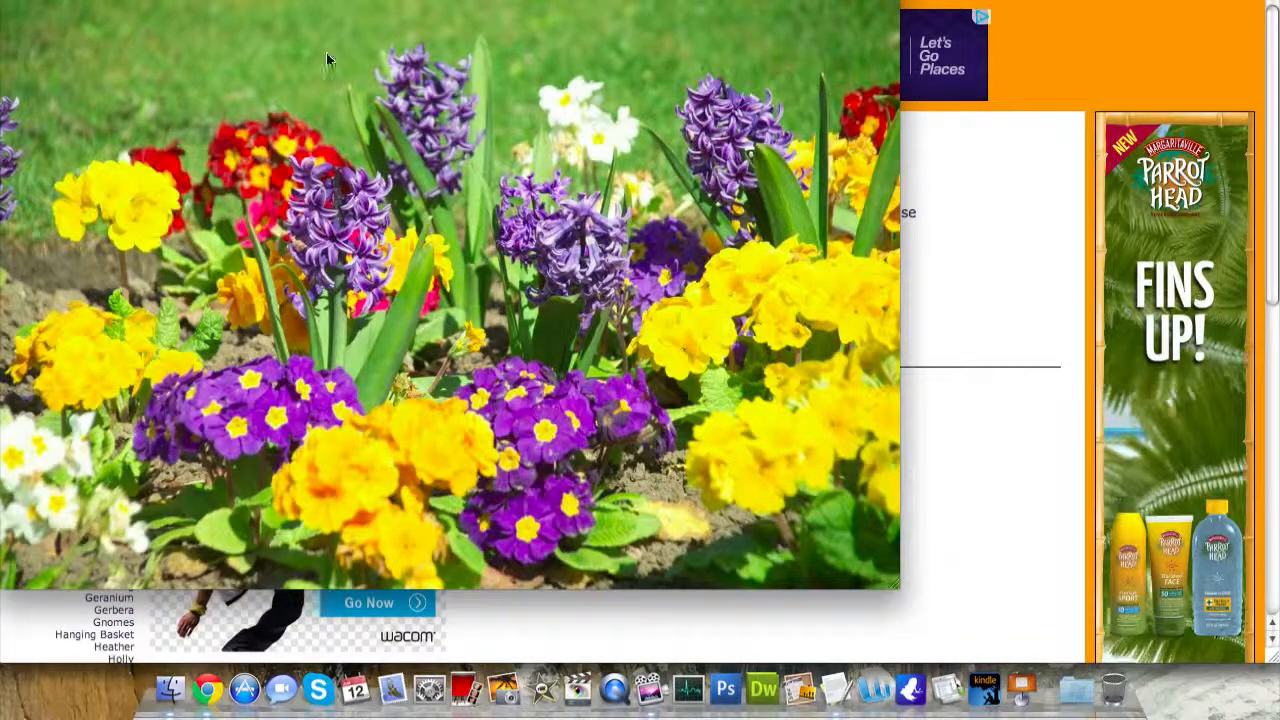
- Save the full-size photo as flowers.jpg, close its window, and return to the WordPress tab
{"action": "right_click", "coordinate": [472, 203]}
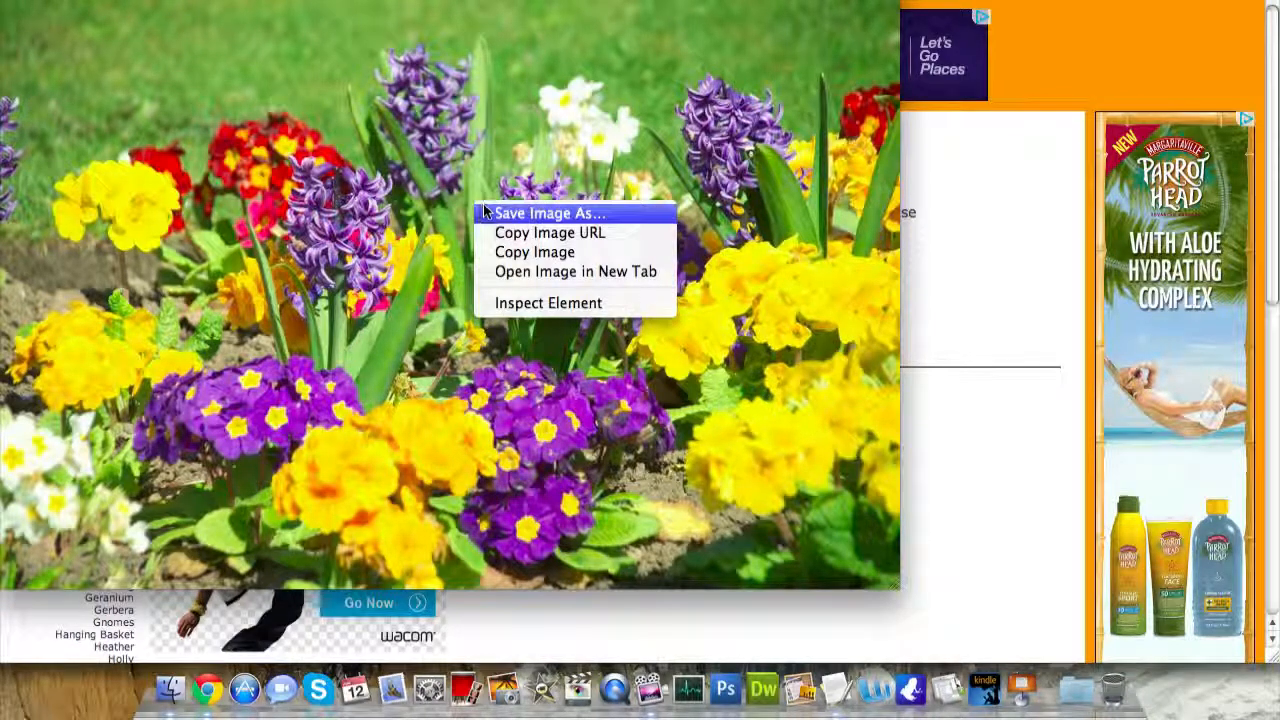
{"action": "left_click", "coordinate": [484, 212]}
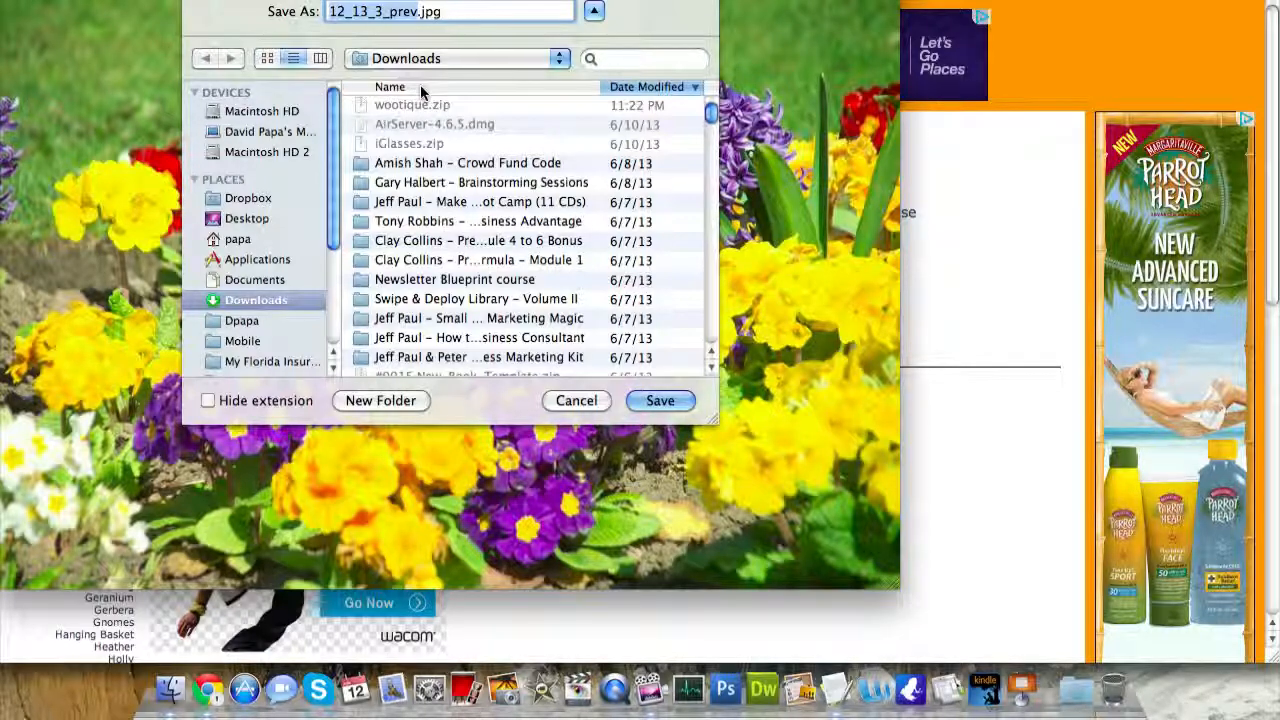
{"action": "type", "text": "flowers"}
{"action": "key", "text": "Return"}
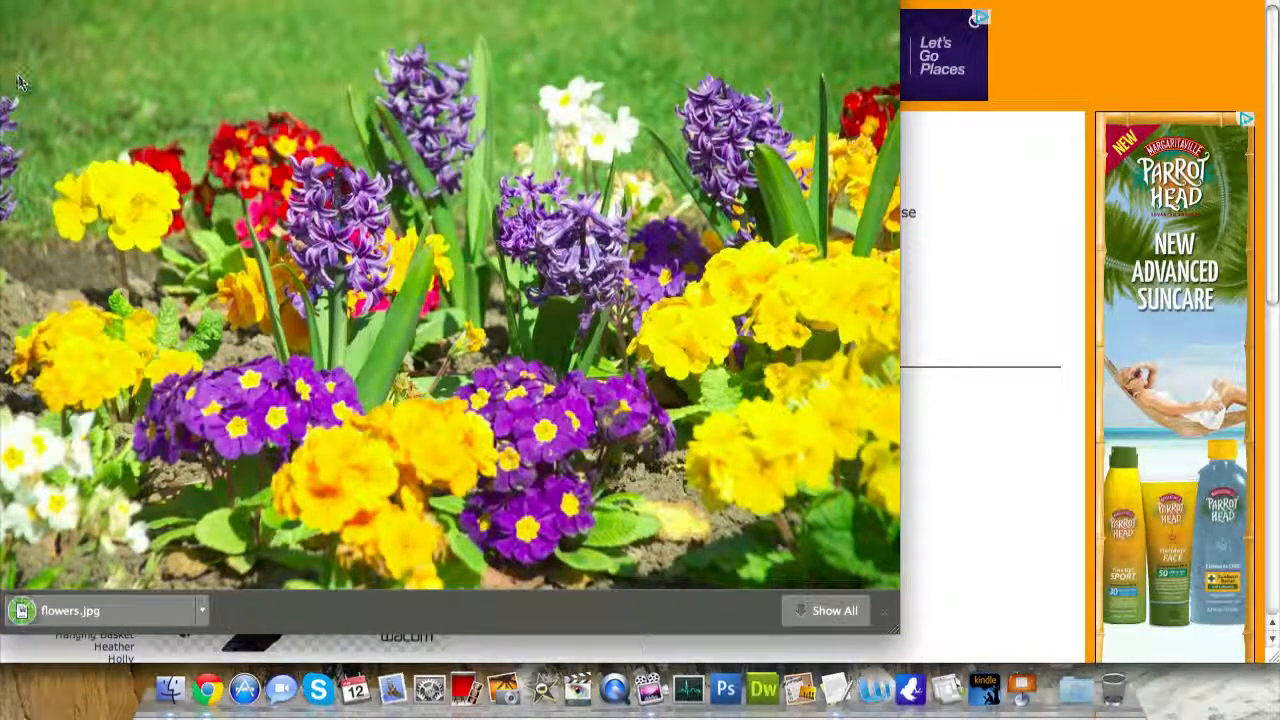
{"action": "key", "text": "super+w"}
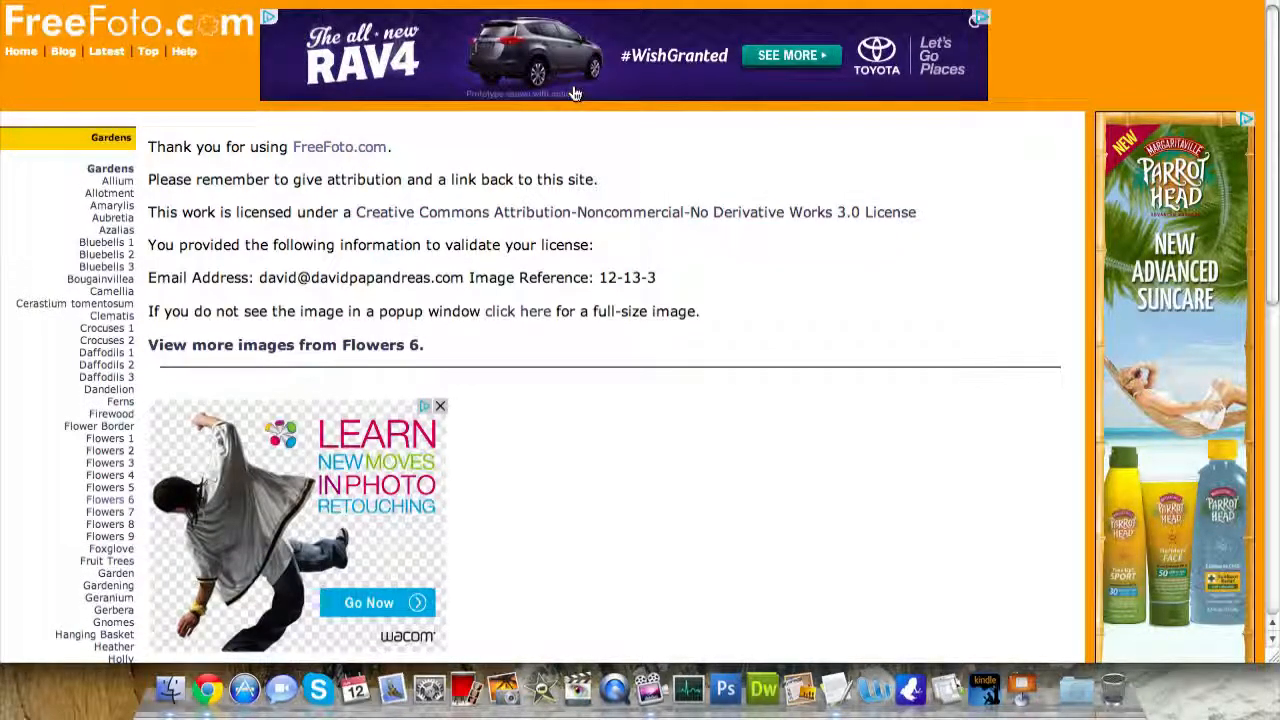
{"action": "key", "text": "ctrl+Tab"}
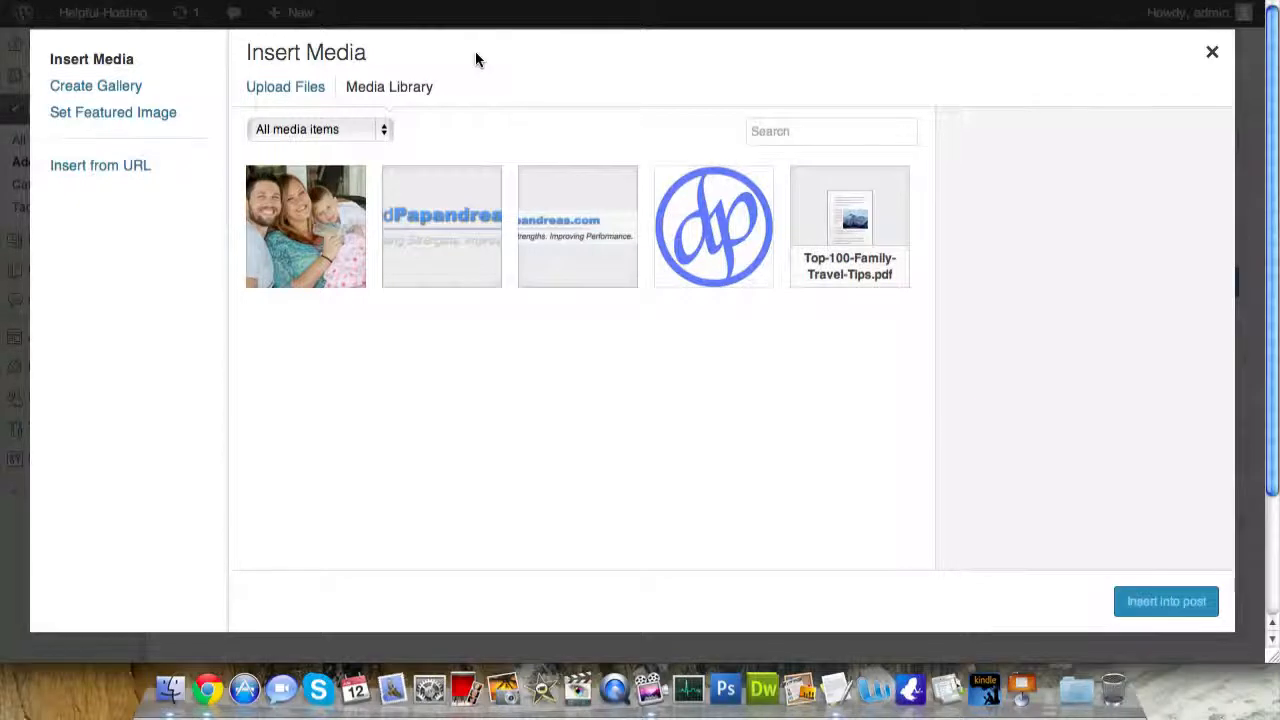
- Upload flowers.jpg from Downloads and select it in the media window
{"action": "left_click", "coordinate": [262, 91]}
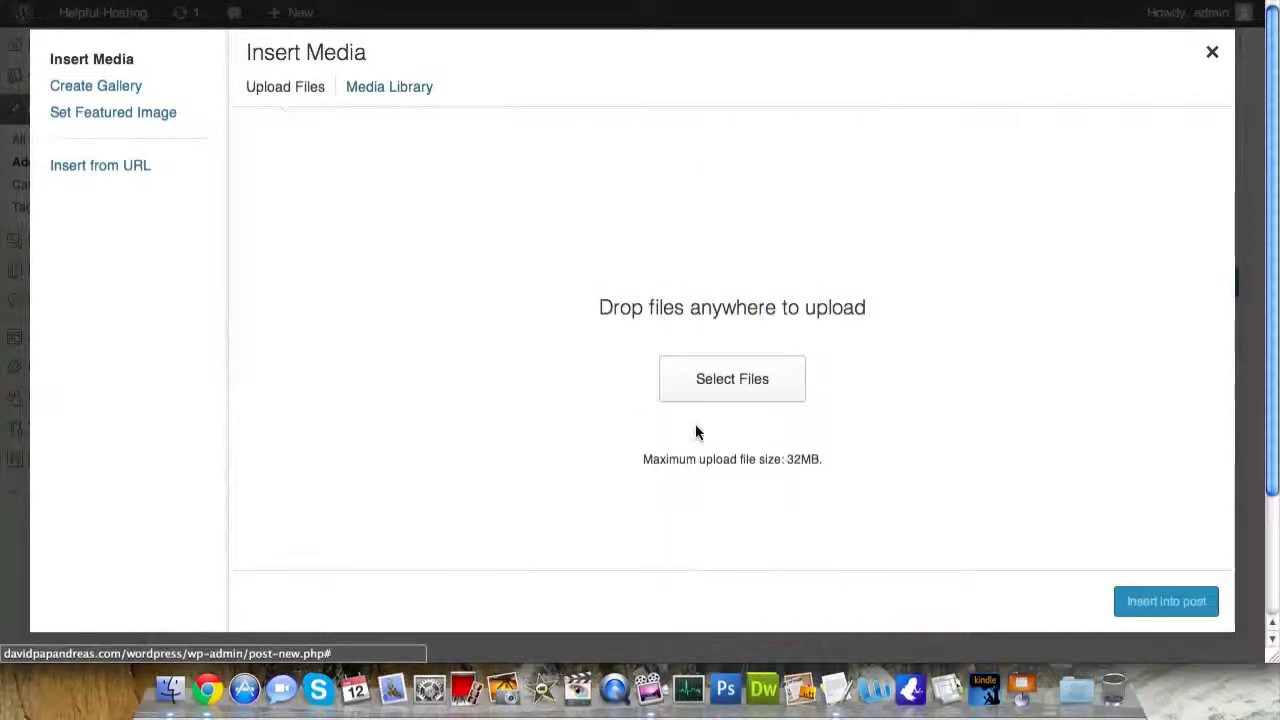
{"action": "left_click", "coordinate": [708, 390]}
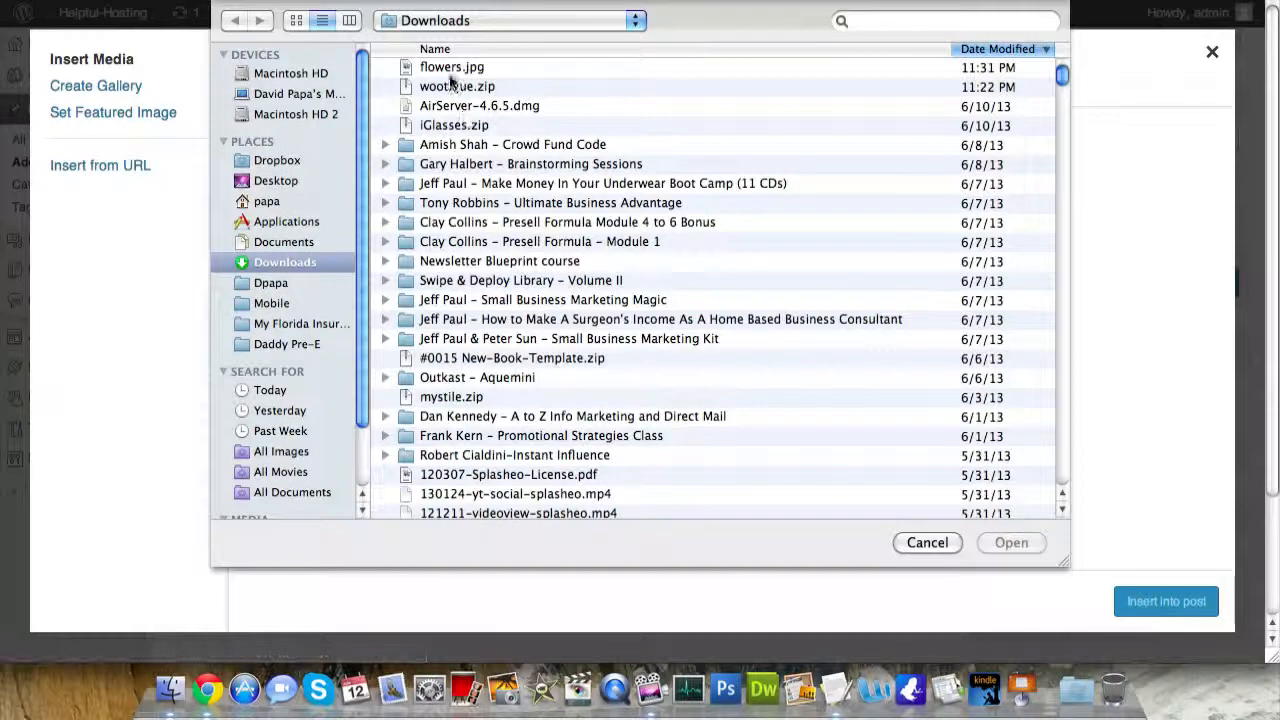
{"action": "double_click", "coordinate": [452, 67]}
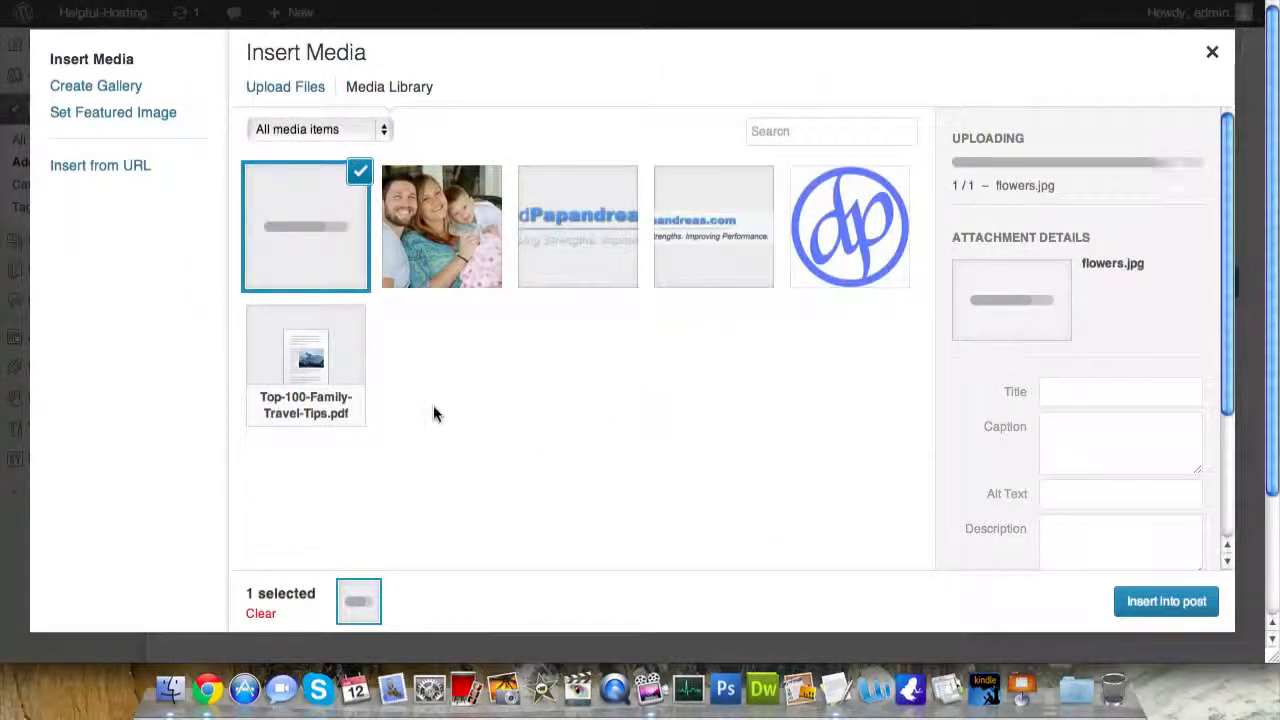
{"action": "left_click", "coordinate": [300, 275]}
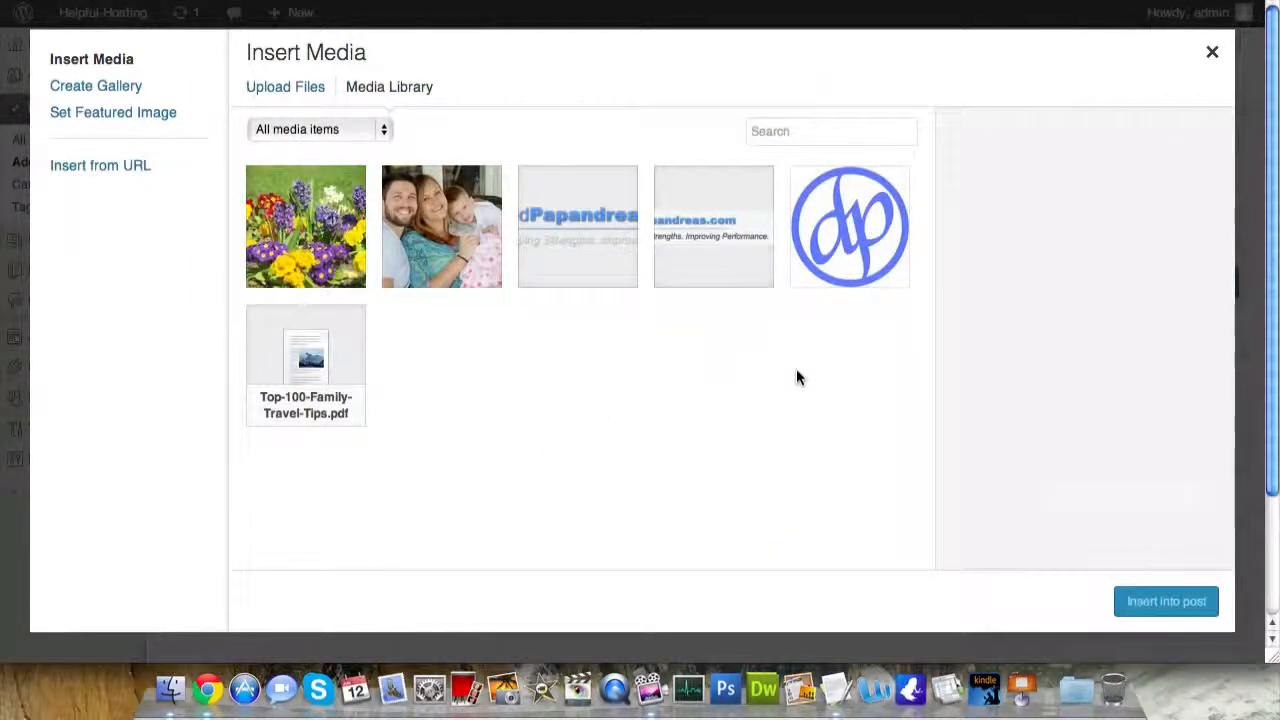
{"action": "left_click", "coordinate": [334, 228]}
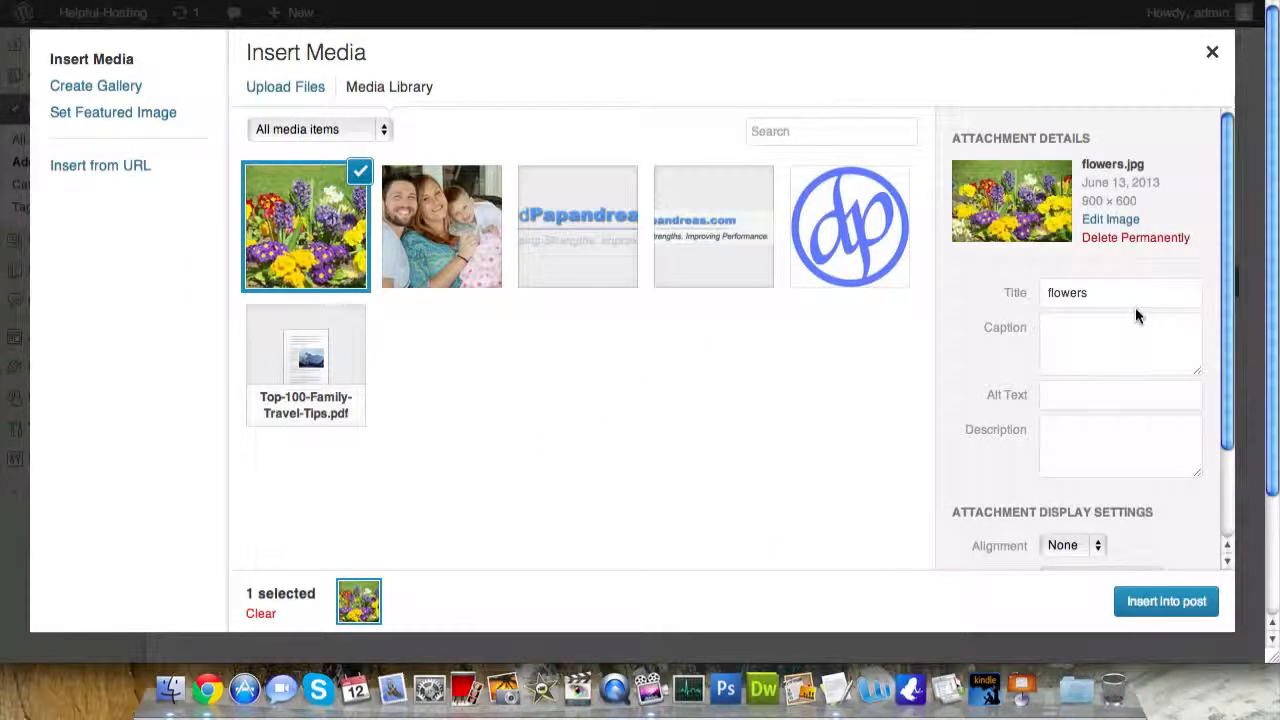
- Insert the flowers image into the post left-aligned at Medium 300 × 200 size
{"action": "scroll", "coordinate": [1143, 527], "scroll_direction": "down", "scroll_amount": 3}
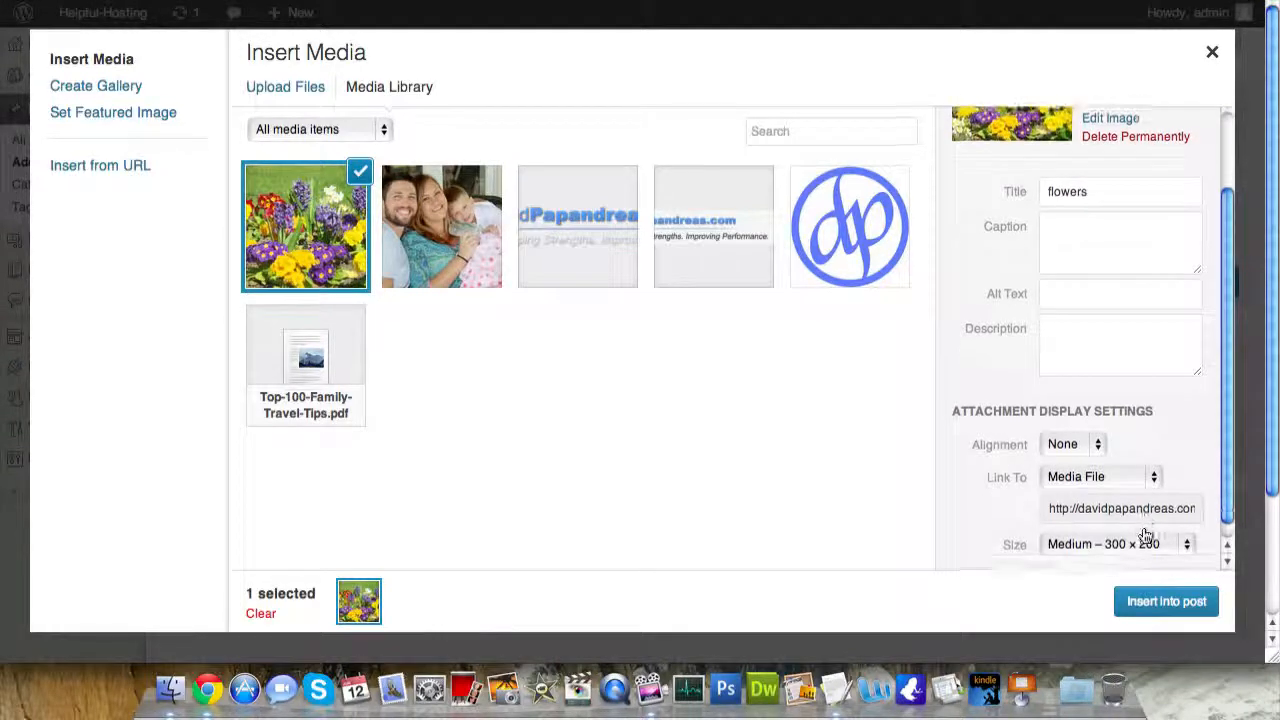
{"action": "left_click", "coordinate": [1101, 436]}
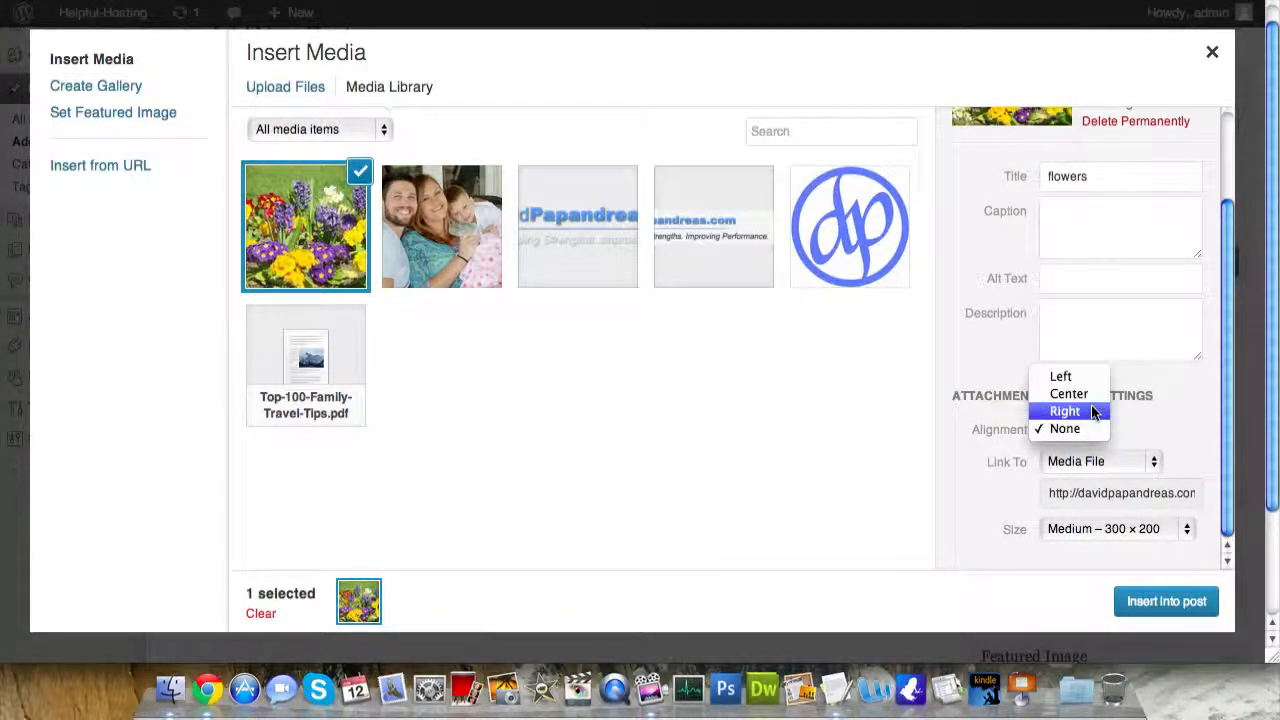
{"action": "left_click", "coordinate": [1070, 376]}
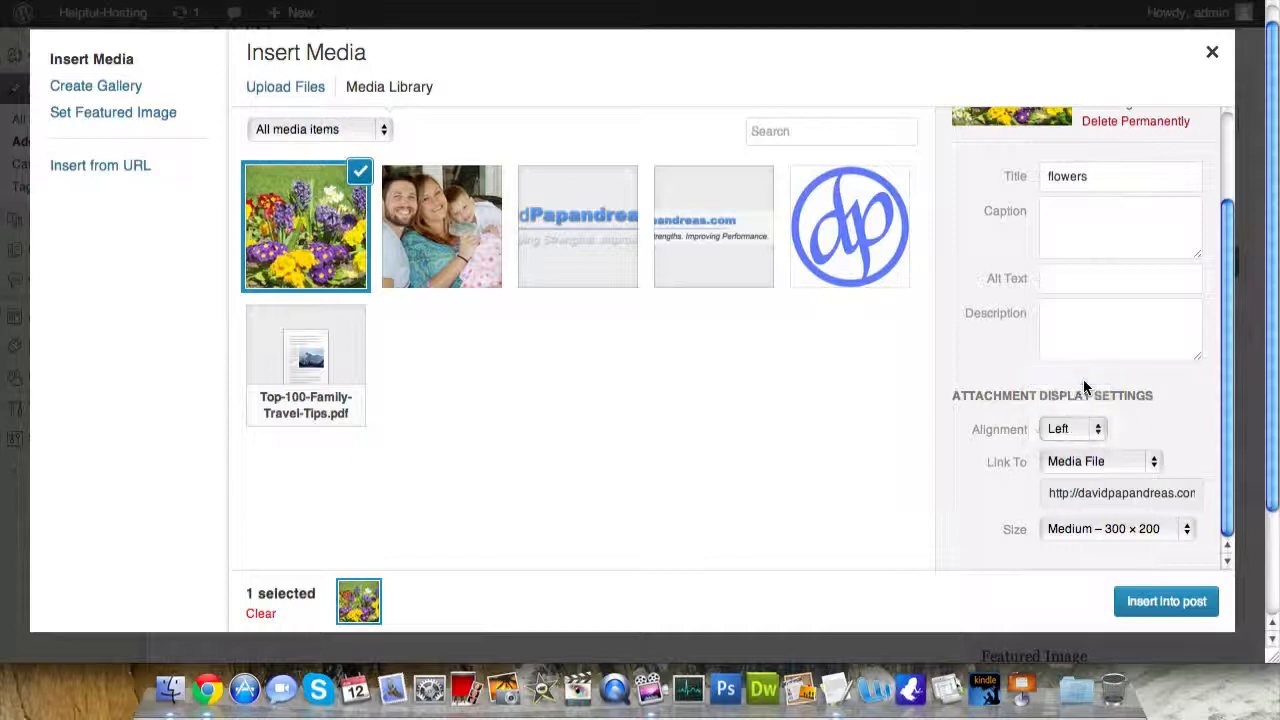
{"action": "left_click", "coordinate": [1140, 532]}
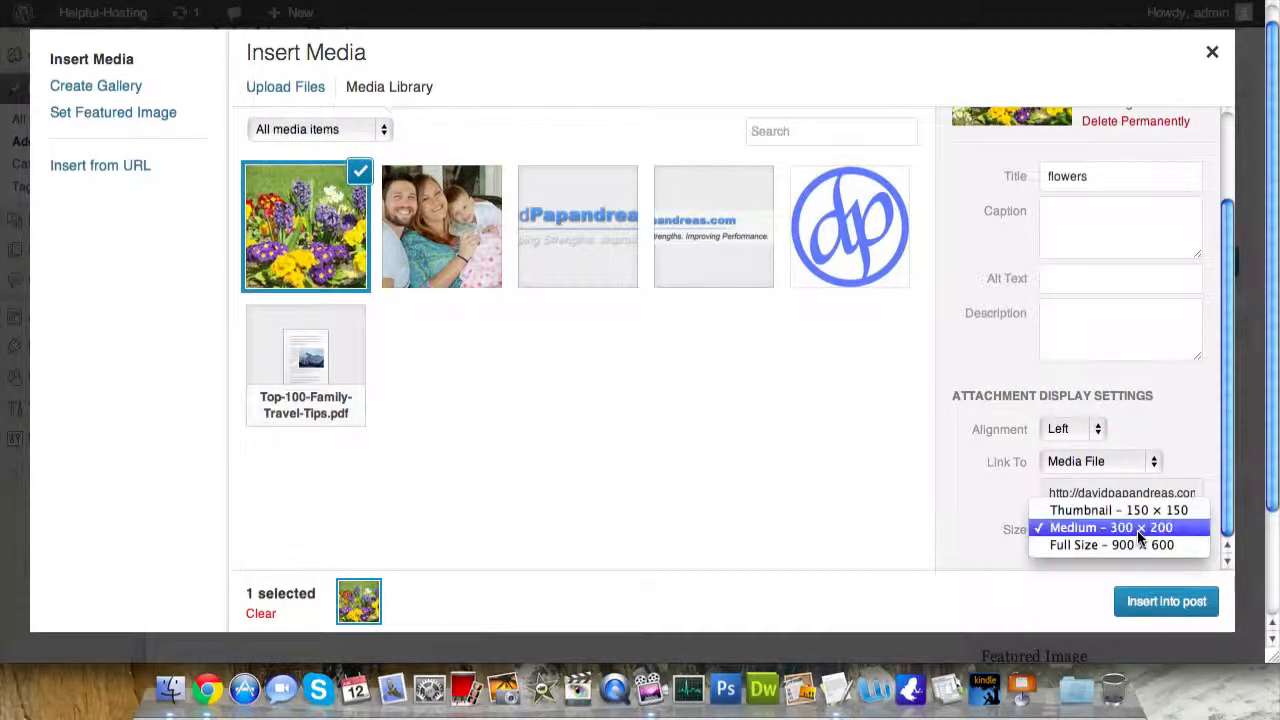
{"action": "left_click", "coordinate": [1137, 528]}
{"action": "left_click", "coordinate": [1160, 600]}
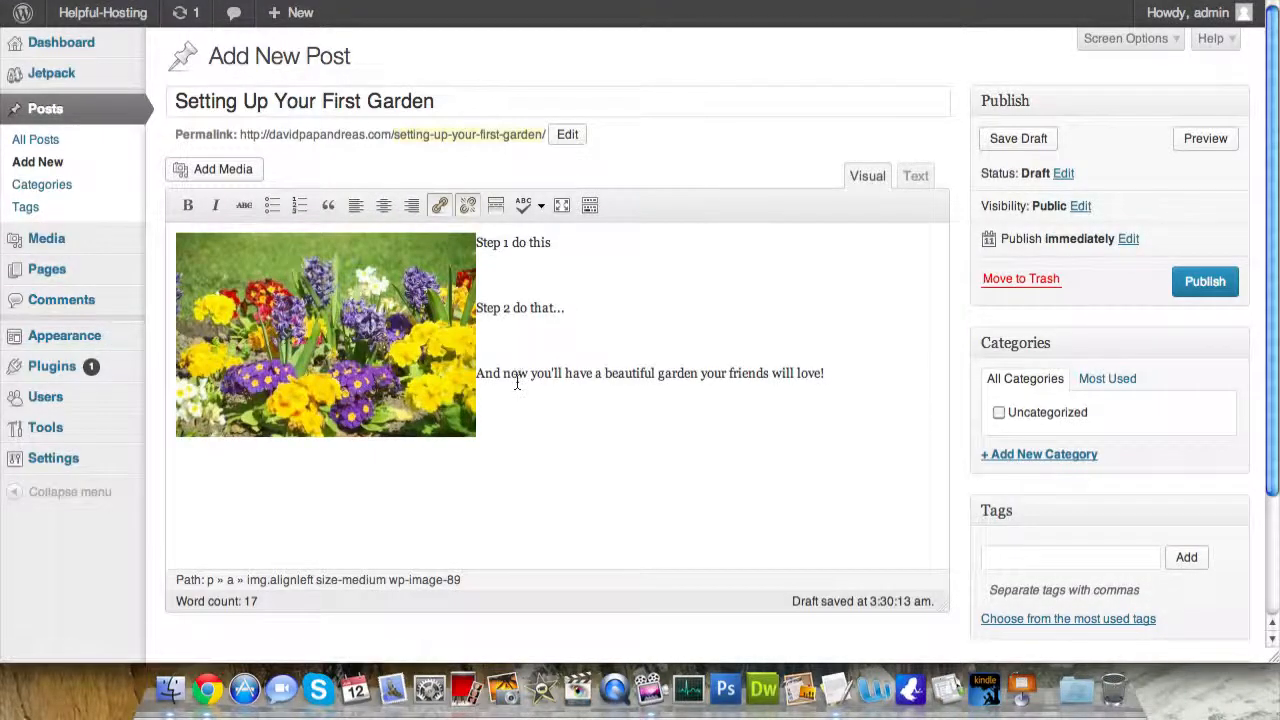
- Publish 'Setting Up Your First Garden' and open its live post page
{"action": "left_click", "coordinate": [1198, 281]}
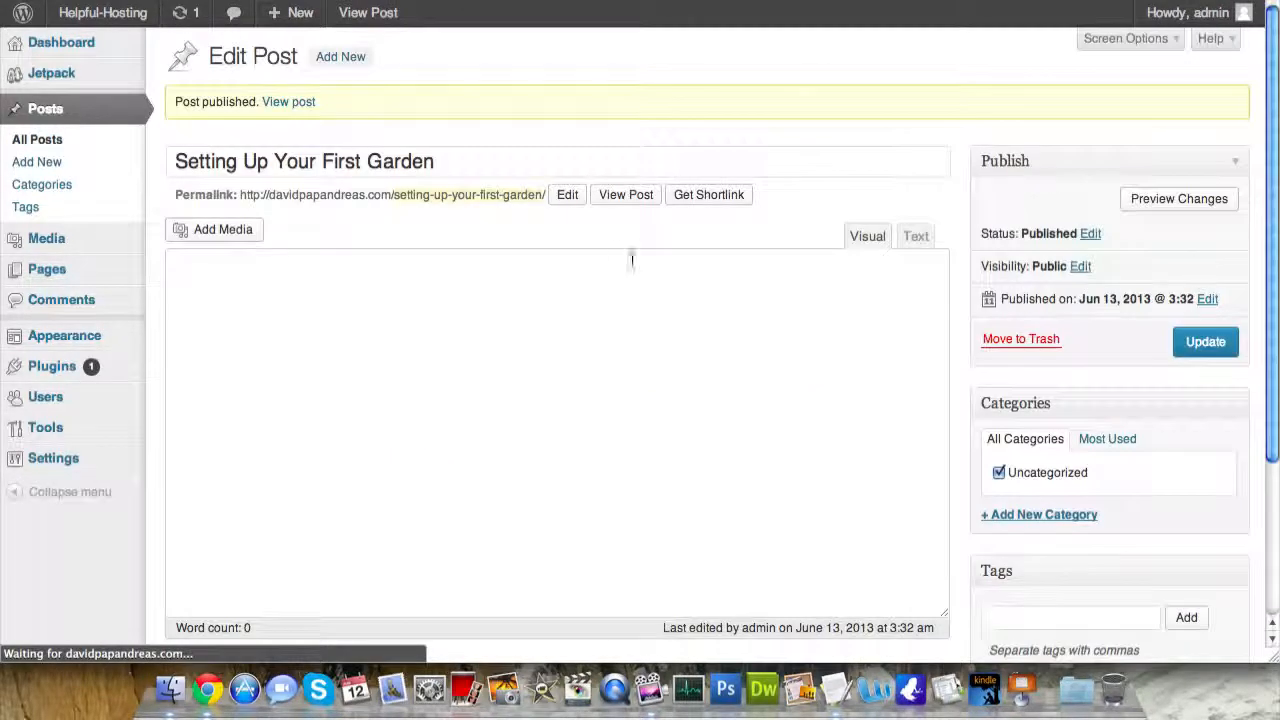
{"action": "left_click", "coordinate": [285, 104]}
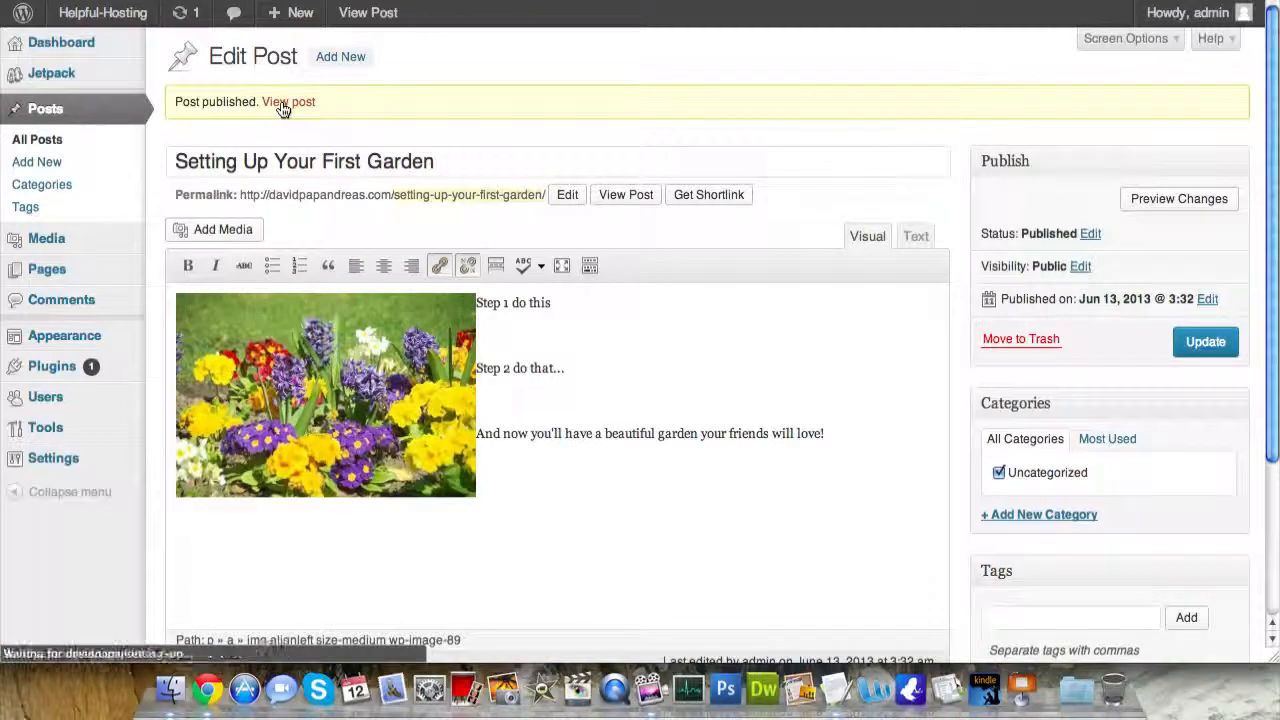
{"action": "scroll", "coordinate": [543, 317], "scroll_direction": "down", "scroll_amount": 5}
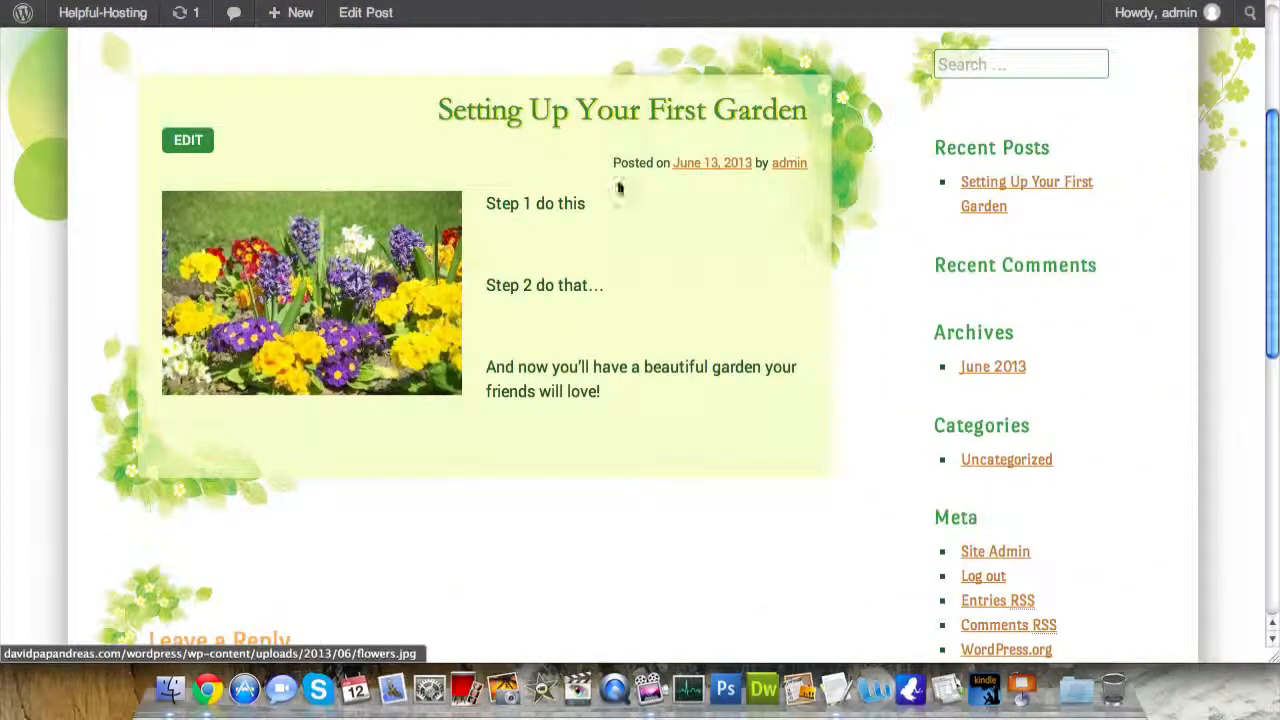
- View the garden photo full size, scroll through the live post and comment form, then return to the editor
{"action": "scroll", "coordinate": [586, 204], "scroll_direction": "up", "scroll_amount": 1}
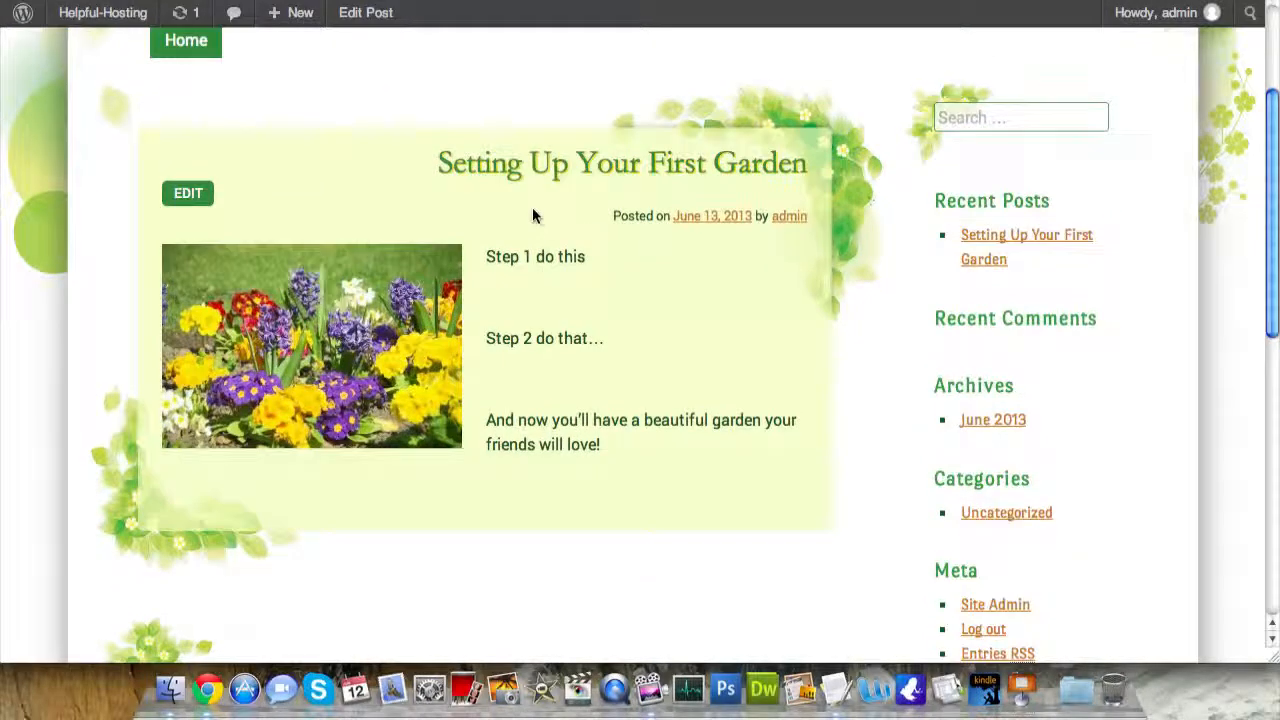
{"action": "left_click", "coordinate": [361, 343]}
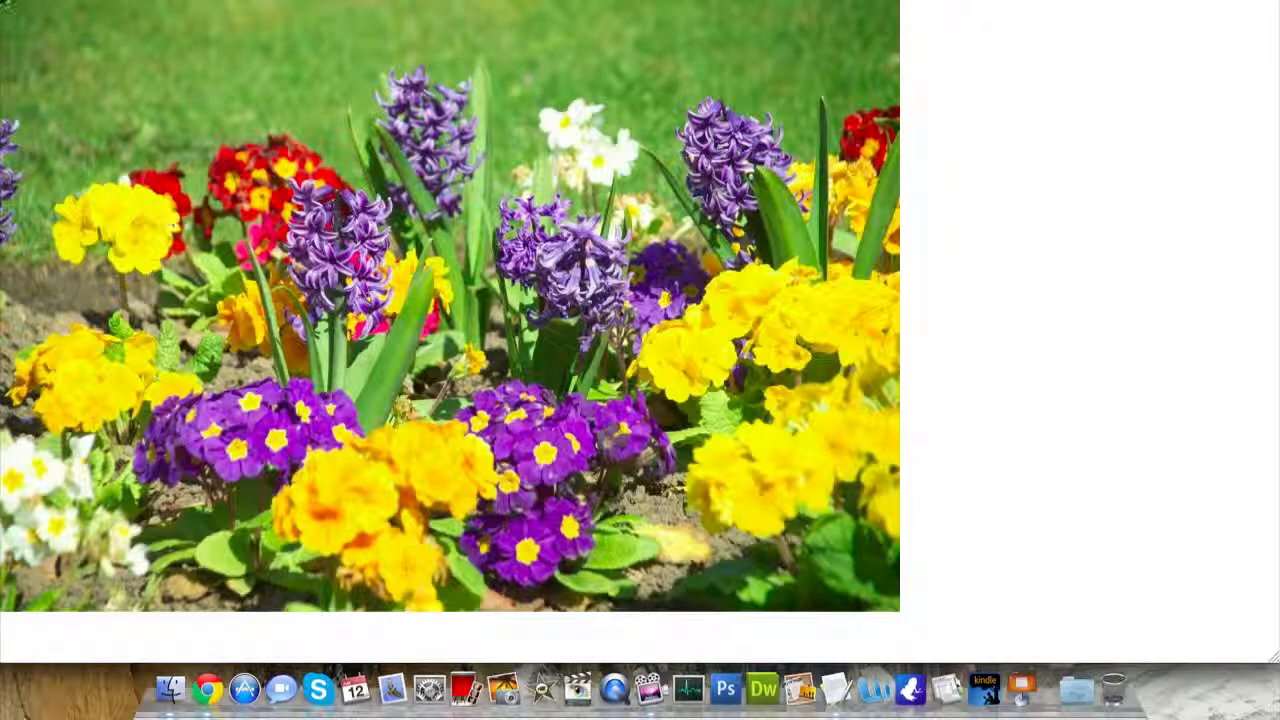
{"action": "key", "text": "super+Left"}
{"action": "scroll", "coordinate": [671, 368], "scroll_direction": "down", "scroll_amount": 10}
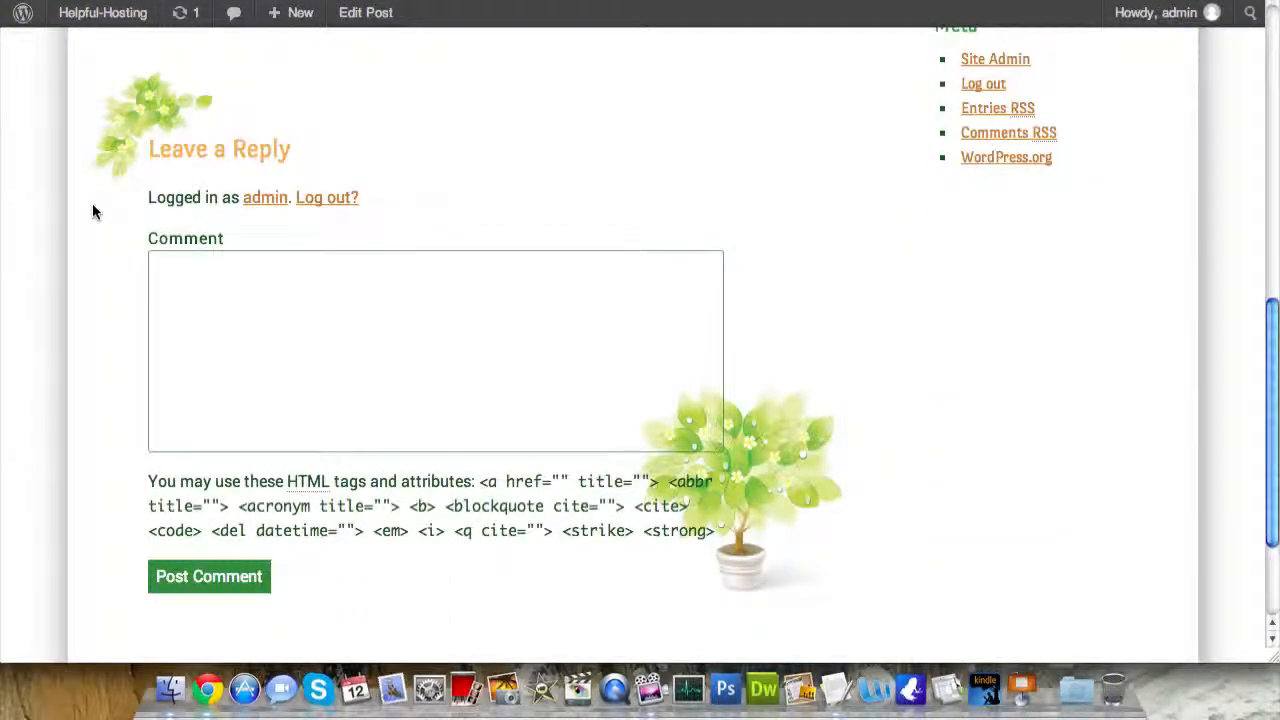
{"action": "scroll", "coordinate": [72, 320], "scroll_direction": "down", "scroll_amount": 3}
{"action": "scroll", "coordinate": [72, 320], "scroll_direction": "up", "scroll_amount": 2}
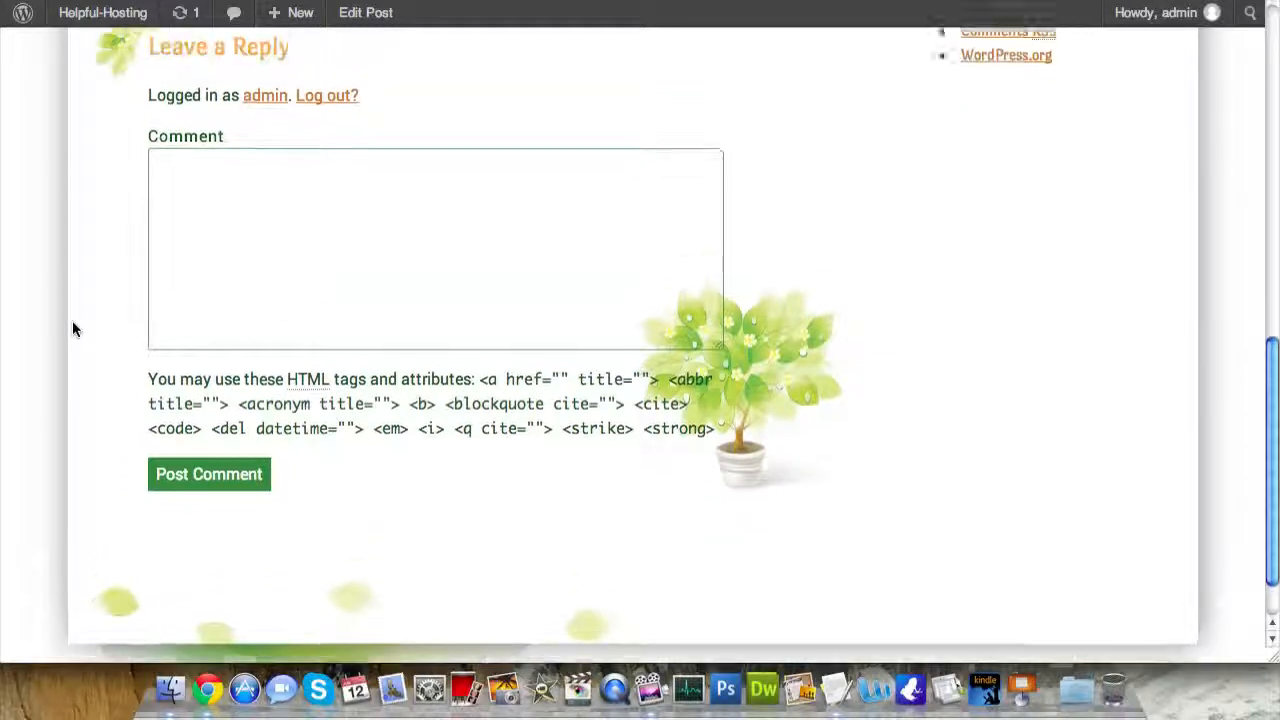
{"action": "scroll", "coordinate": [73, 325], "scroll_direction": "up", "scroll_amount": 8}
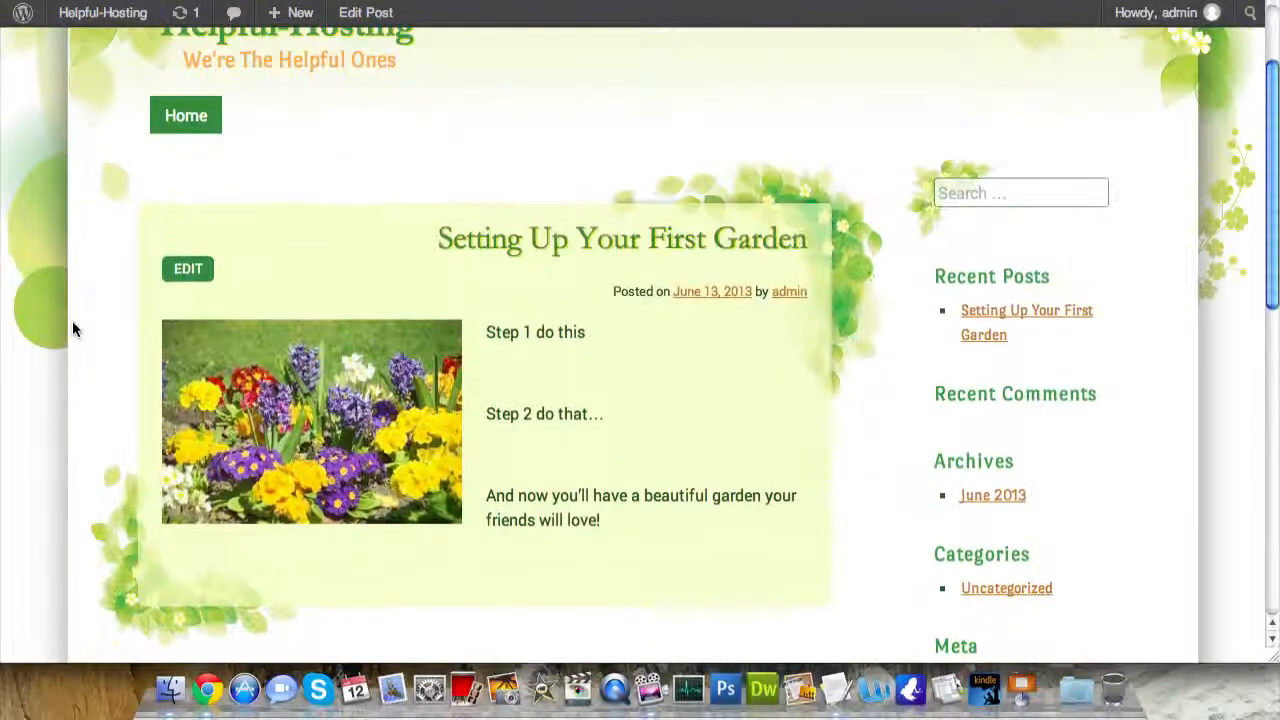
{"action": "scroll", "coordinate": [2, 360], "scroll_direction": "up", "scroll_amount": 2}
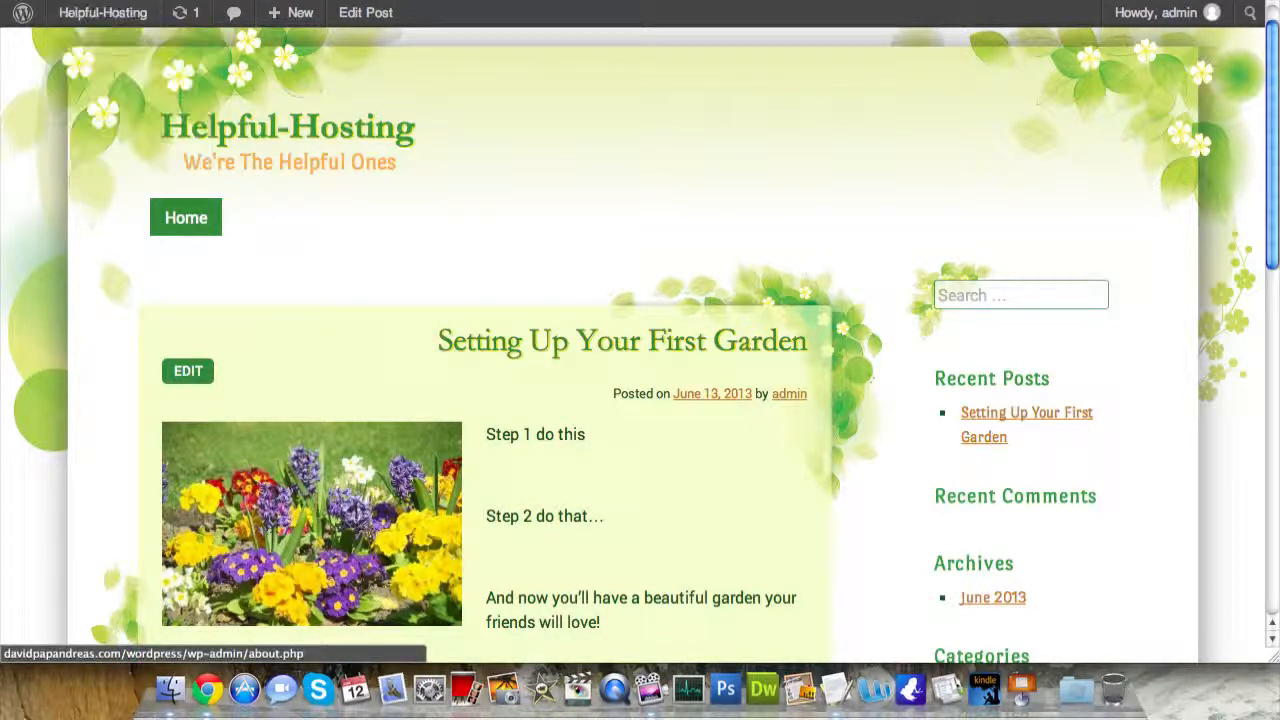
{"action": "key", "text": "super+bracketleft"}
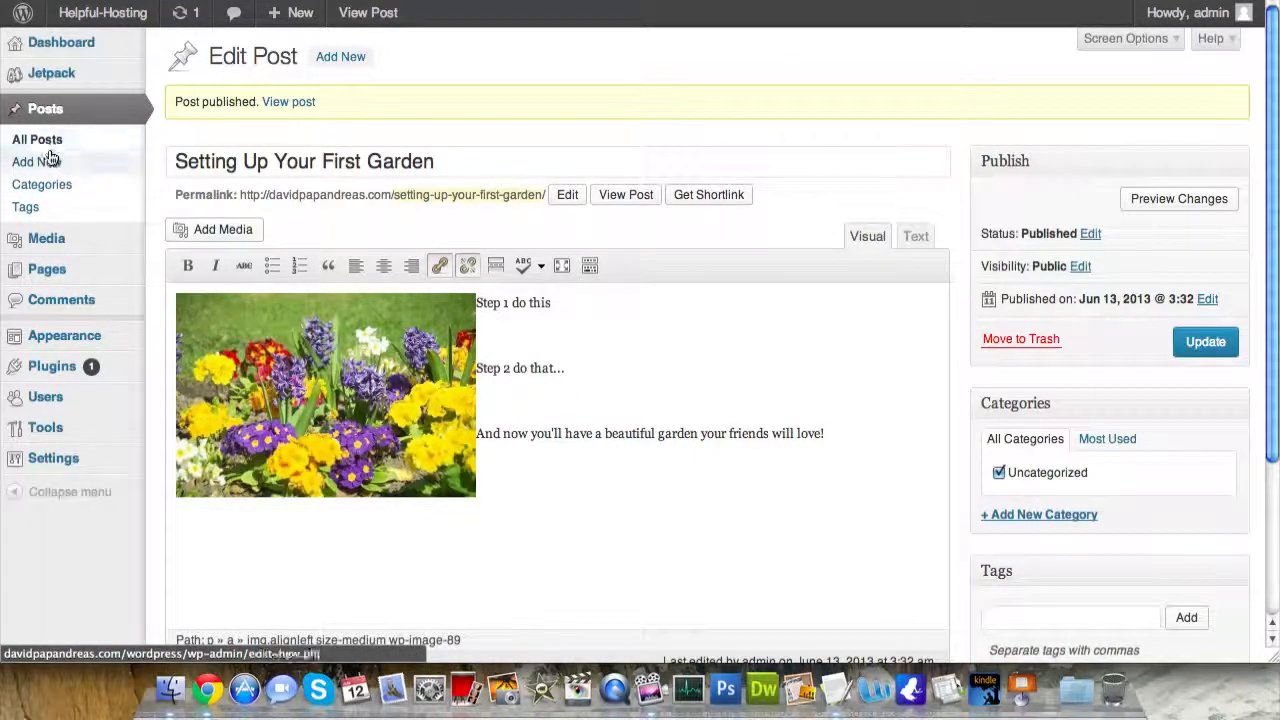
- Open All Posts, where 'Setting Up Your First Garden' is the only post
{"action": "left_click", "coordinate": [57, 114]}
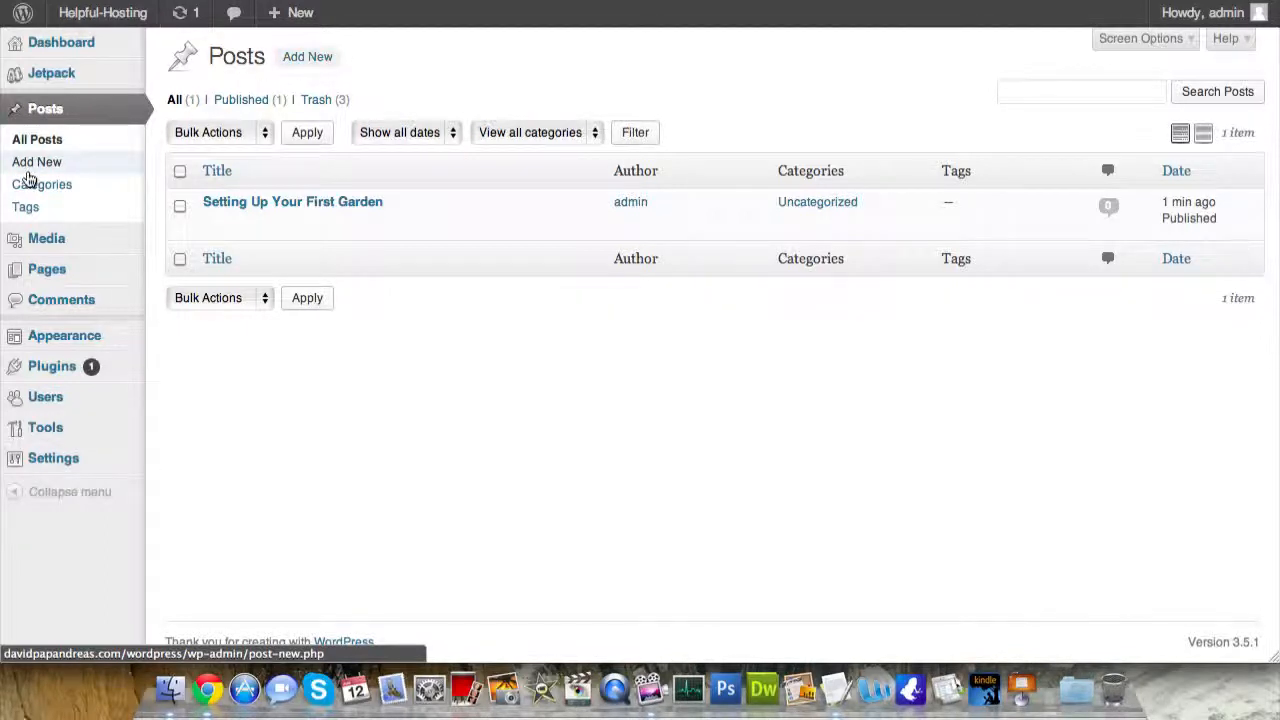
{"action": "mouse_move", "coordinate": [62, 358]}
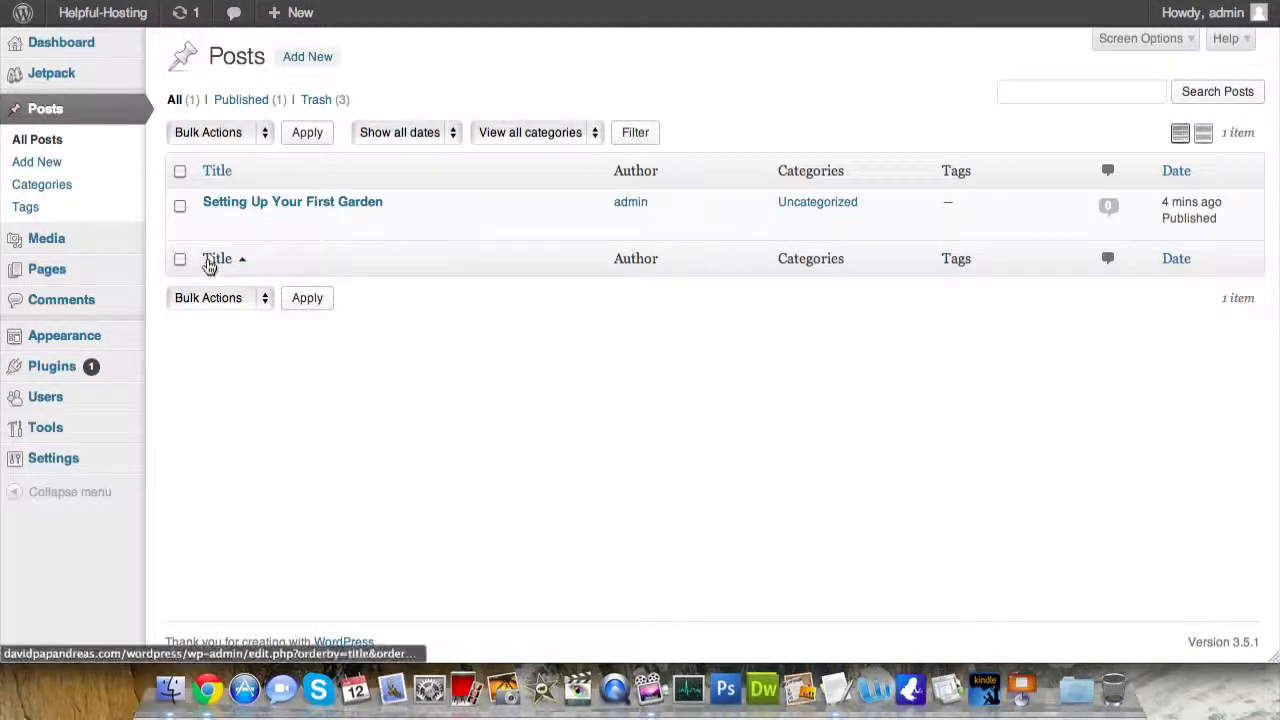
{"action": "mouse_move", "coordinate": [77, 269]}
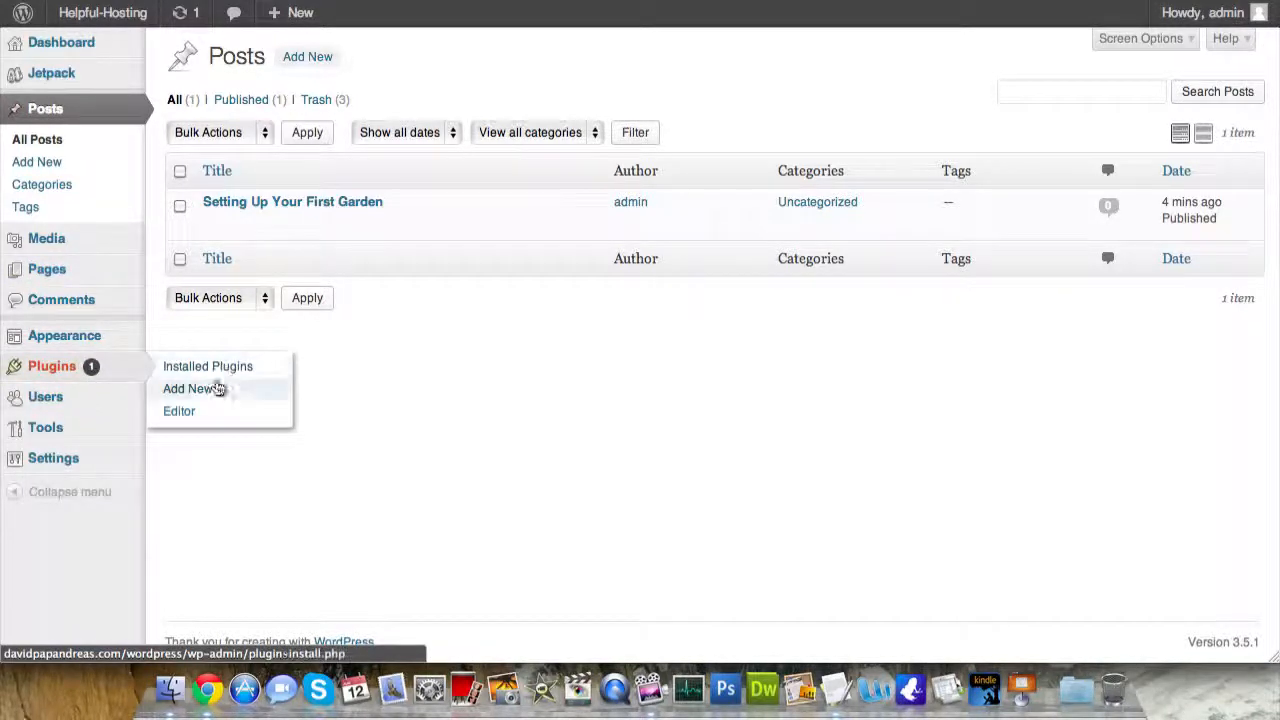
- Search the plugin directory for 'contact'
{"action": "left_click", "coordinate": [218, 388]}
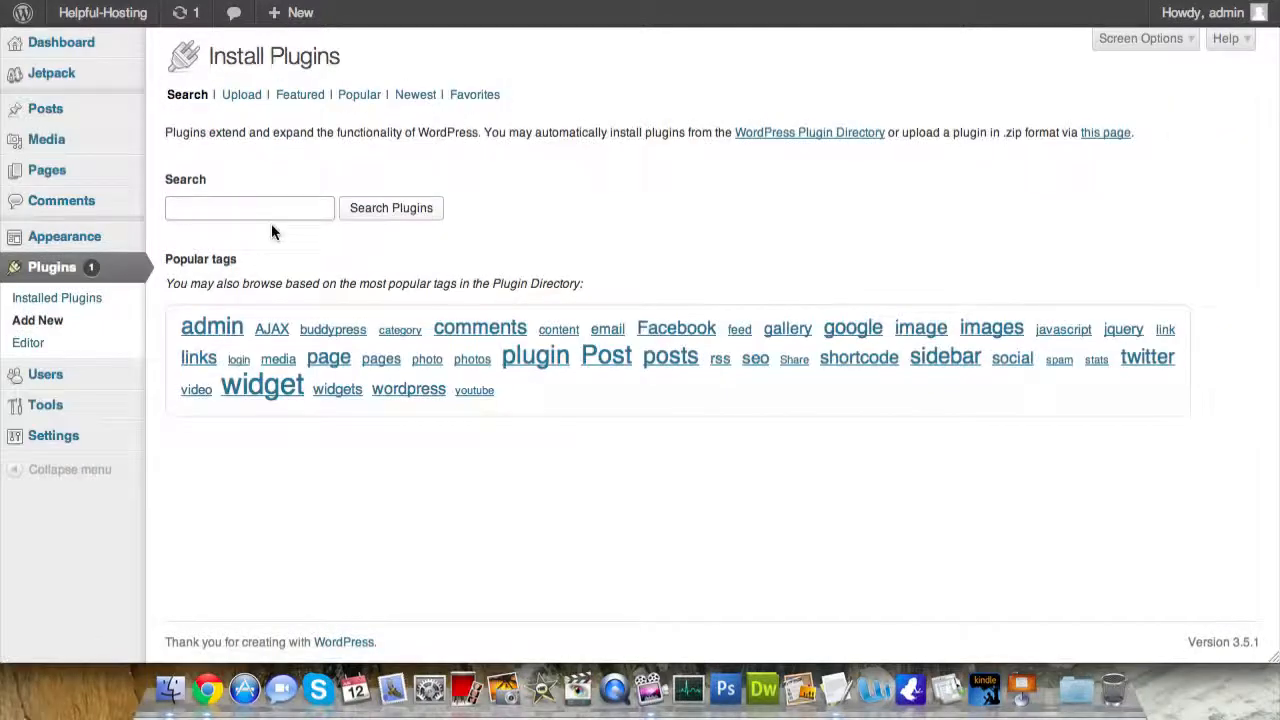
{"action": "left_click", "coordinate": [271, 210]}
{"action": "type", "text": "contact"}
{"action": "key", "text": "Return"}
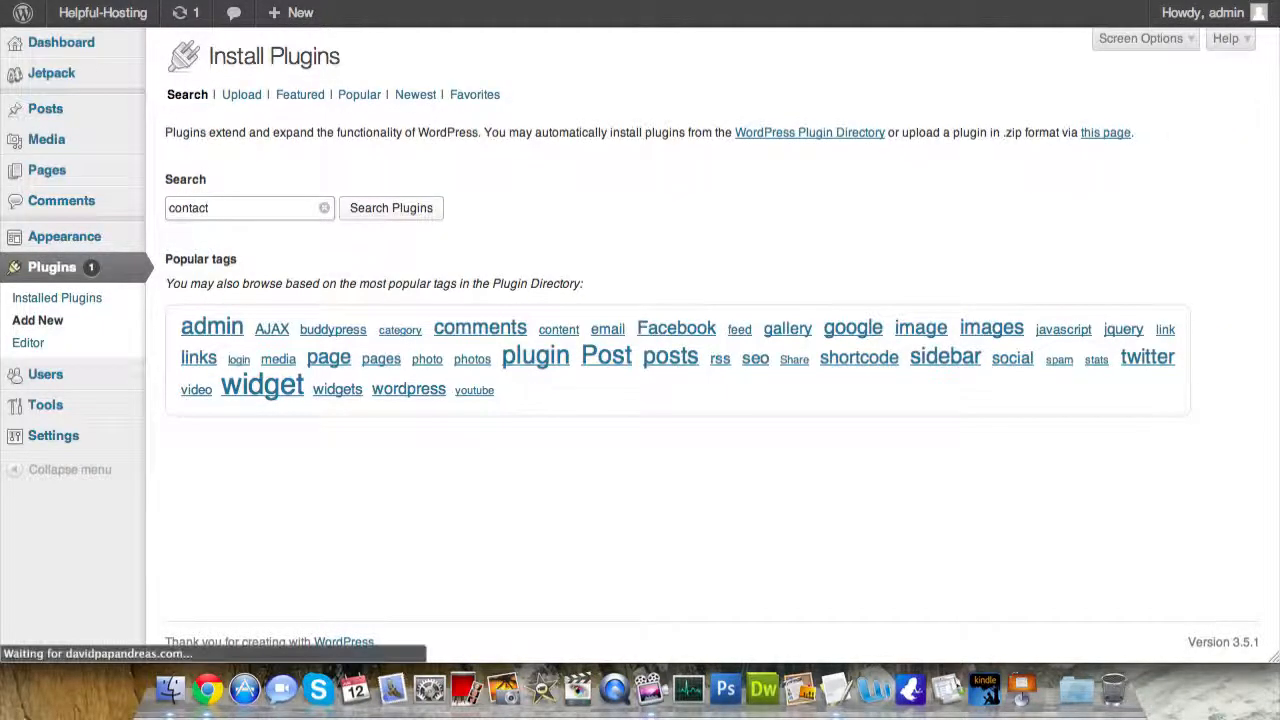
{"action": "scroll", "coordinate": [346, 368], "scroll_direction": "down", "scroll_amount": 2}
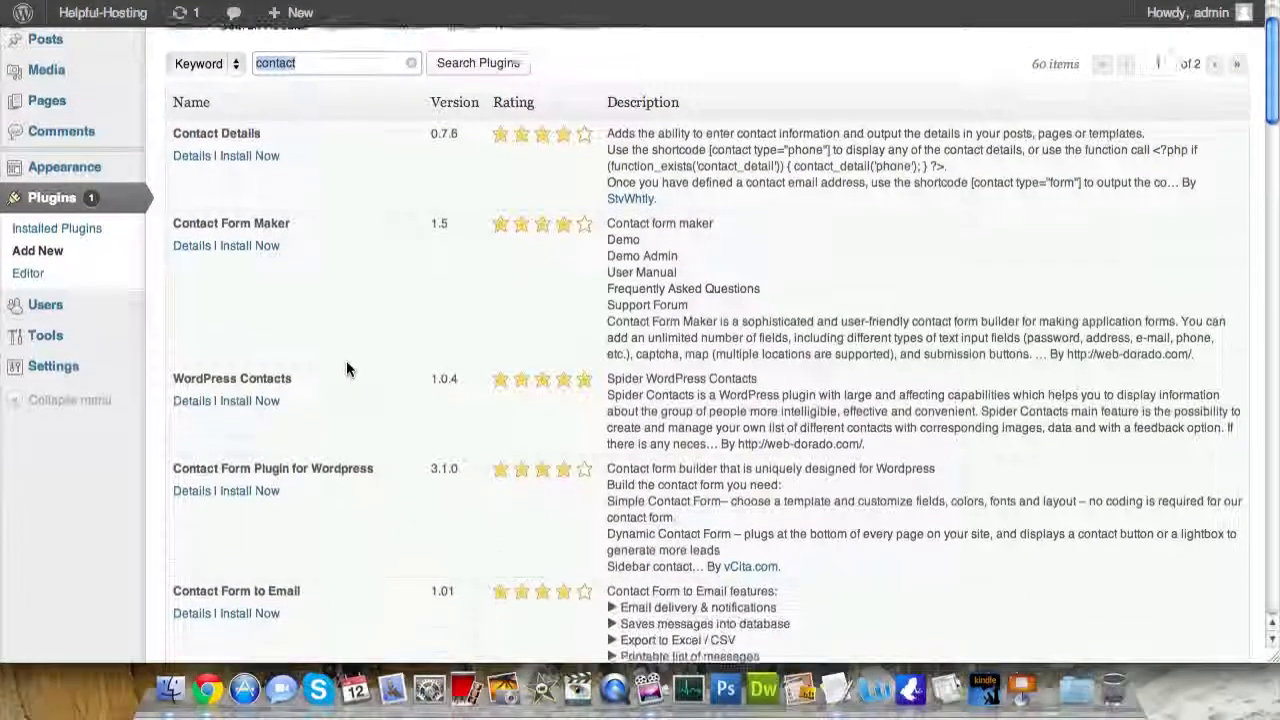
{"action": "scroll", "coordinate": [346, 370], "scroll_direction": "down", "scroll_amount": 1}
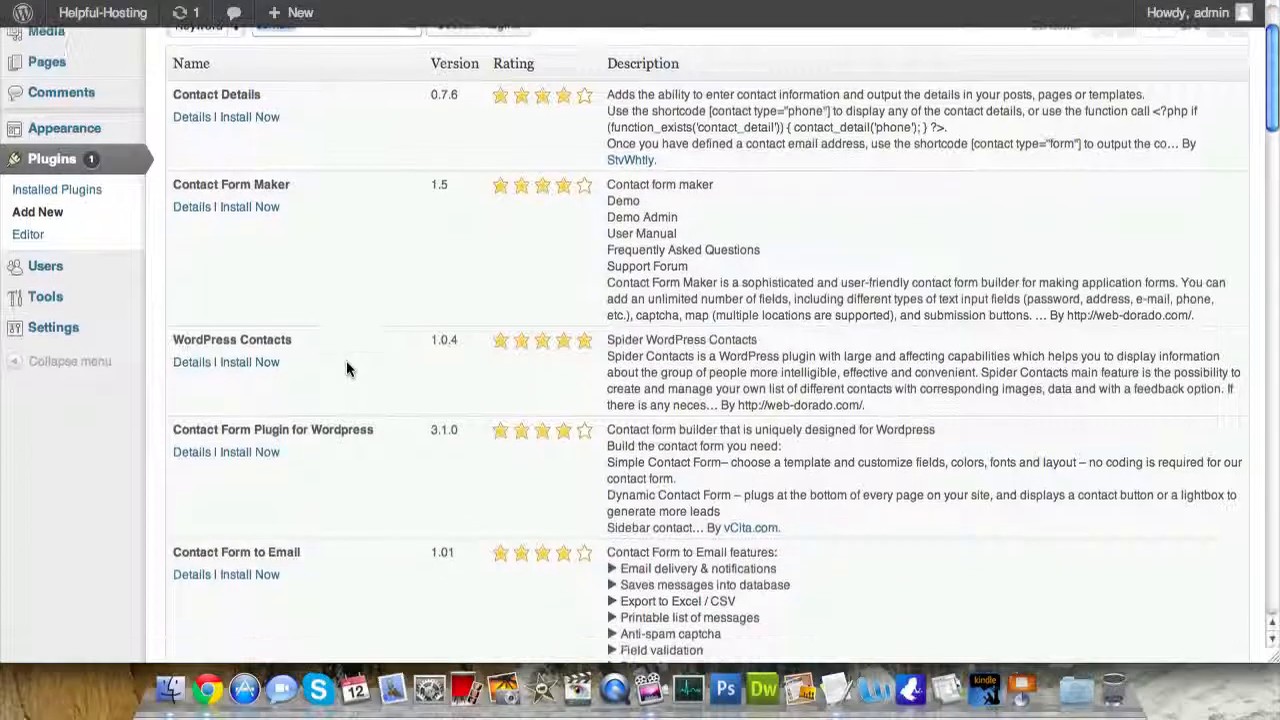
- Install and activate Contact Form Plugin for Wordpress by vCita, then open its settings
{"action": "left_click", "coordinate": [253, 450]}
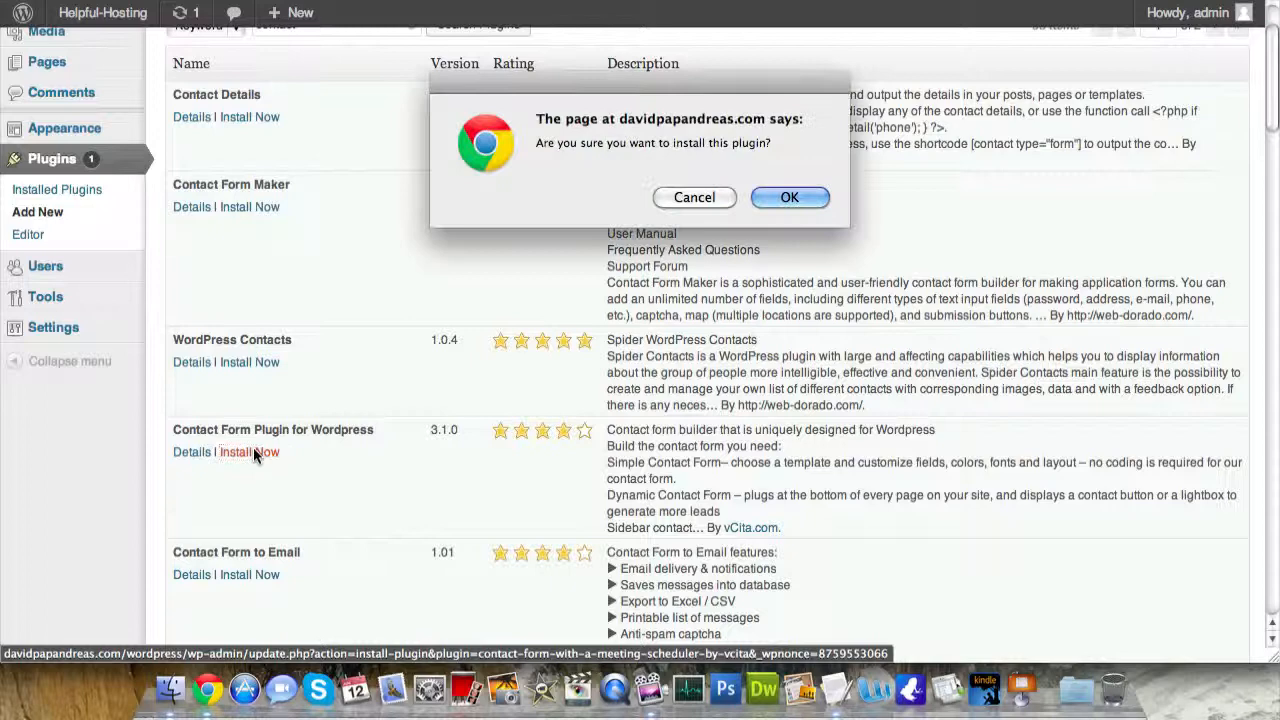
{"action": "left_click", "coordinate": [784, 196]}
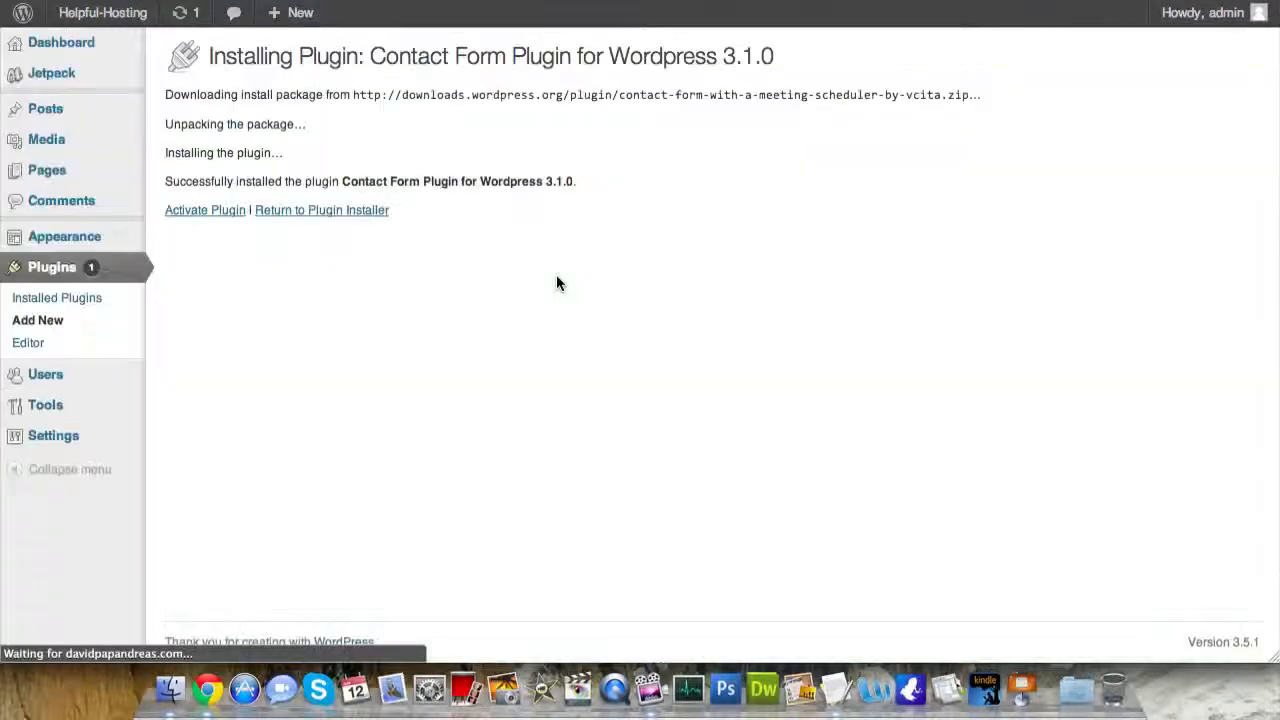
{"action": "left_click", "coordinate": [198, 212]}
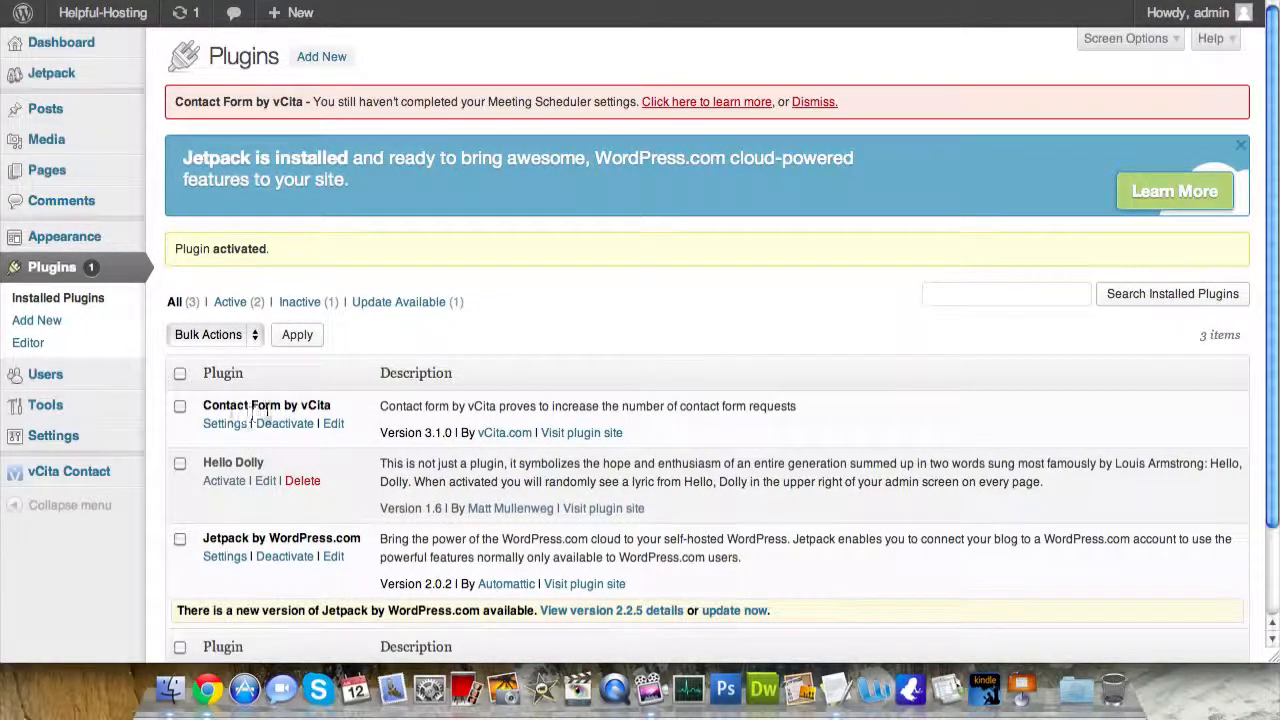
{"action": "left_click", "coordinate": [228, 430]}
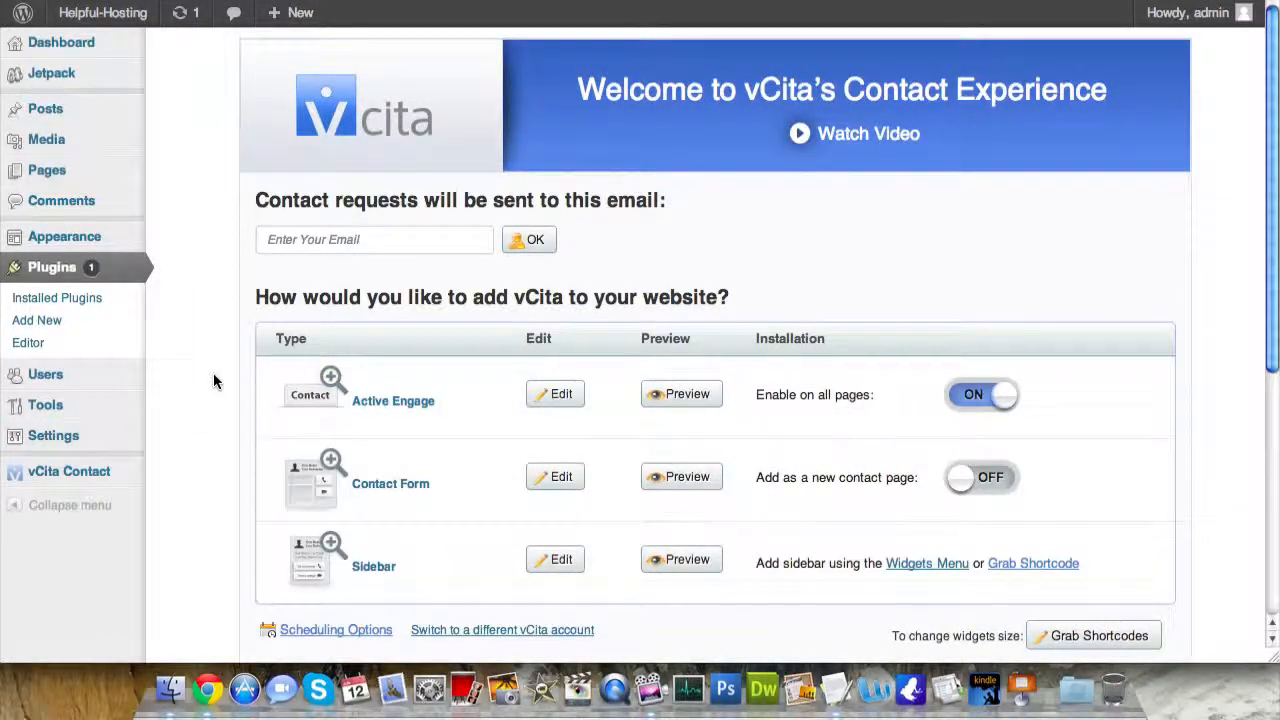
- Enter the owner's e-mail address in the vCita settings and connect
{"action": "scroll", "coordinate": [213, 373], "scroll_direction": "down", "scroll_amount": 1}
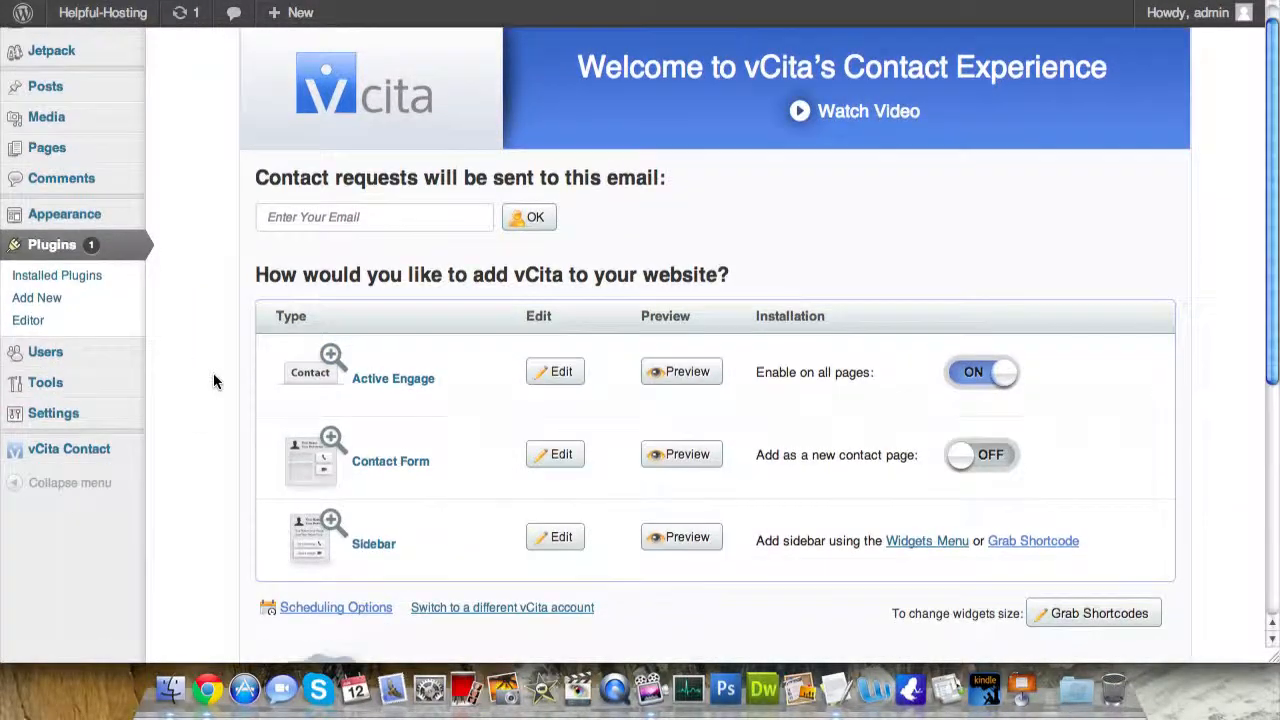
{"action": "left_click", "coordinate": [357, 218]}
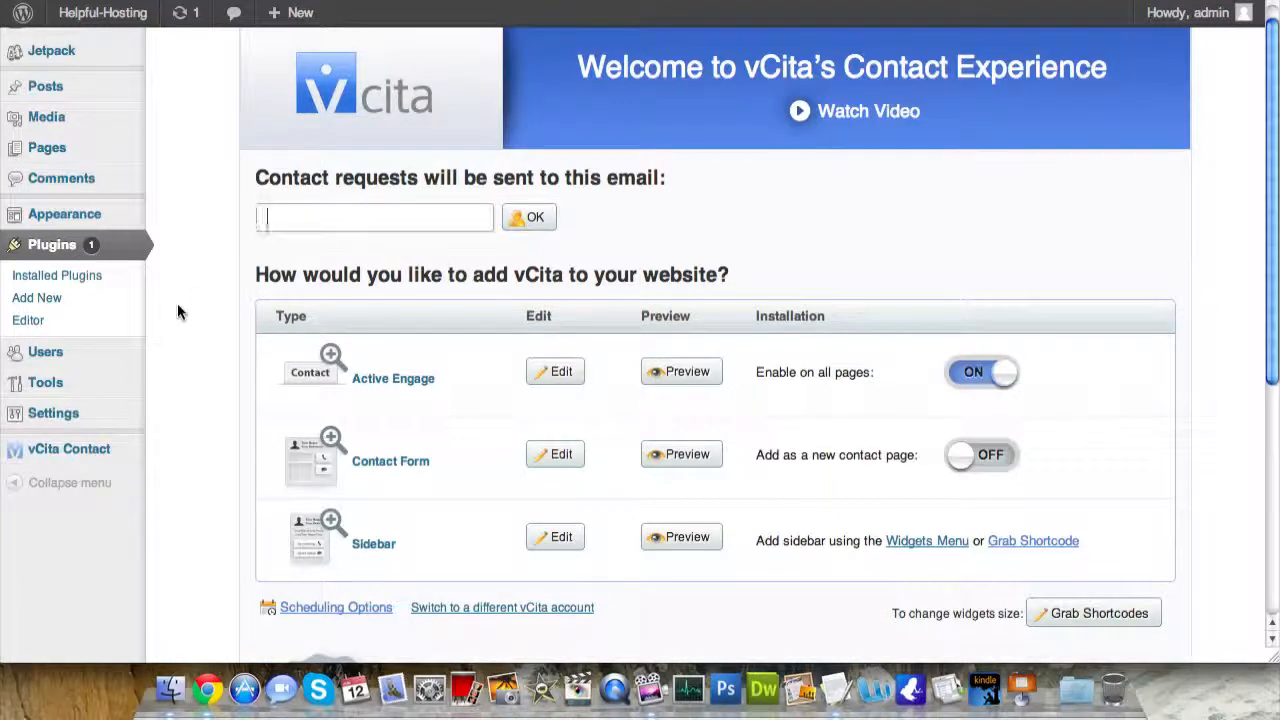
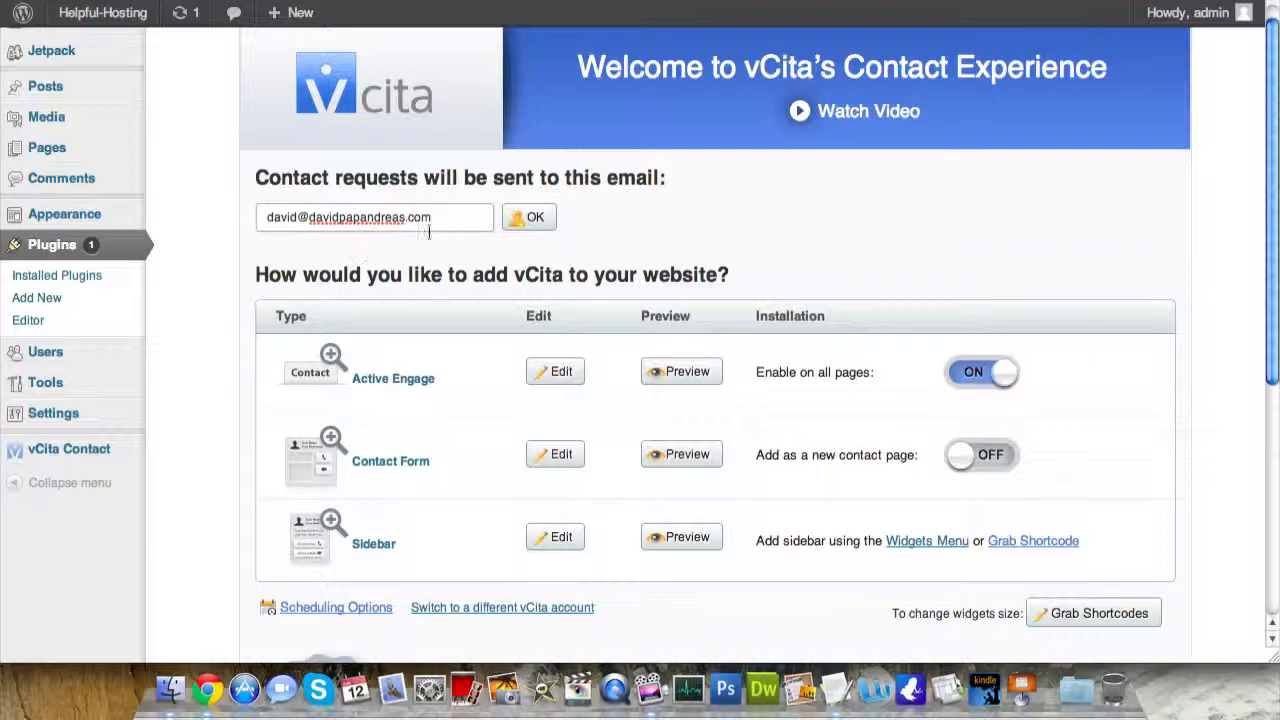
{"action": "left_click", "coordinate": [538, 218]}
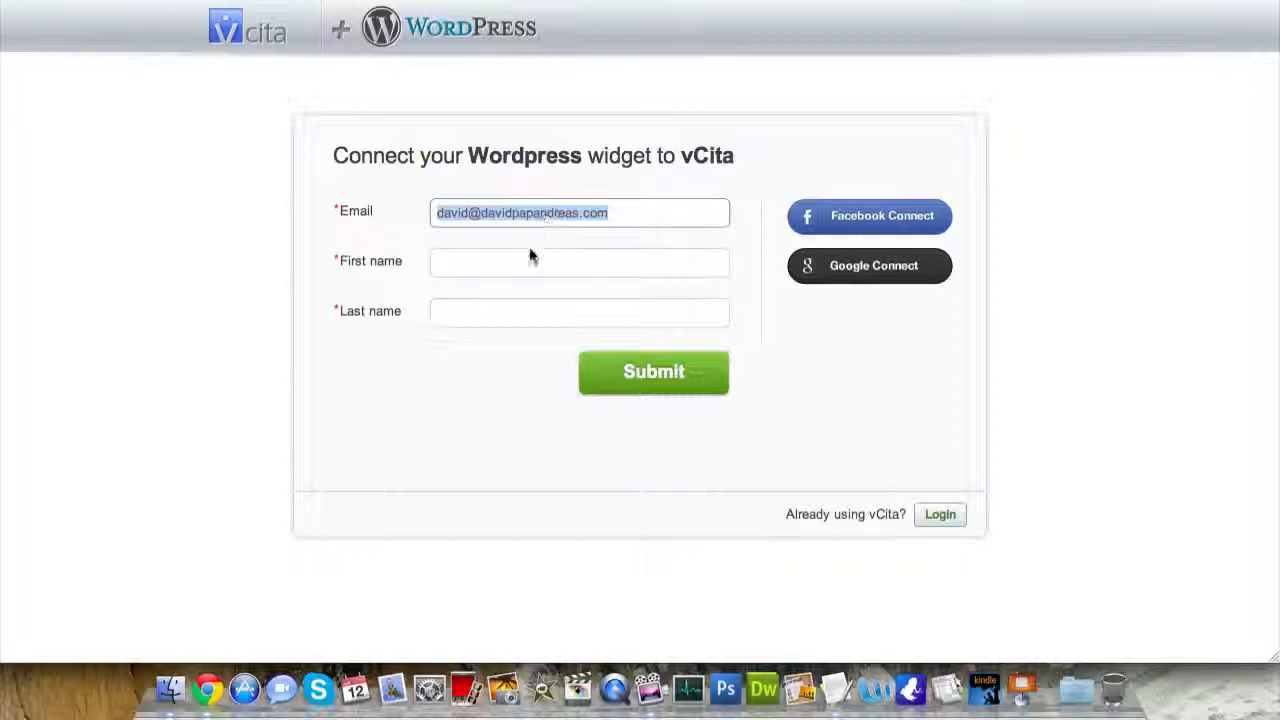
- Fill in the owner's first and last name and submit the vCita connect form
{"action": "left_click", "coordinate": [518, 265]}
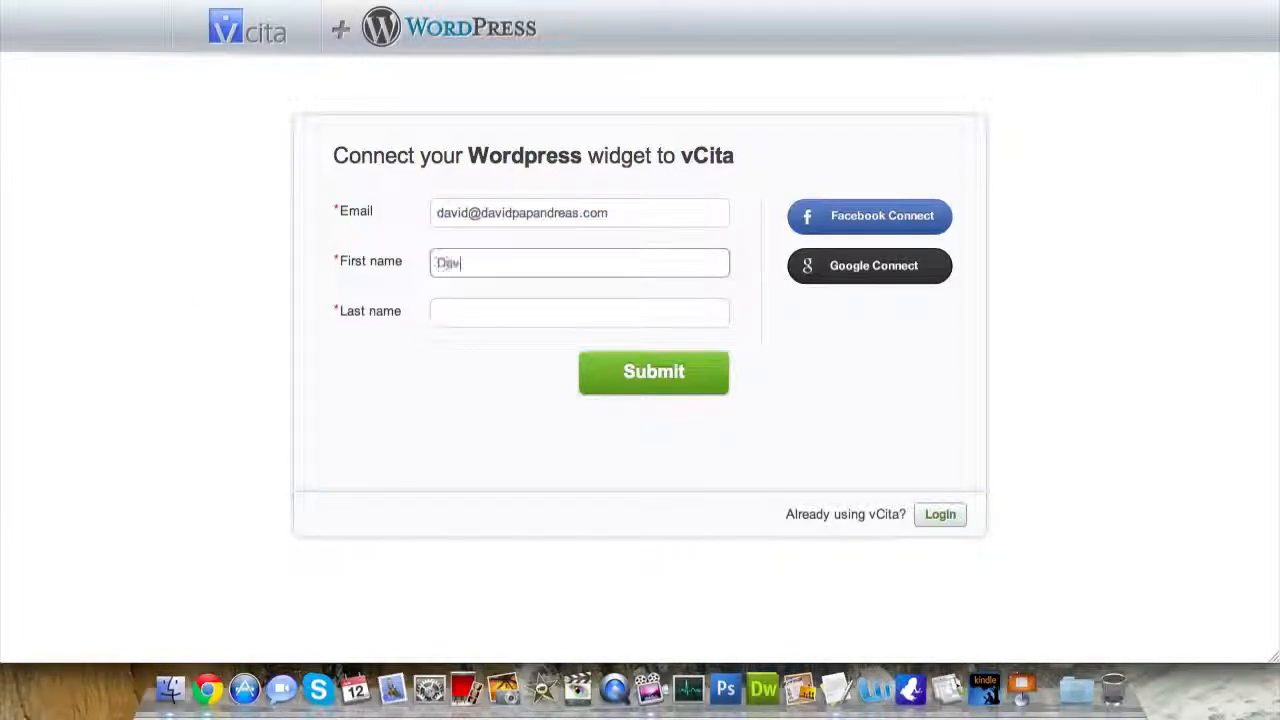
{"action": "key", "text": "Tab"}
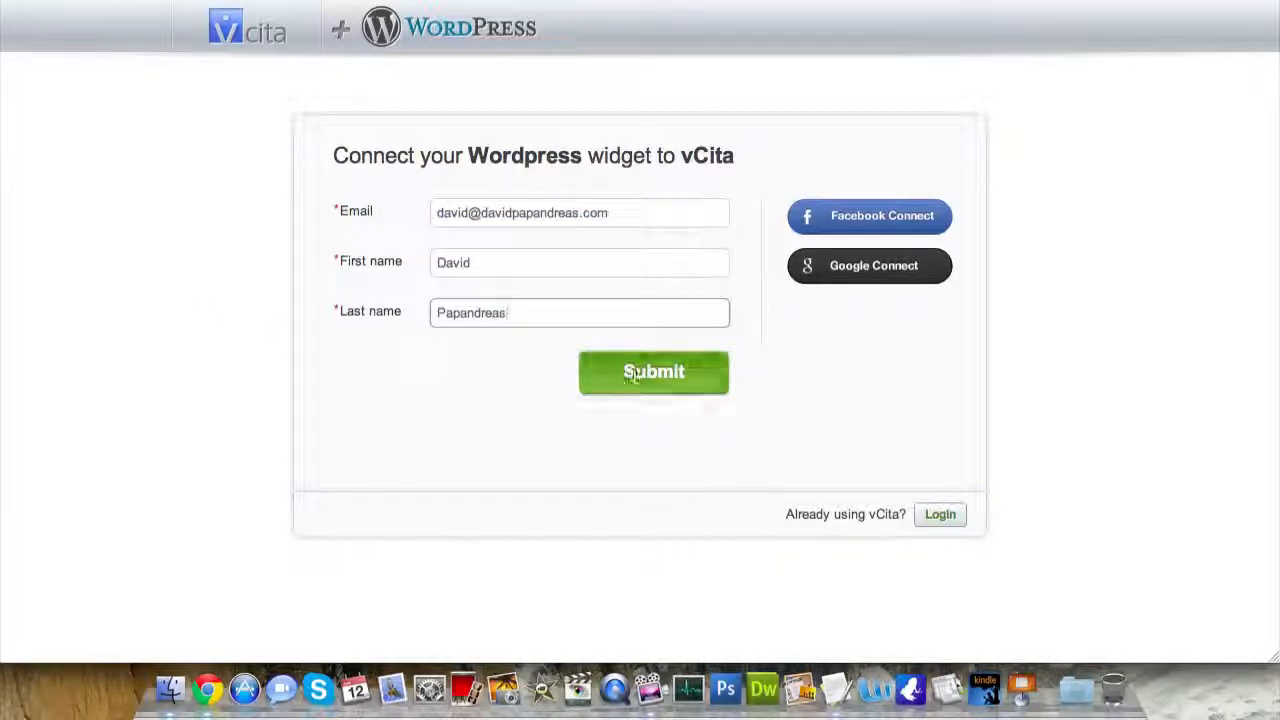
{"action": "left_click", "coordinate": [643, 371]}
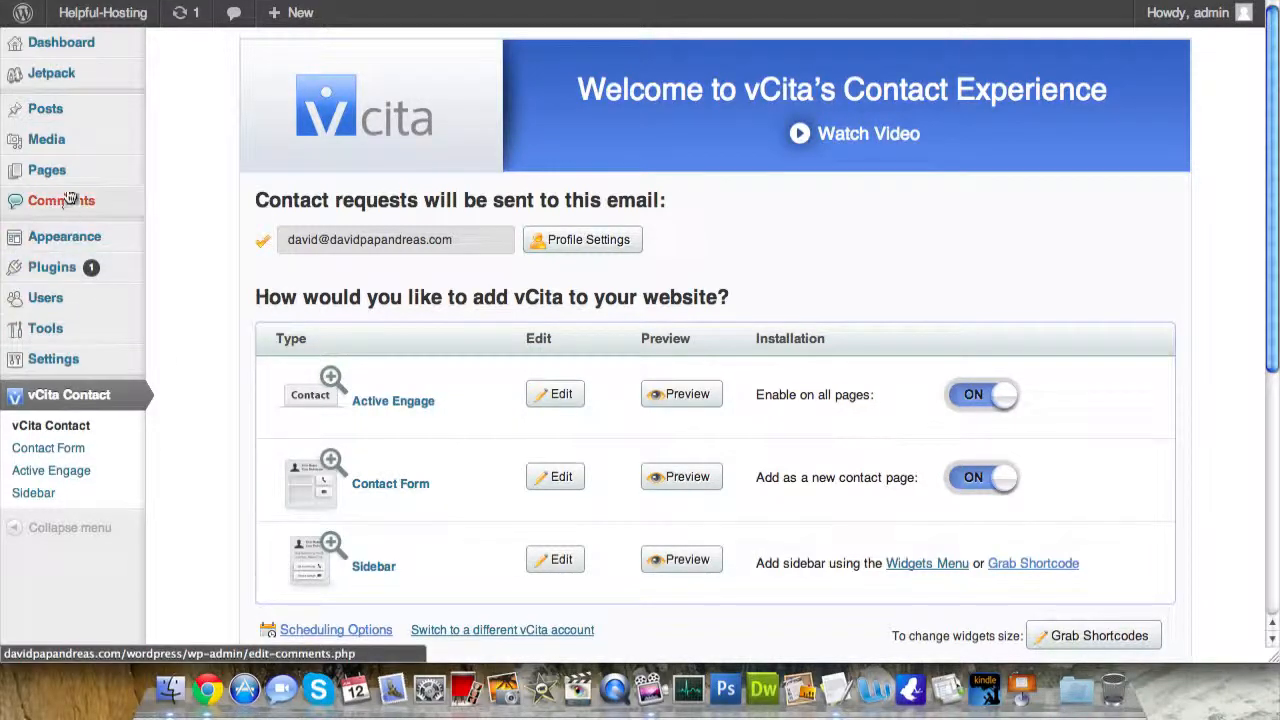
- Create a new page titled 'Contact' with the existing Contact page as its parent
{"action": "mouse_move", "coordinate": [52, 170]}
{"action": "left_click", "coordinate": [200, 192]}
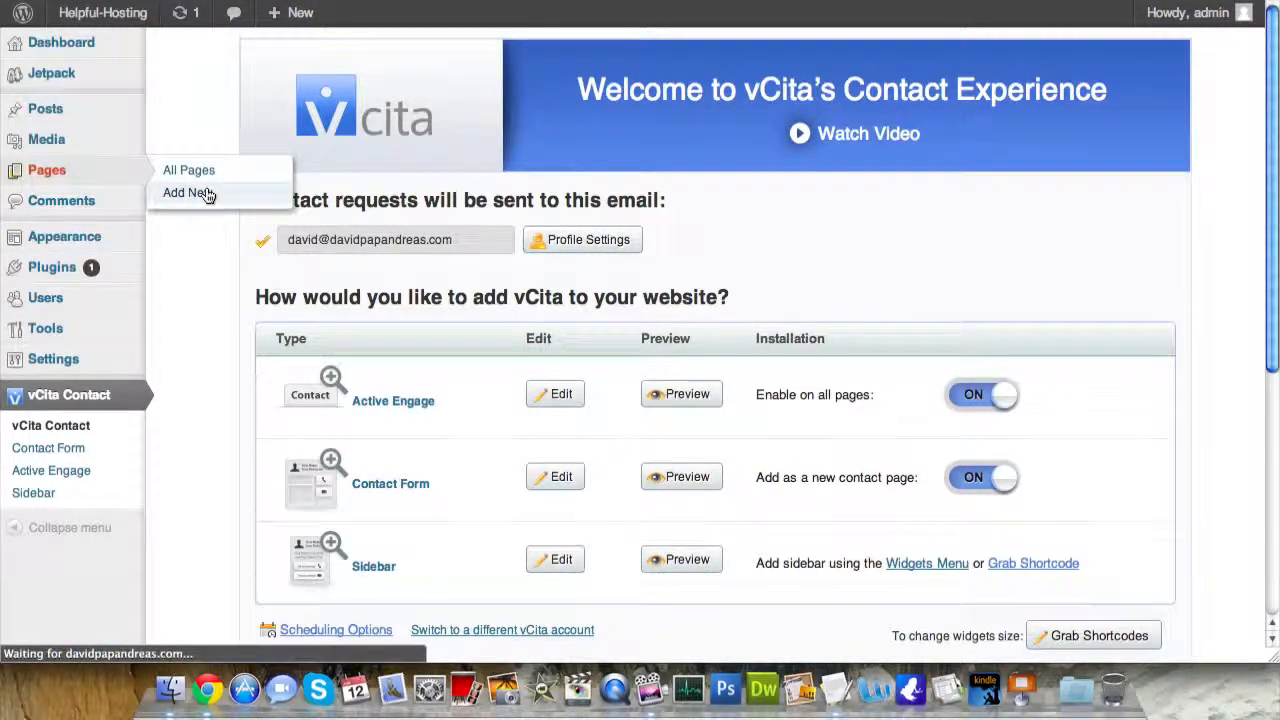
{"action": "type", "text": "Contact"}
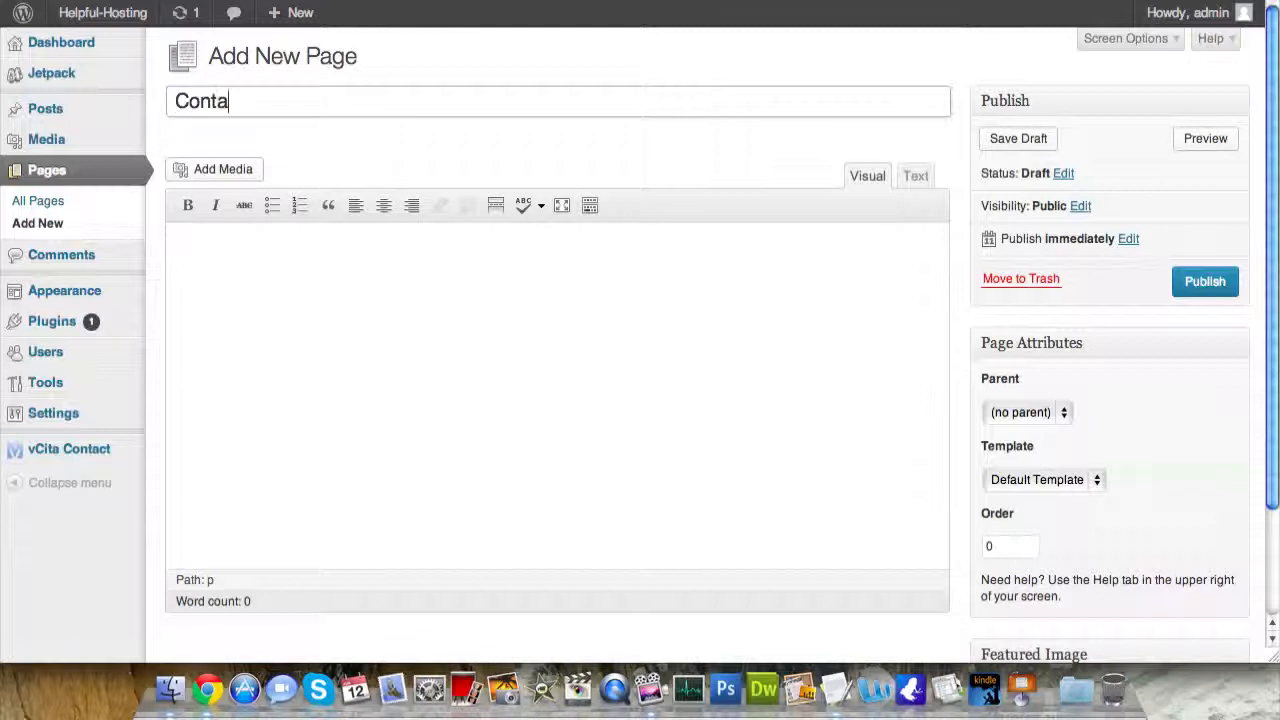
{"action": "left_click", "coordinate": [885, 325]}
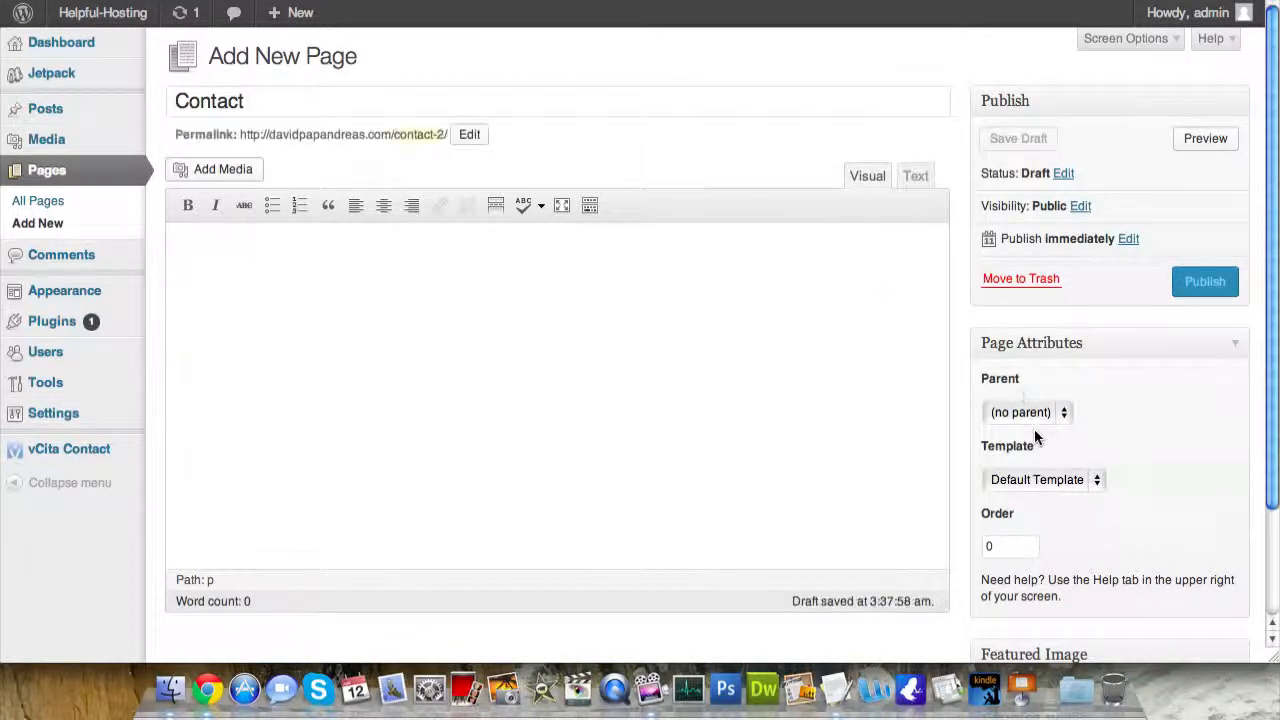
{"action": "left_click", "coordinate": [1077, 479]}
{"action": "left_click", "coordinate": [1077, 479]}
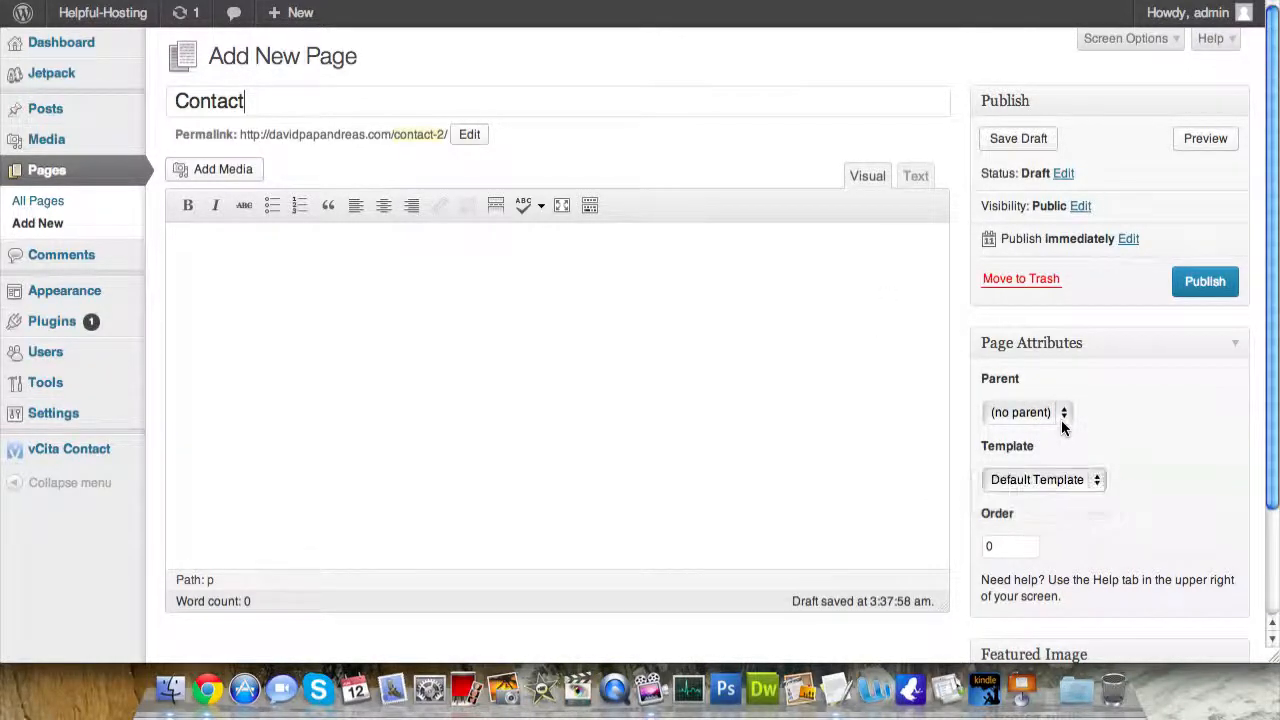
{"action": "left_click", "coordinate": [1064, 418]}
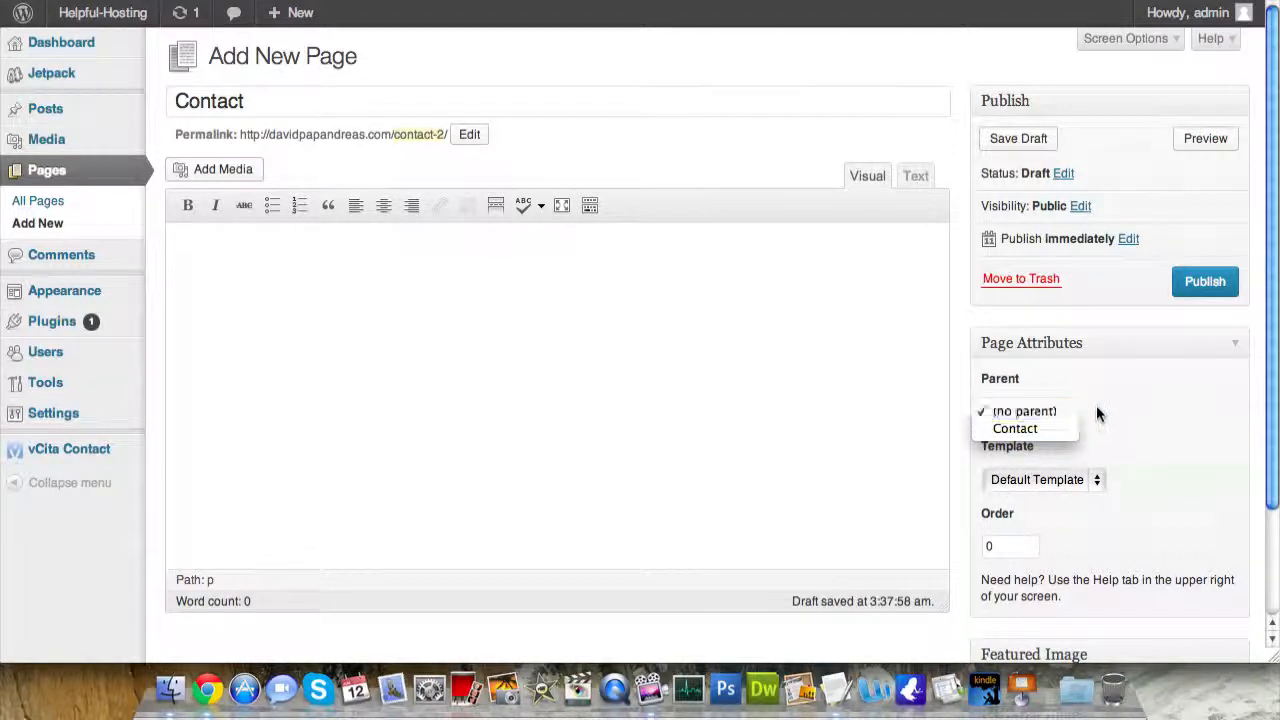
{"action": "left_click", "coordinate": [1060, 398]}
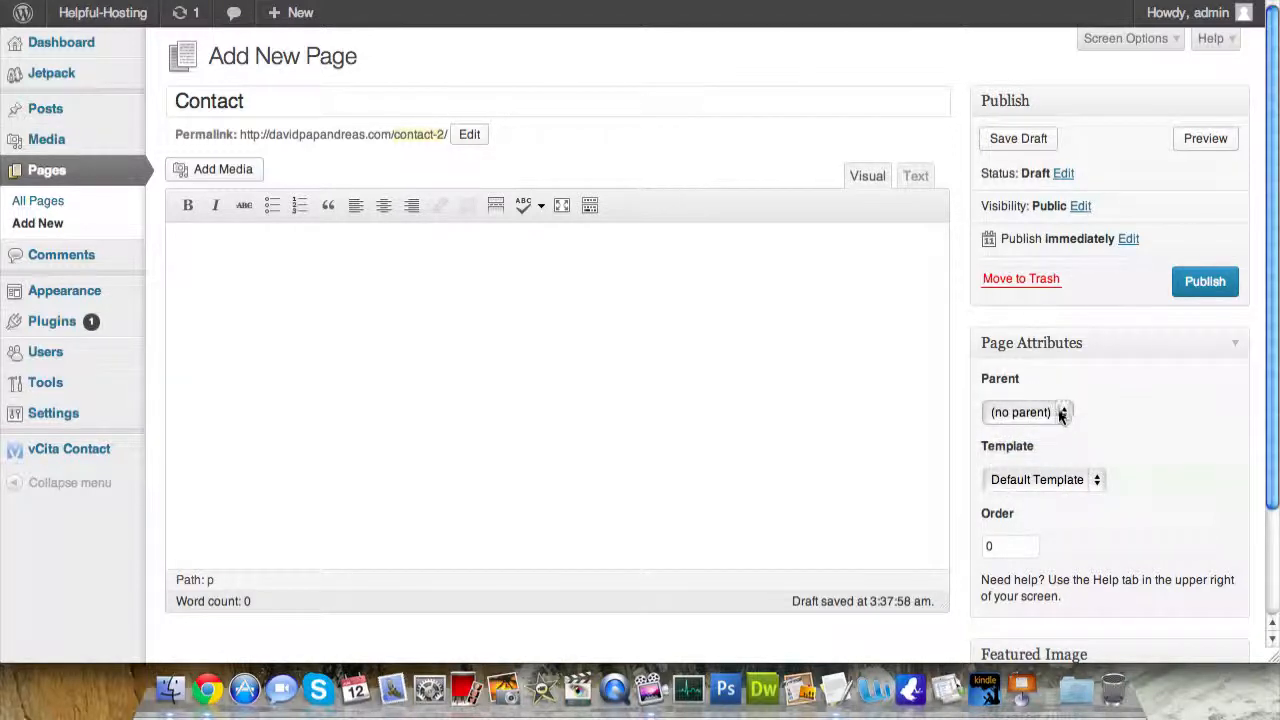
{"action": "left_click", "coordinate": [1062, 412]}
{"action": "left_click", "coordinate": [1041, 428]}
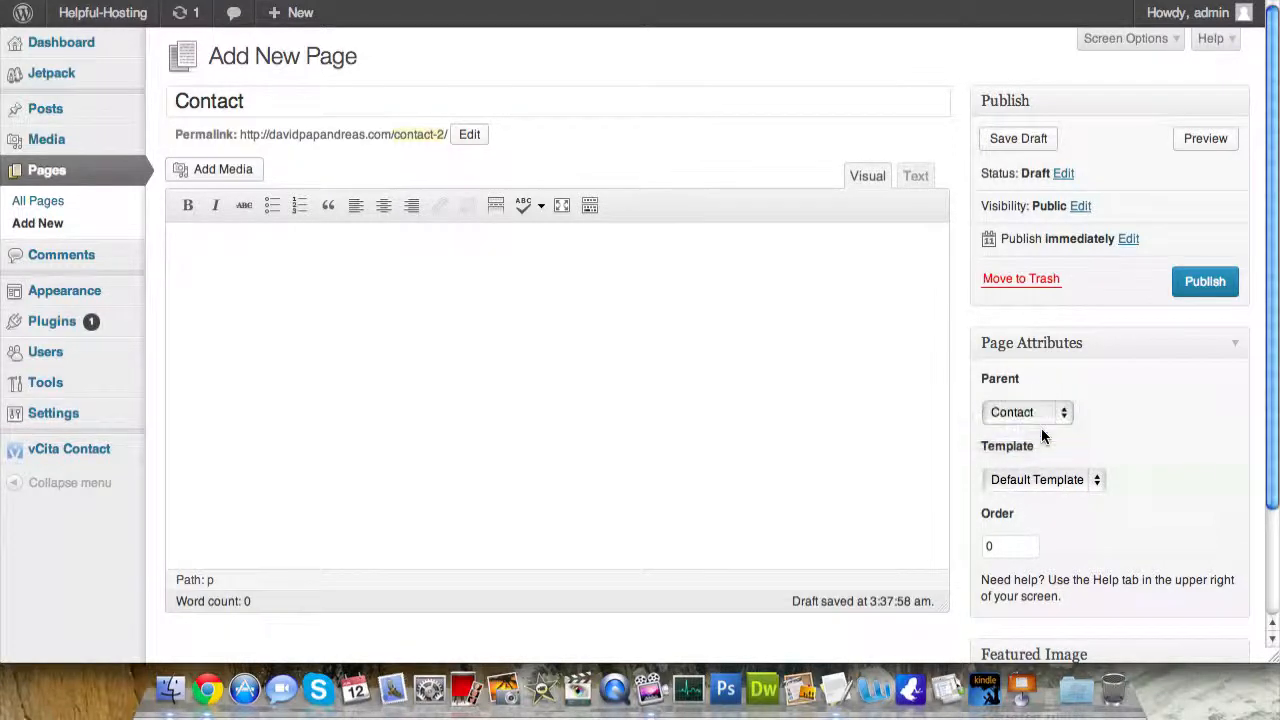
- Publish the new Contact page, view it live, then reopen it for editing
{"action": "left_click", "coordinate": [728, 358]}
{"action": "left_click", "coordinate": [1222, 284]}
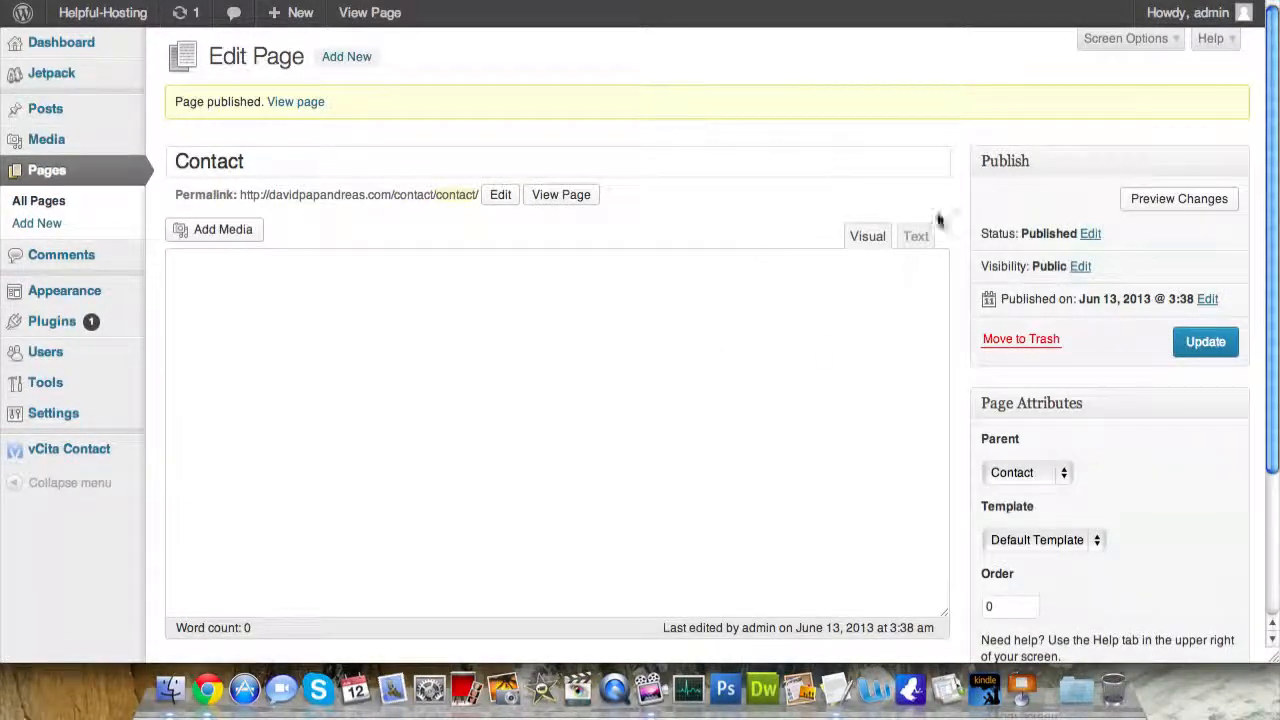
{"action": "left_click", "coordinate": [305, 102]}
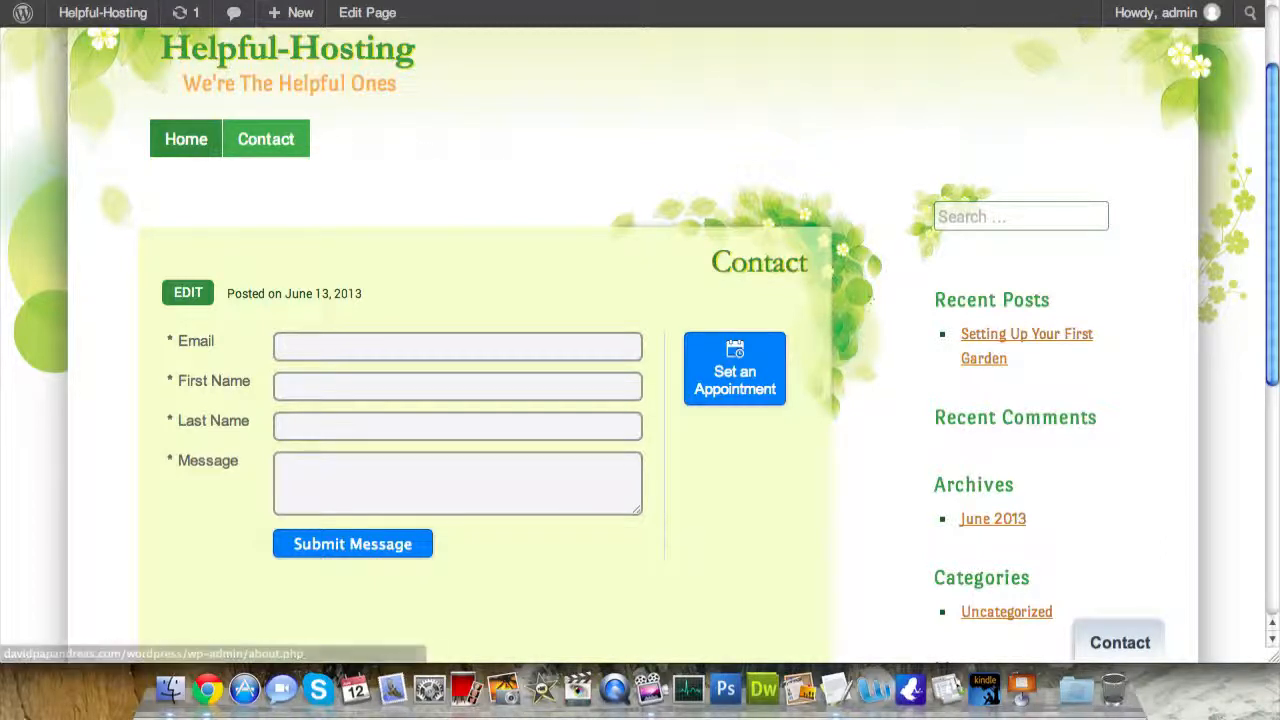
{"action": "left_click", "coordinate": [188, 292]}
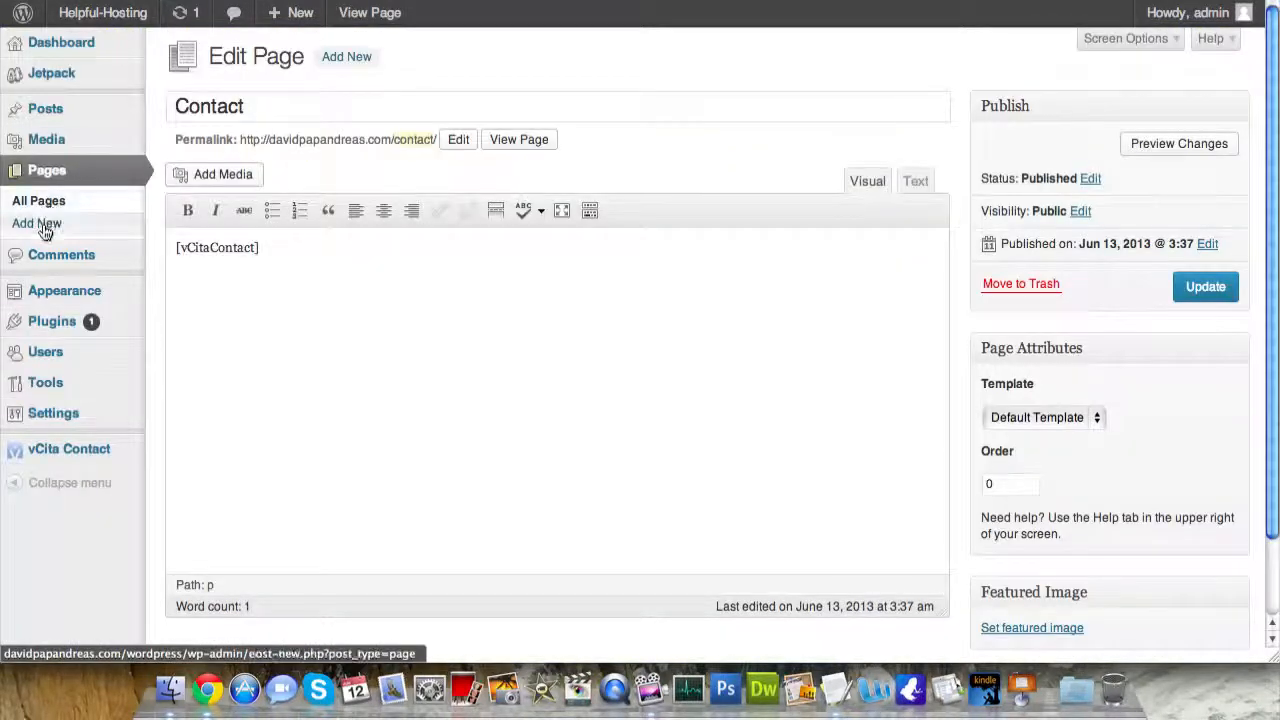
{"action": "left_click", "coordinate": [38, 224]}
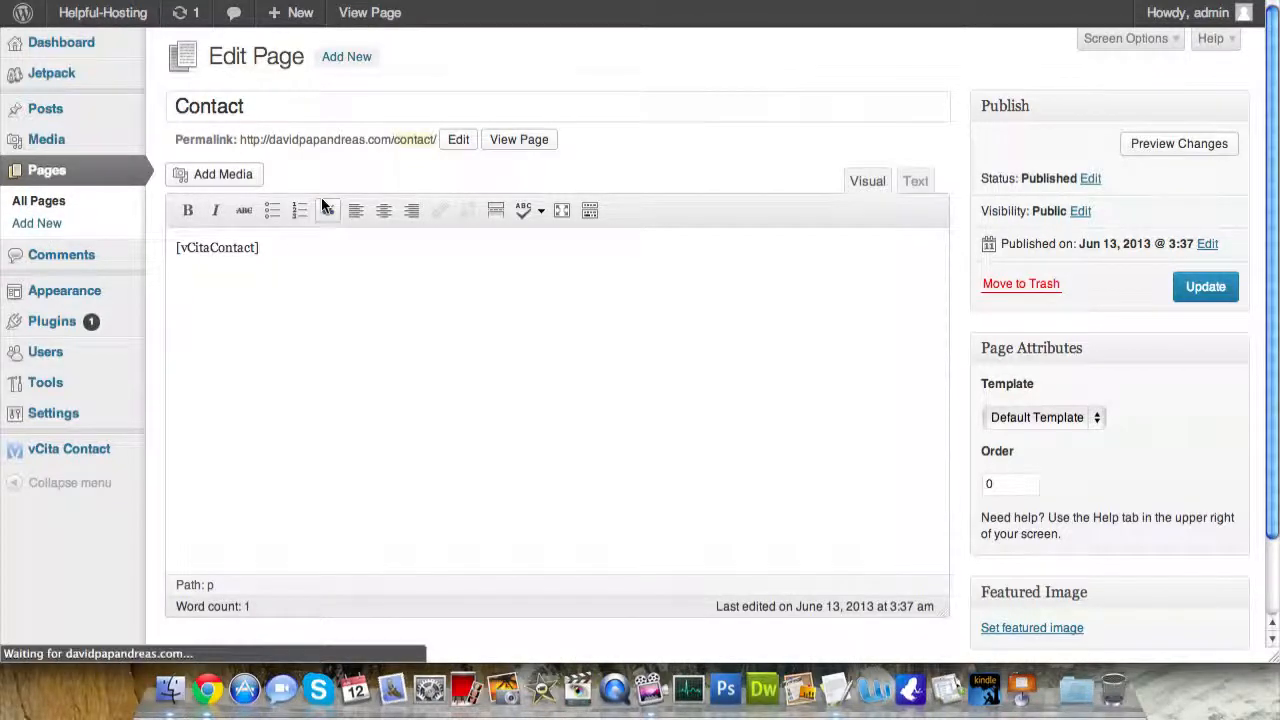
- Title the new page 'Services' and write its intro line ending 'for you:'
{"action": "type", "text": "Services"}
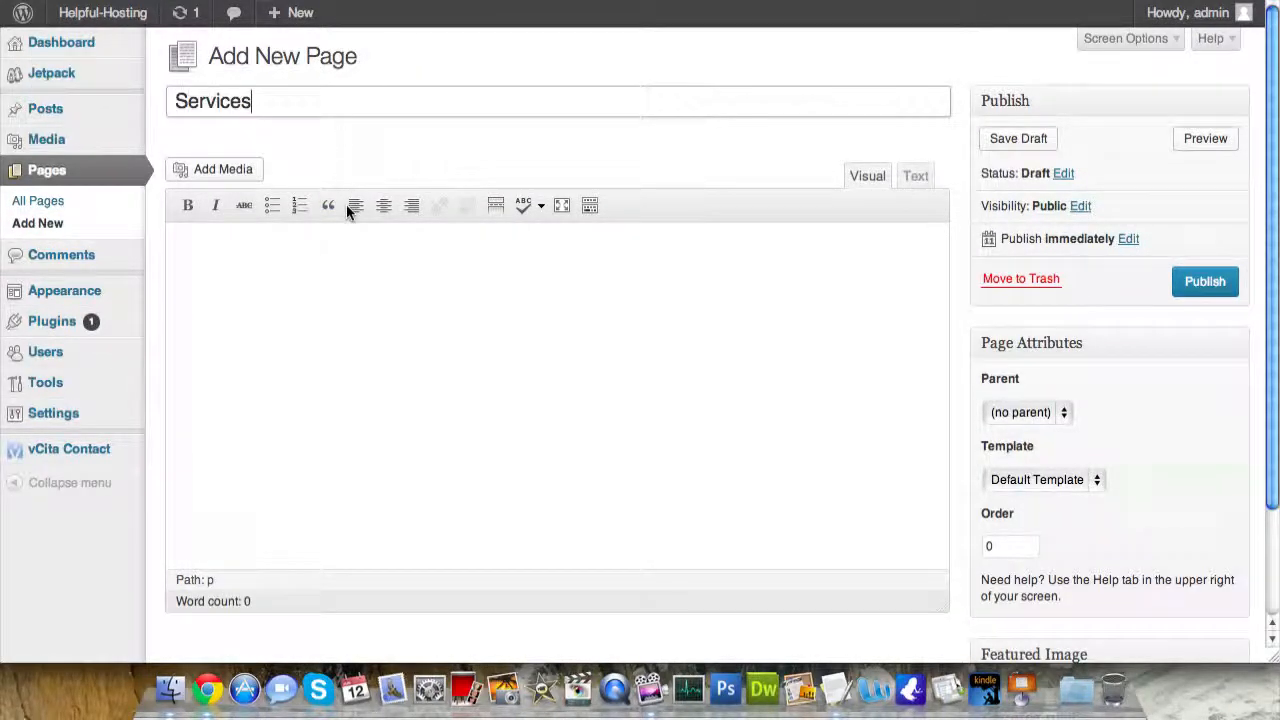
{"action": "left_click", "coordinate": [344, 352]}
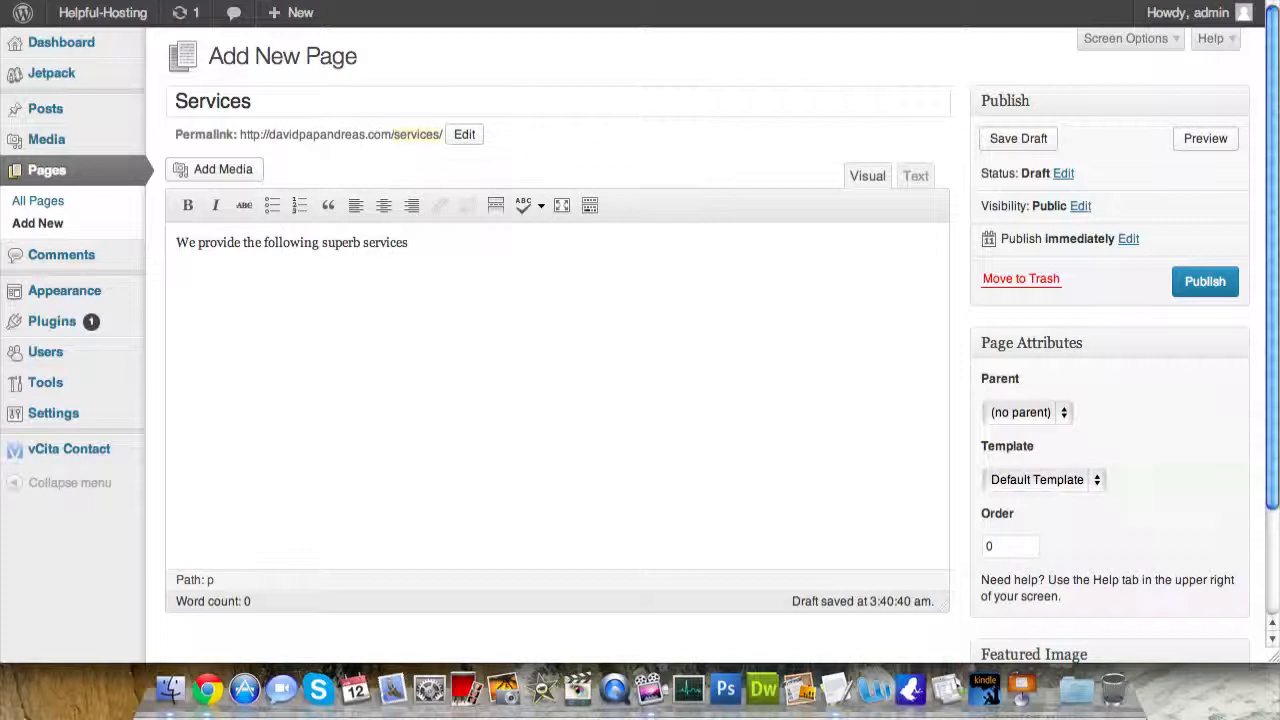
{"action": "type", "text": "for you:"}
{"action": "key", "text": "Return"}
- List Garden Consultation, Green Thumb Evaluation and Fertilization, then publish and view the page
{"action": "type", "text": "Garden Consultation"}
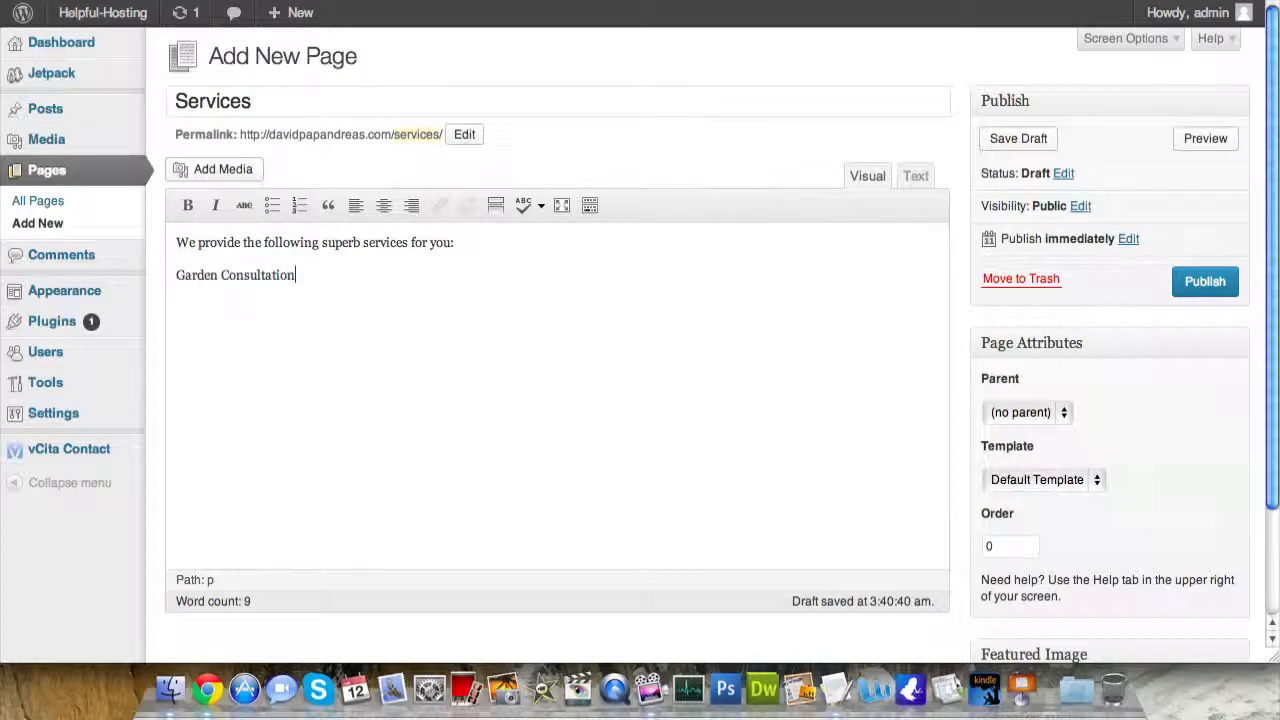
{"action": "key", "text": "Return"}
{"action": "type", "text": "Green Thumb Evaluatin"}
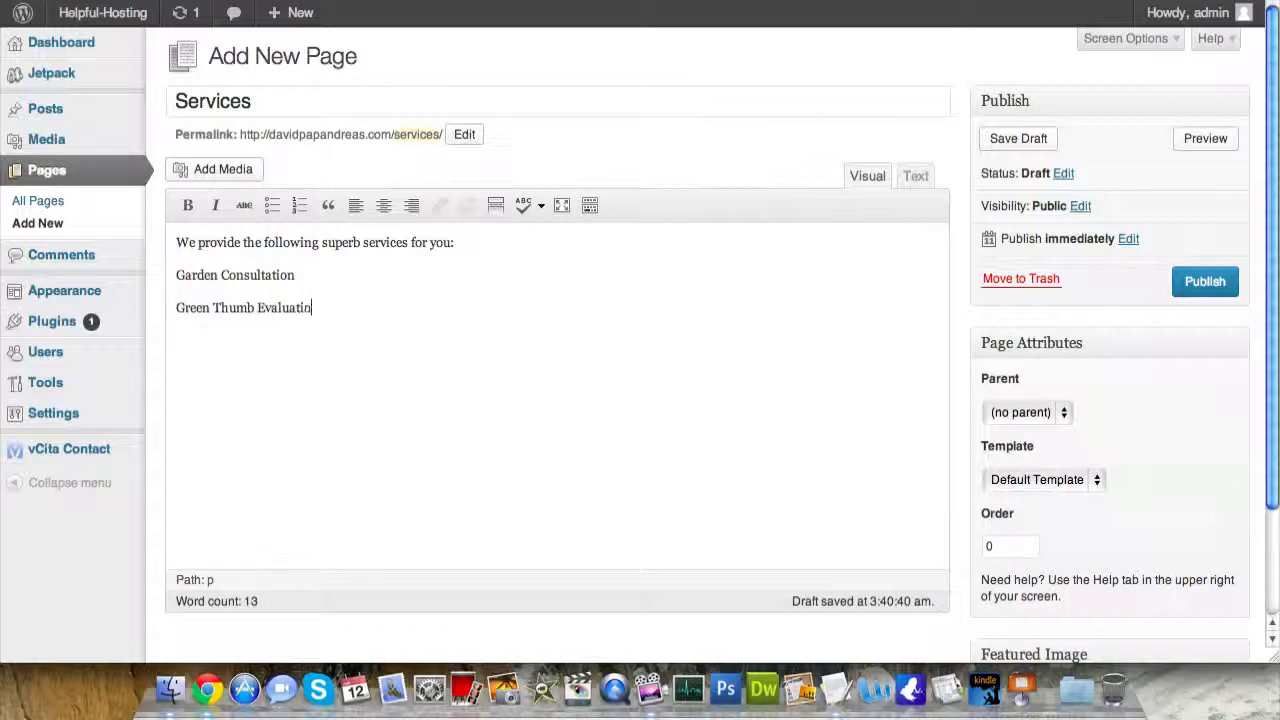
{"action": "key", "text": "BackSpace"}
{"action": "type", "text": "on"}
{"action": "key", "text": "Return"}
{"action": "type", "text": "Fertilization"}
{"action": "key", "text": "Return"}
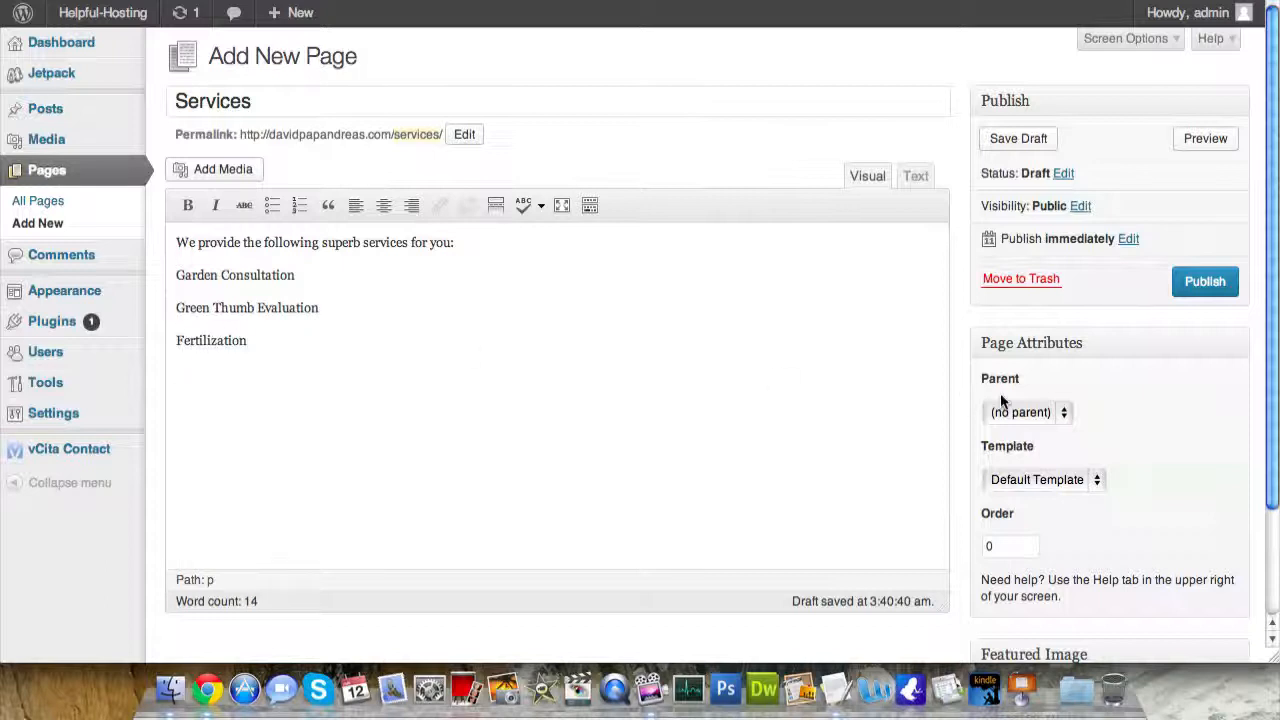
{"action": "left_click", "coordinate": [1208, 284]}
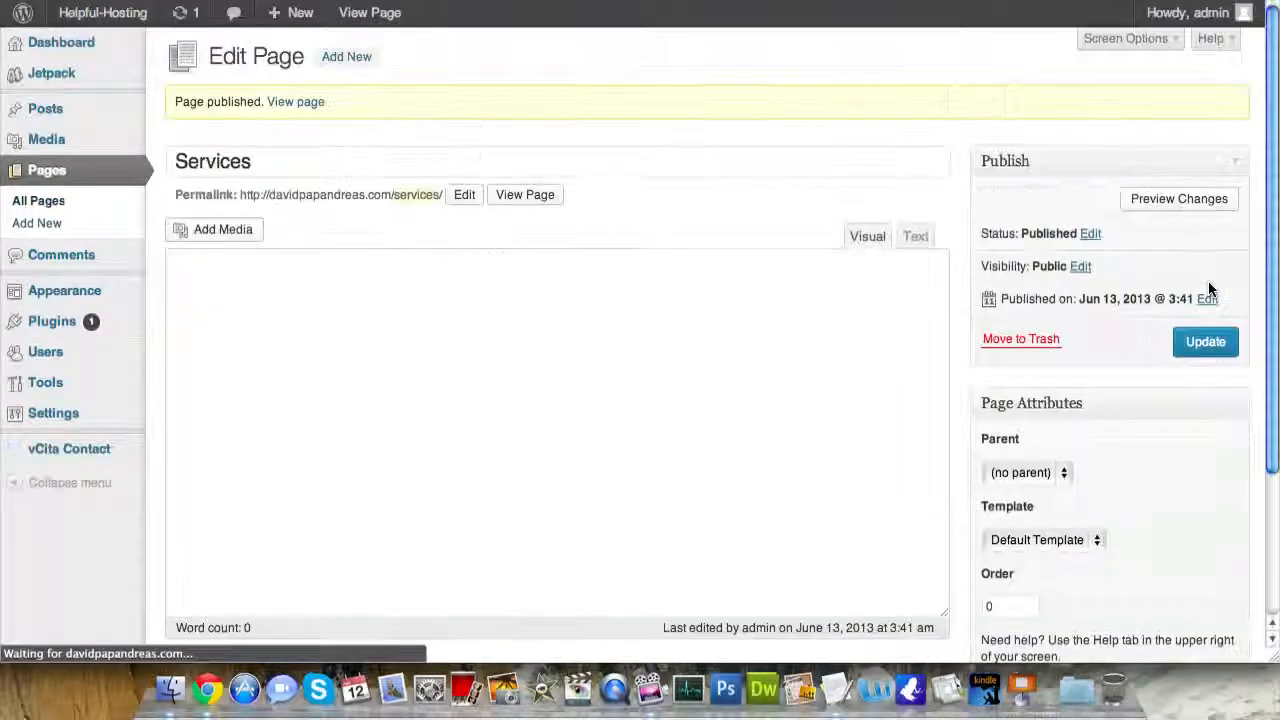
{"action": "left_click", "coordinate": [293, 103]}
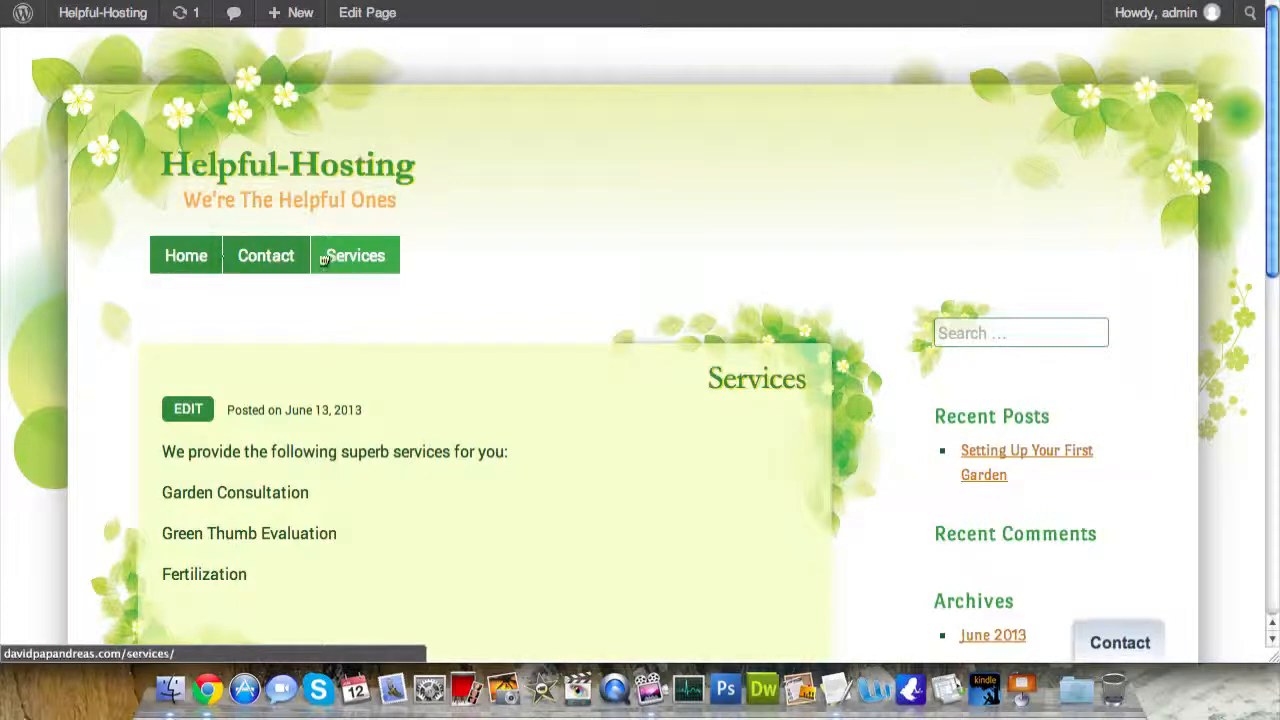
- Check the Services menu tab and home page live, then return to the admin Dashboard
{"action": "right_click", "coordinate": [358, 255]}
{"action": "left_click", "coordinate": [326, 337]}
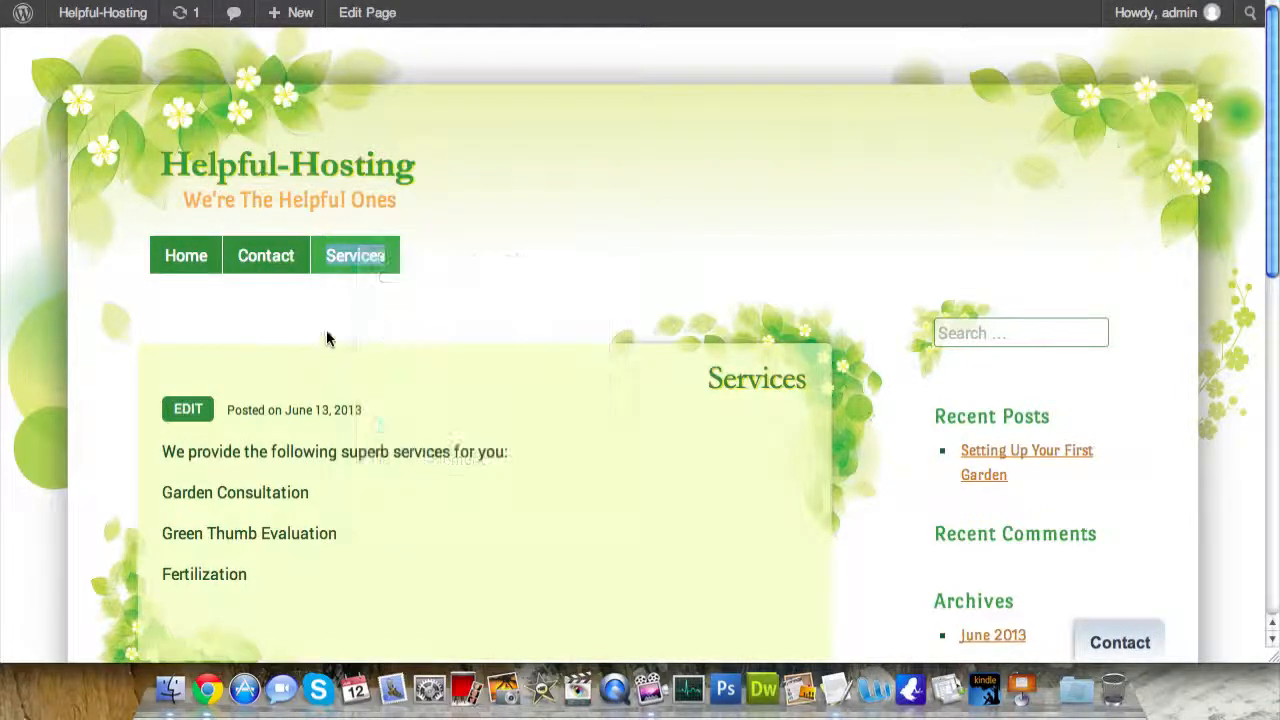
{"action": "left_click", "coordinate": [454, 263]}
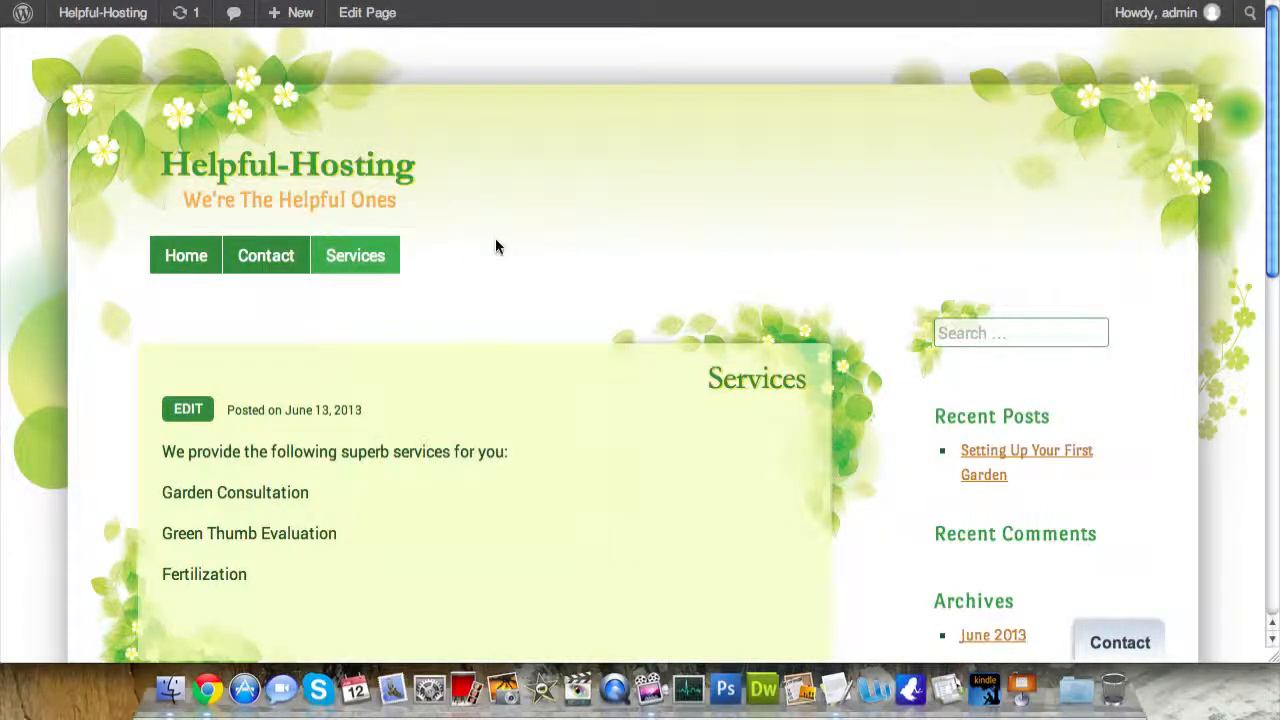
{"action": "scroll", "coordinate": [586, 287], "scroll_direction": "down", "scroll_amount": 1}
{"action": "left_click", "coordinate": [194, 241]}
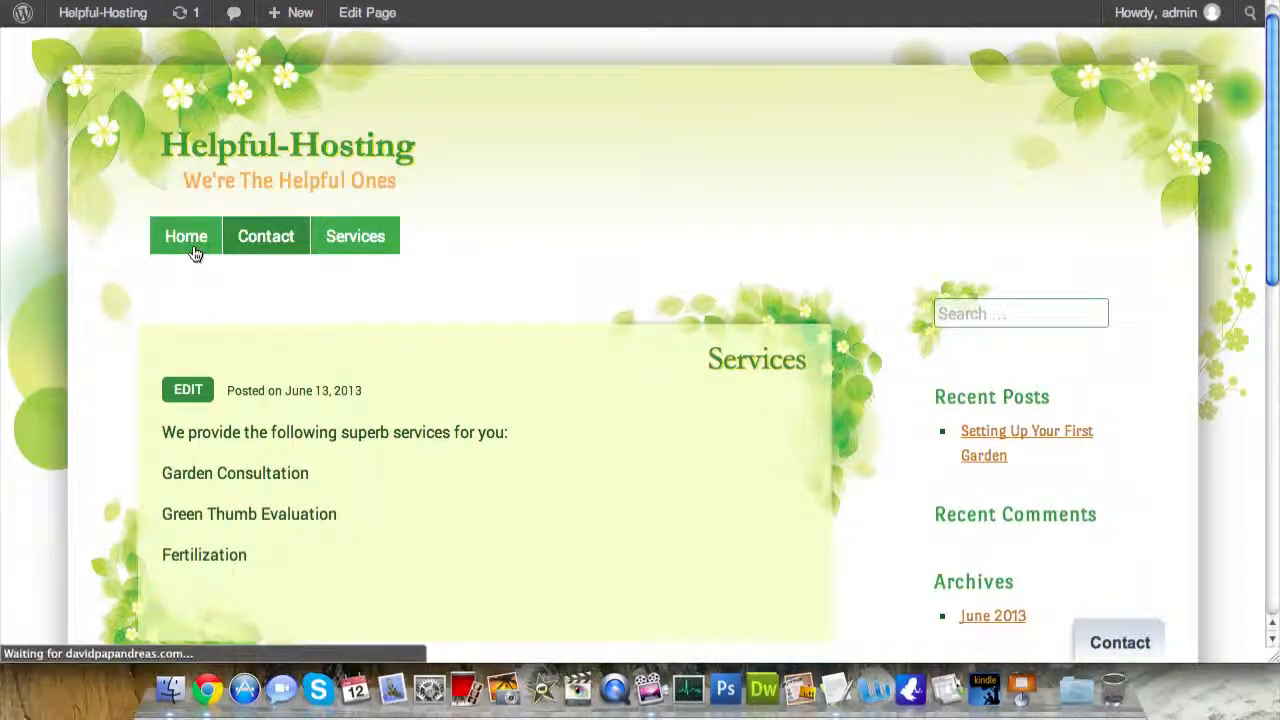
{"action": "scroll", "coordinate": [506, 414], "scroll_direction": "down", "scroll_amount": 2}
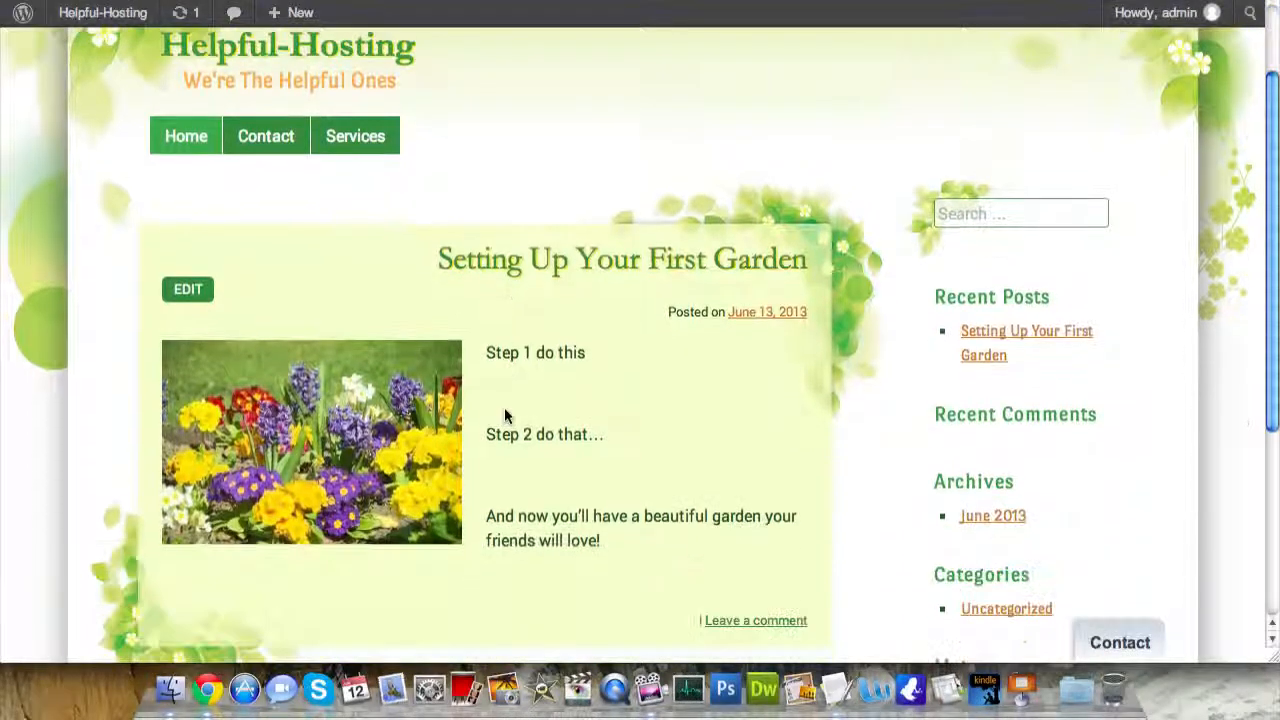
{"action": "scroll", "coordinate": [300, 215], "scroll_direction": "up", "scroll_amount": 2}
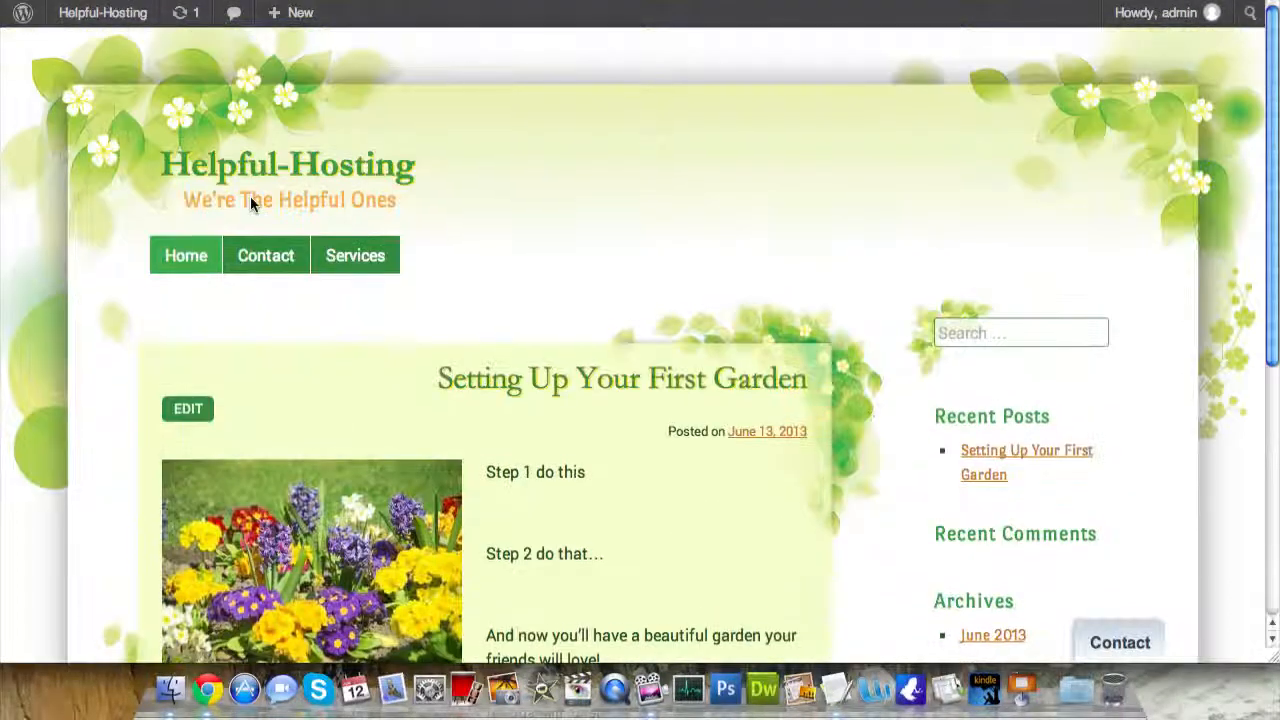
{"action": "left_click", "coordinate": [95, 13]}
{"action": "mouse_move", "coordinate": [82, 155]}
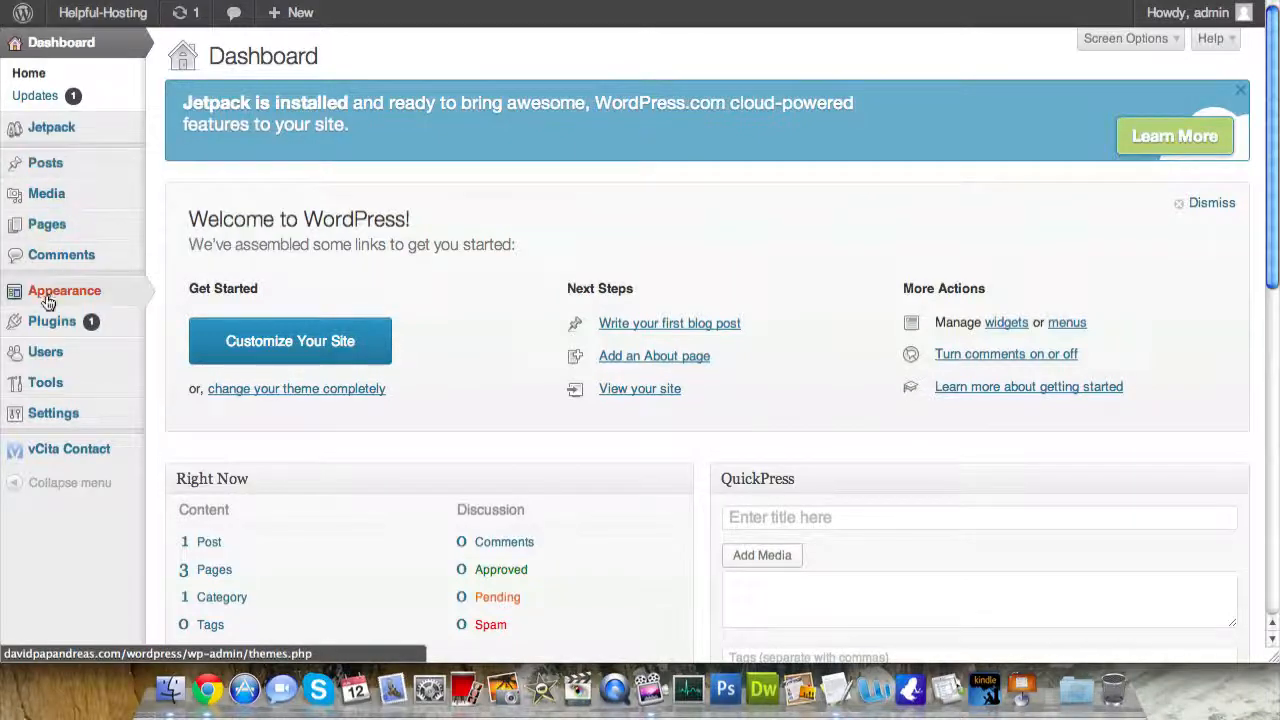
- Search for 'wptouch', then install and activate the WPtouch plugin
{"action": "mouse_move", "coordinate": [46, 322]}
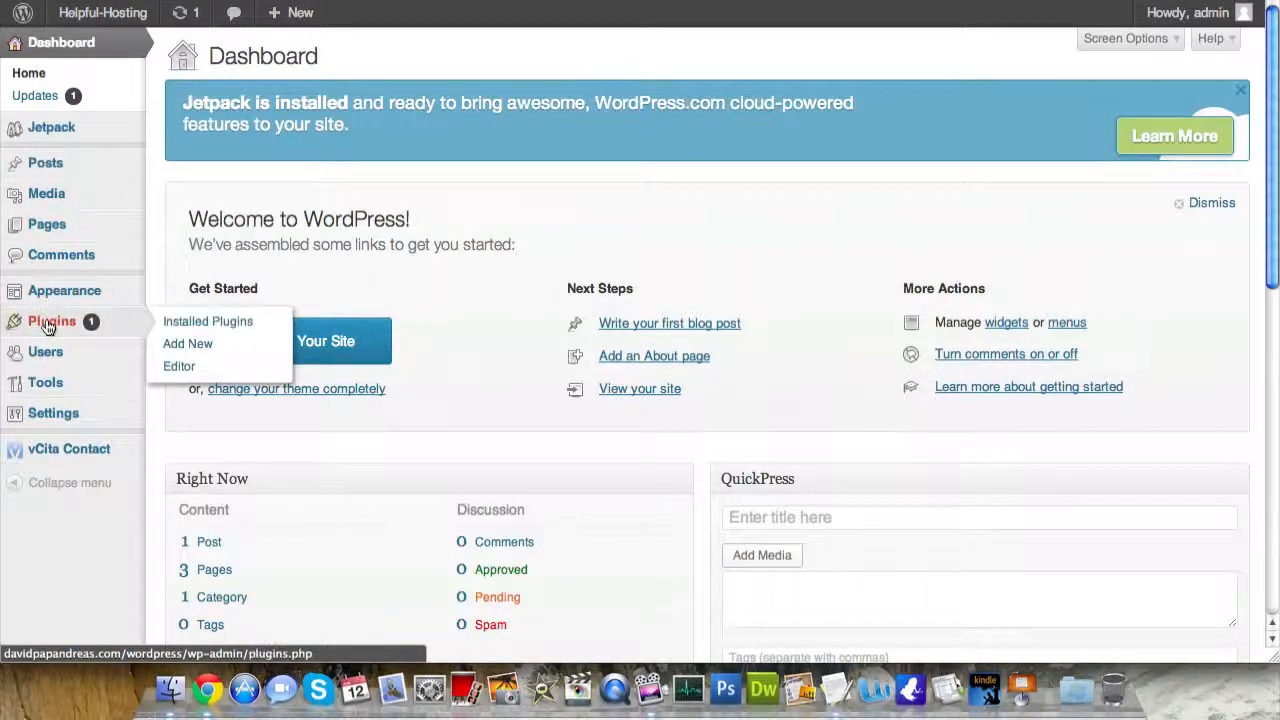
{"action": "left_click", "coordinate": [175, 347]}
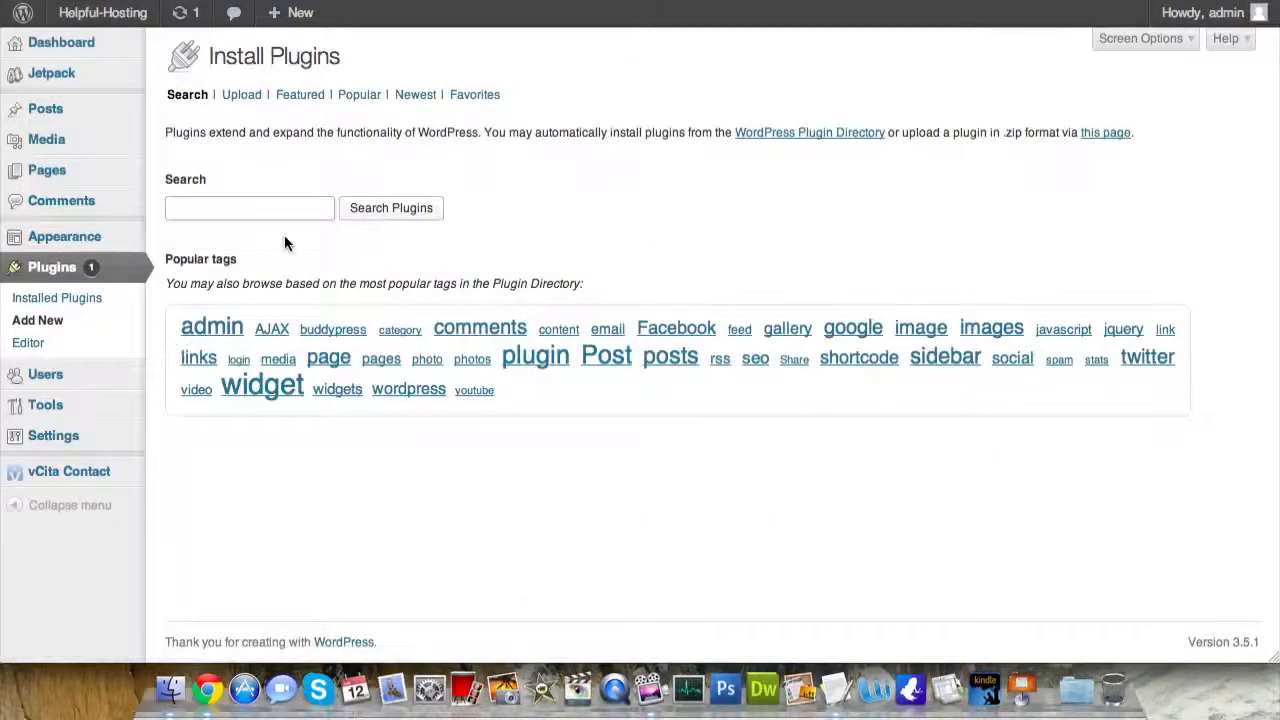
{"action": "type", "text": "wptouch"}
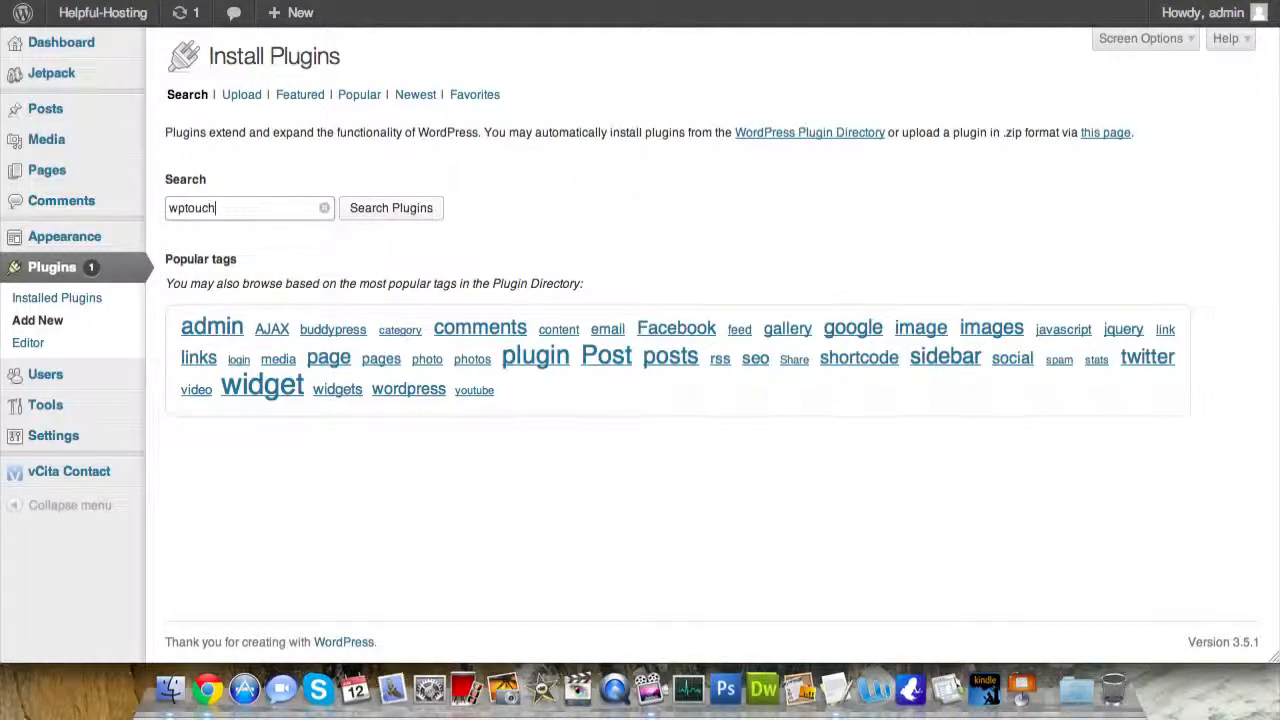
{"action": "key", "text": "Return"}
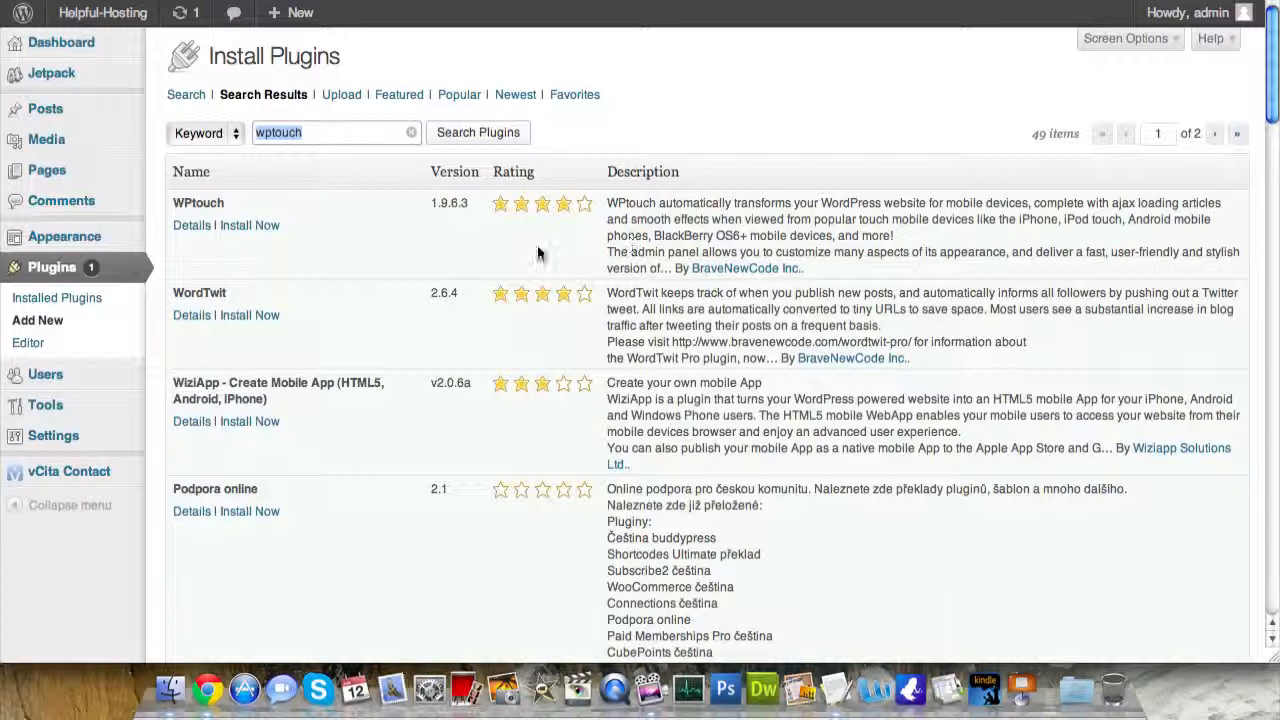
{"action": "left_click", "coordinate": [268, 229]}
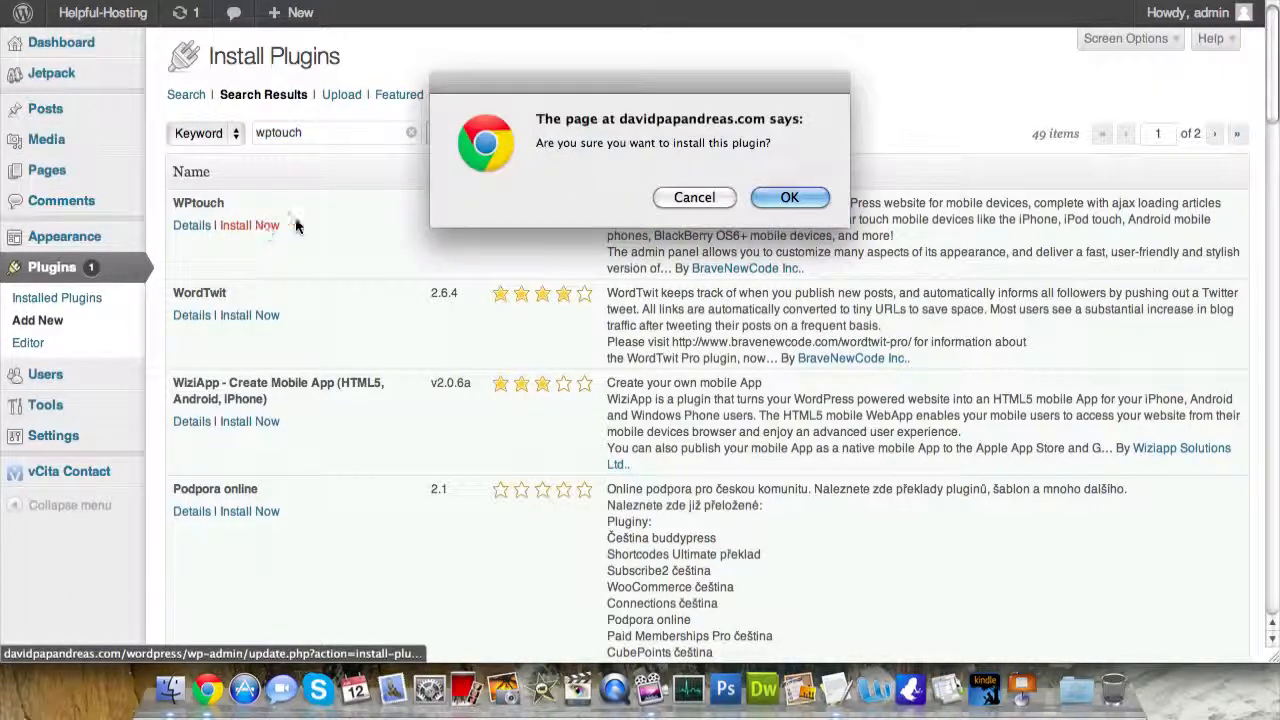
{"action": "left_click", "coordinate": [788, 197]}
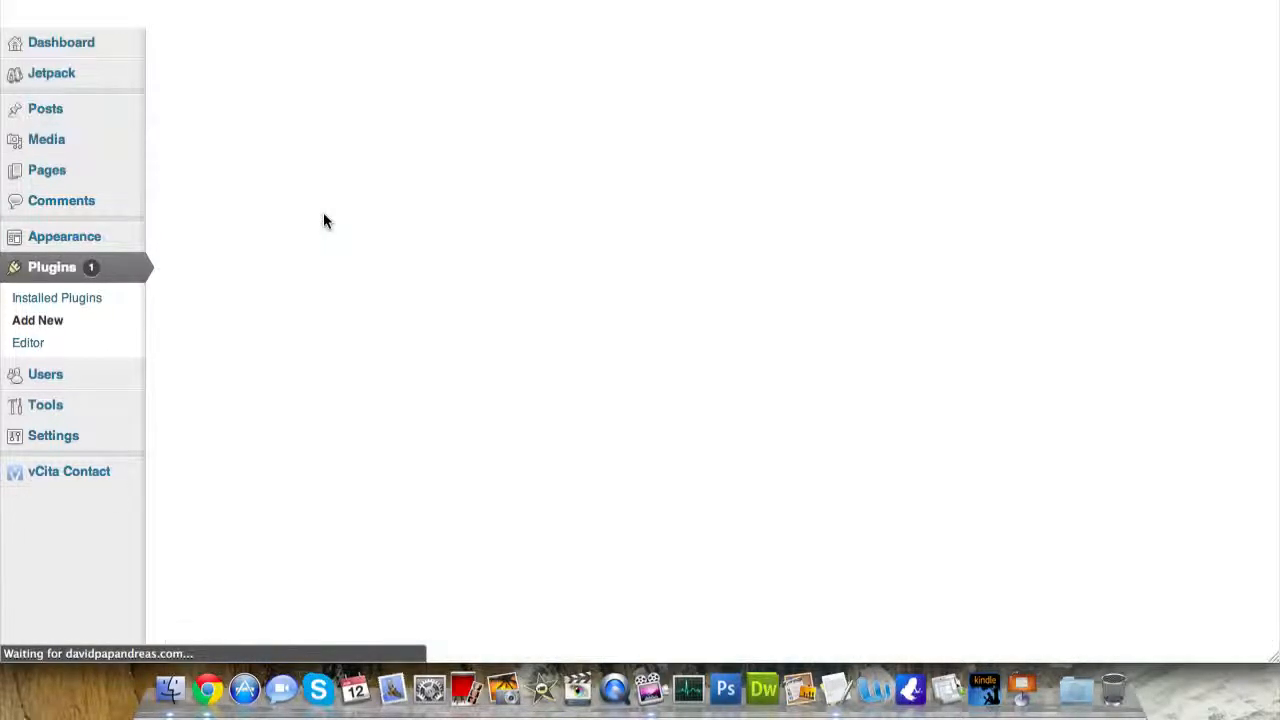
{"action": "left_click", "coordinate": [221, 219]}
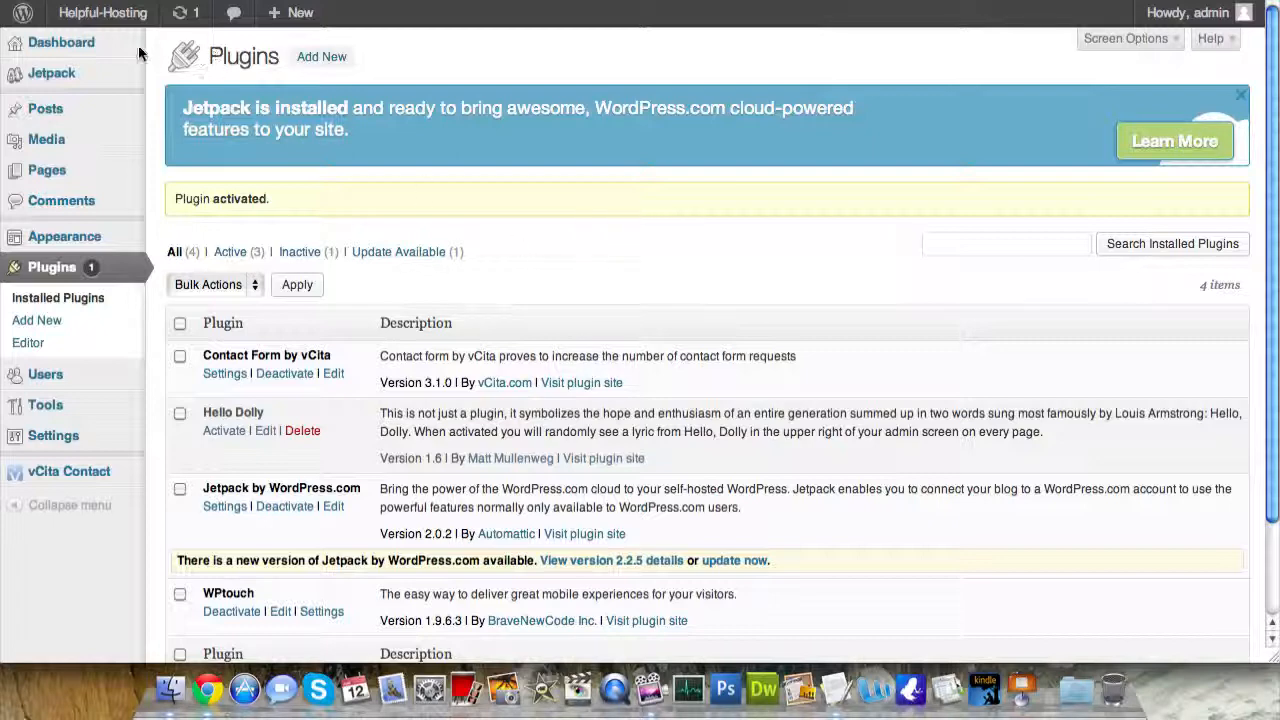
- Visit the live Helpful-Hosting site and reveal the Contact menu's submenu
{"action": "mouse_move", "coordinate": [95, 14]}
{"action": "left_click", "coordinate": [97, 44]}
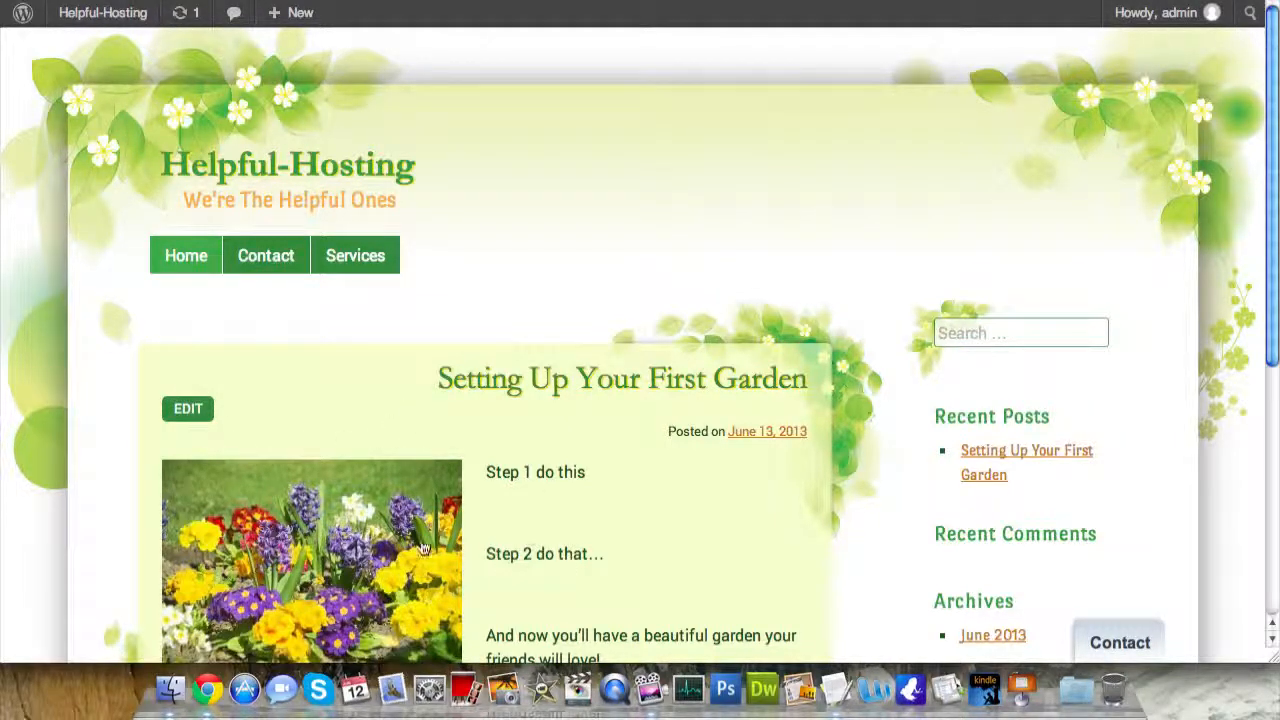
{"action": "scroll", "coordinate": [424, 550], "scroll_direction": "down", "scroll_amount": 2}
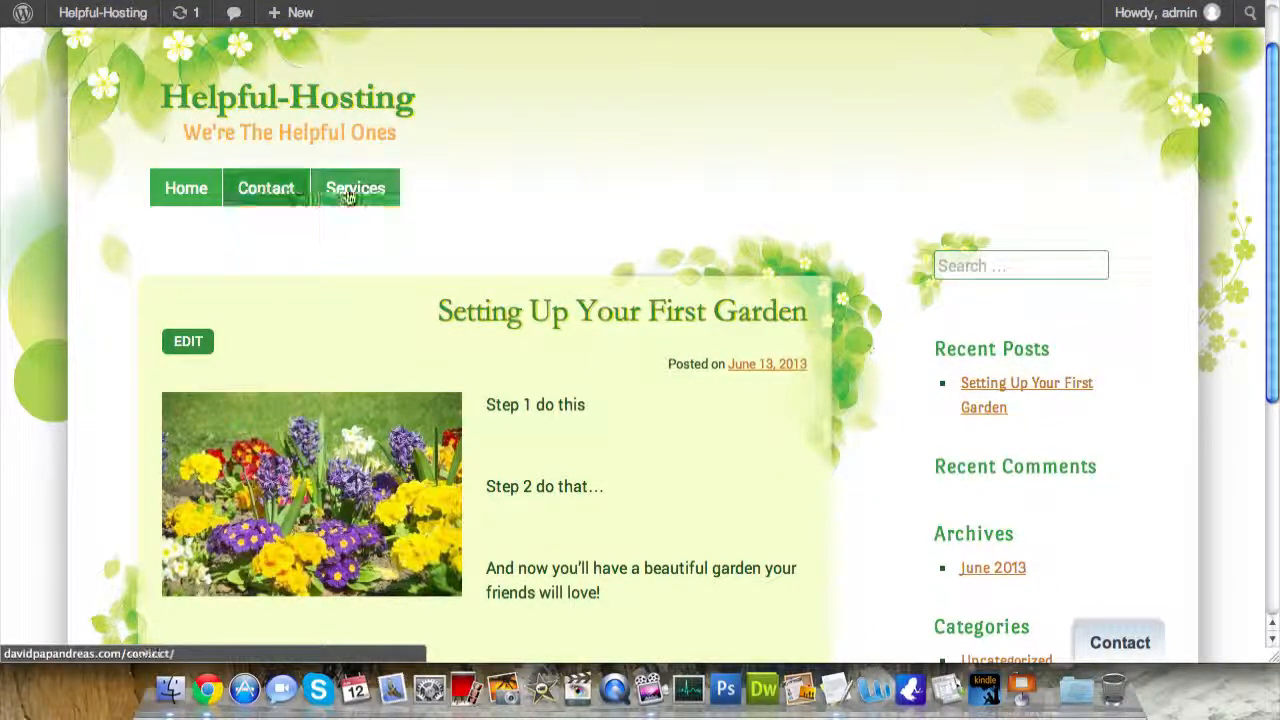
{"action": "mouse_move", "coordinate": [292, 194]}
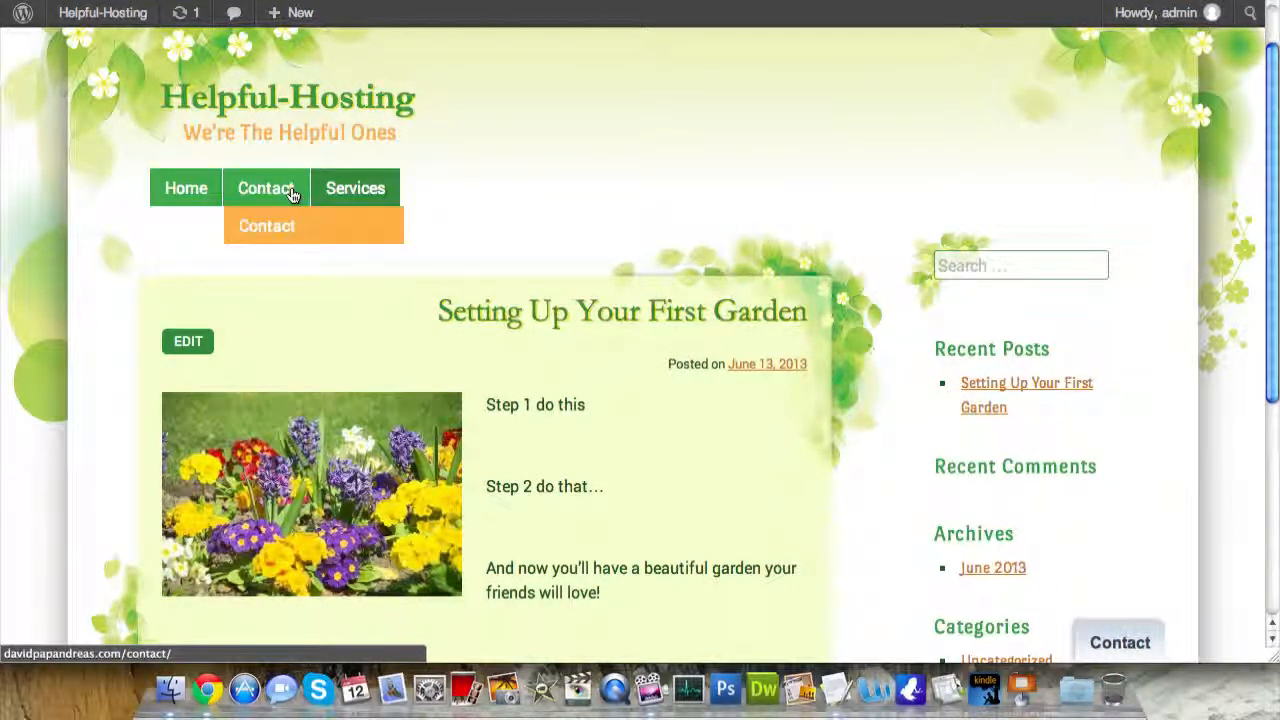